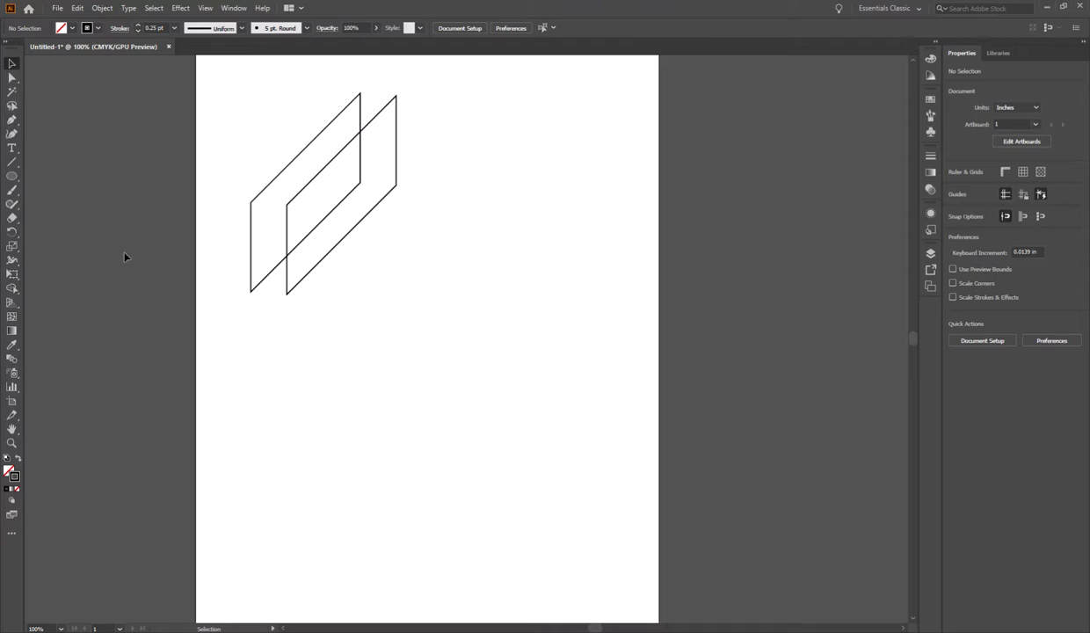
Create a 1 × 1 in square with the Rectangle tool in the empty area beside the slanted shapes.
click(12, 176)
click(70, 180)
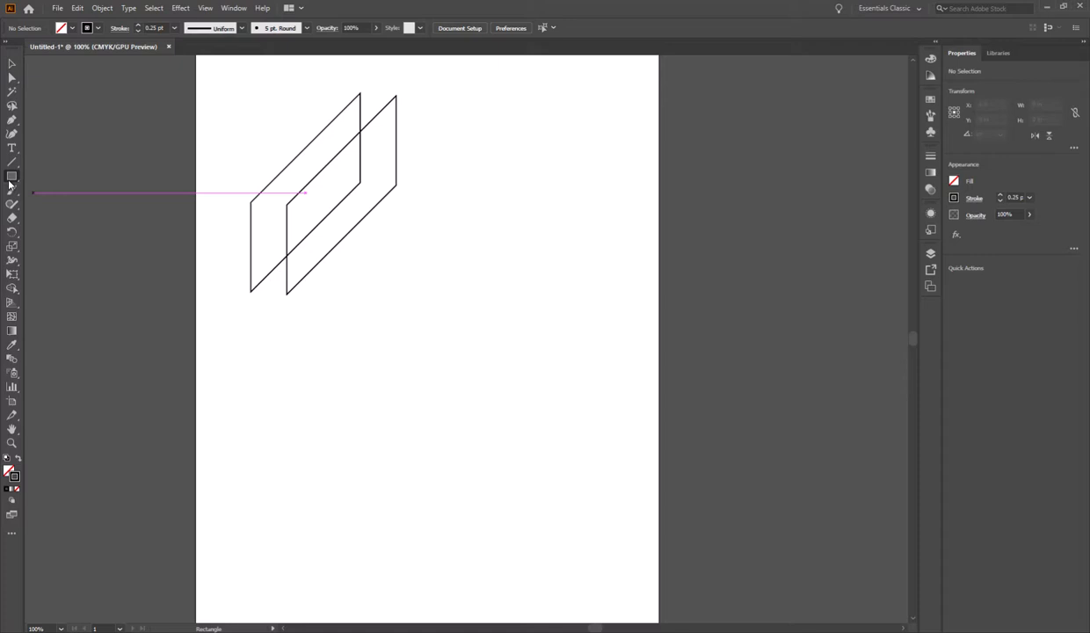
click(492, 281)
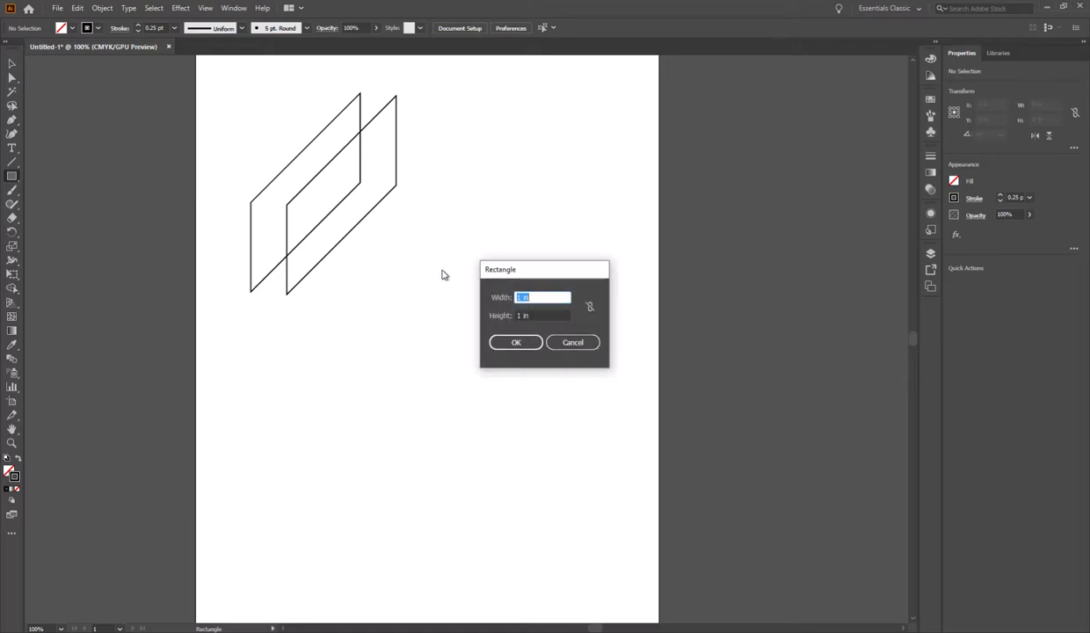
click(529, 344)
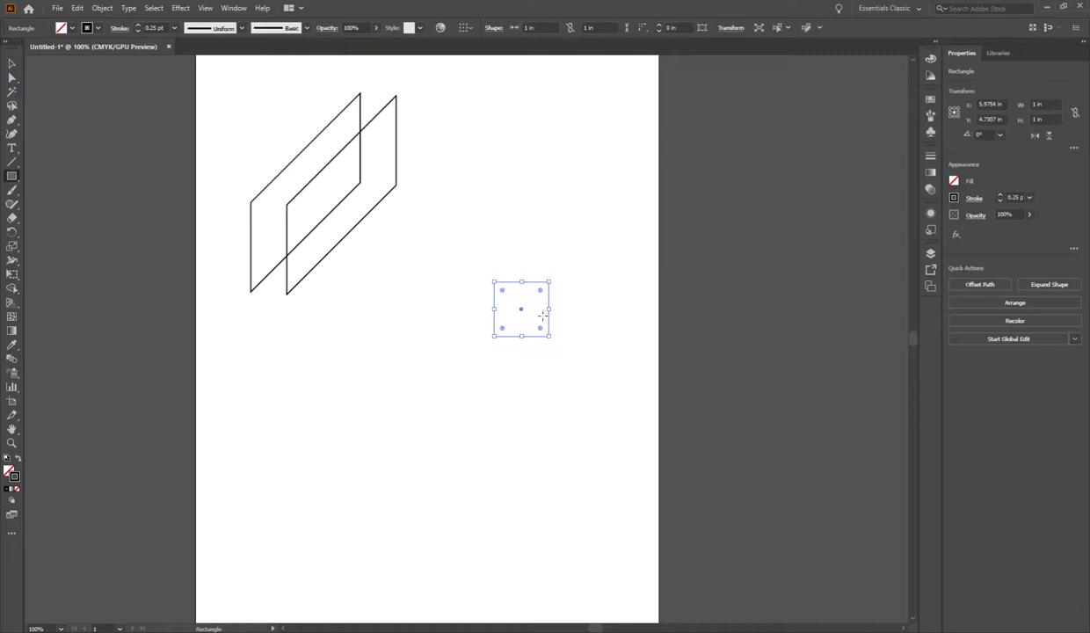
Draw a trial rectangle about 2.25 × 1.5 in overlapping the square, and delete it.
scroll(542, 315, up, 3)
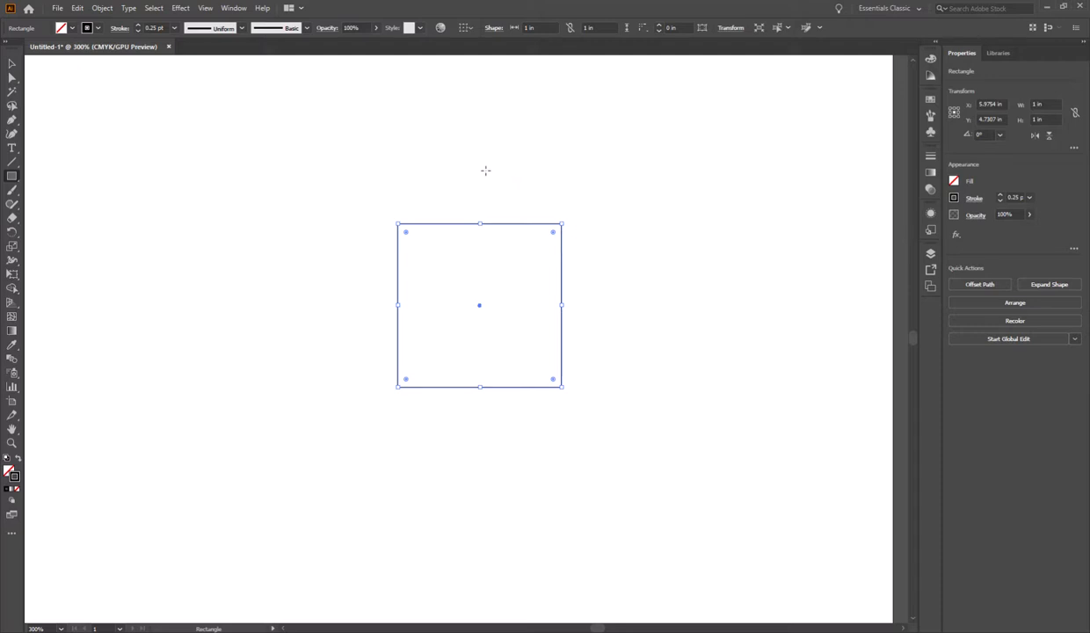
drag(516, 131, 886, 374)
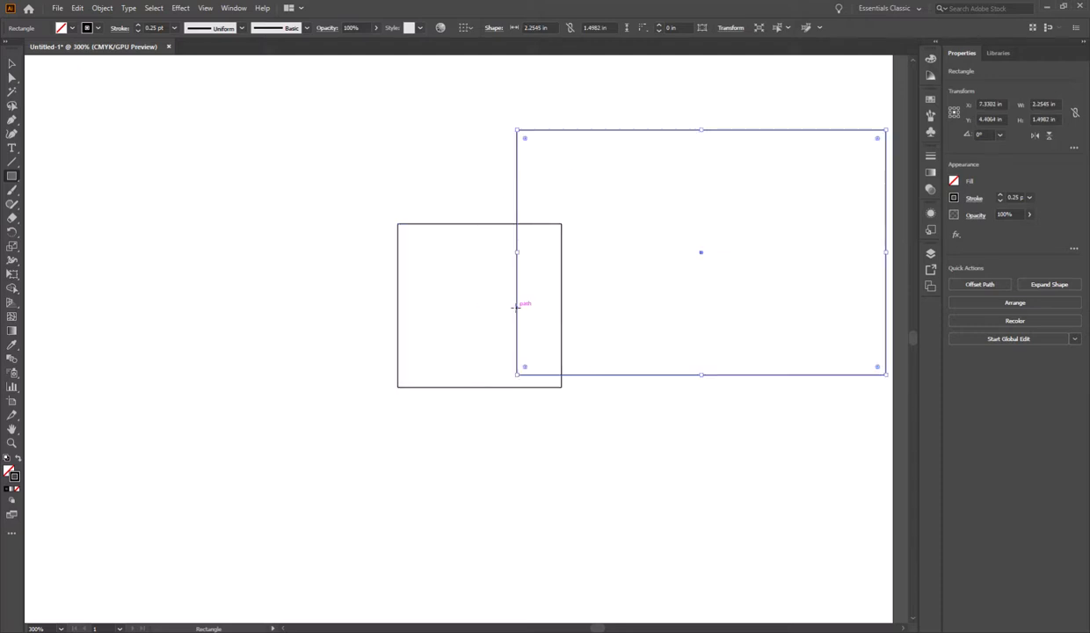
key(Delete)
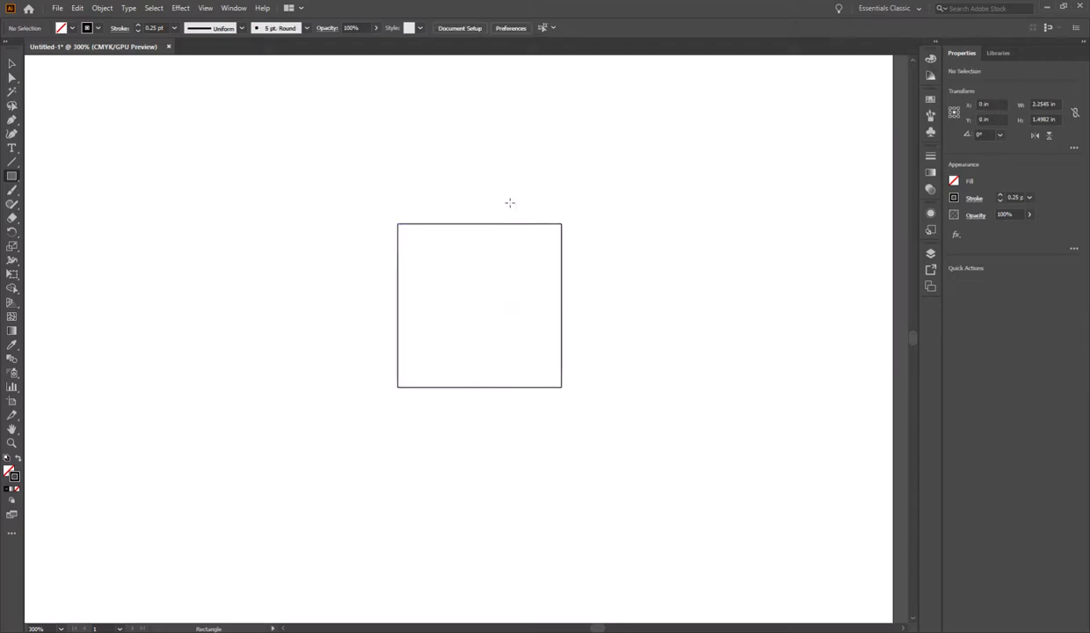
Move the square onto a new layer placed beneath Layer 1.
click(13, 64)
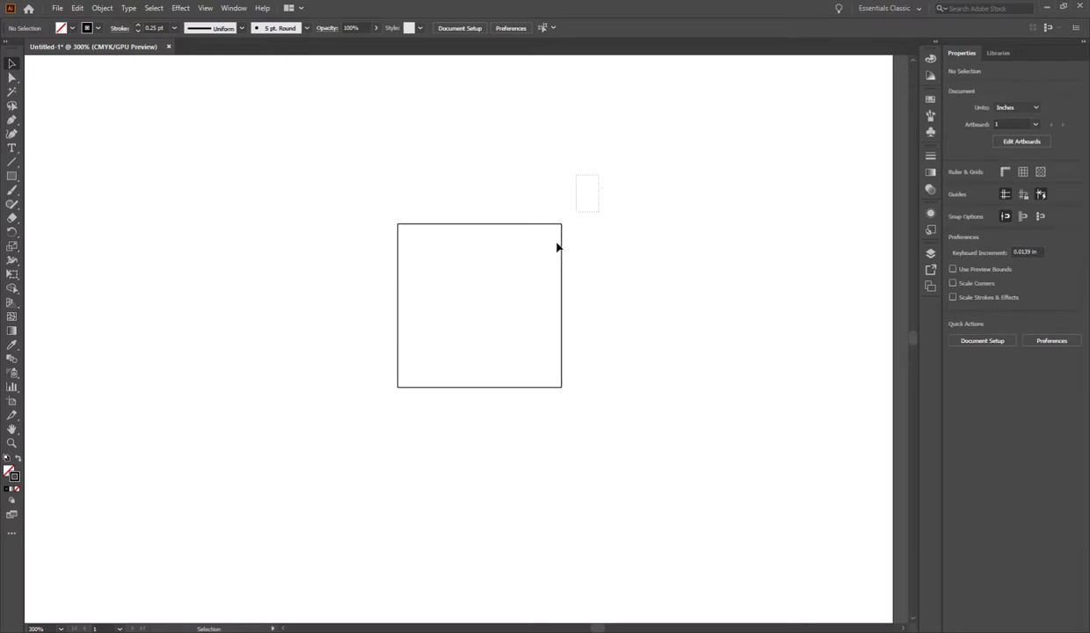
drag(596, 184, 516, 259)
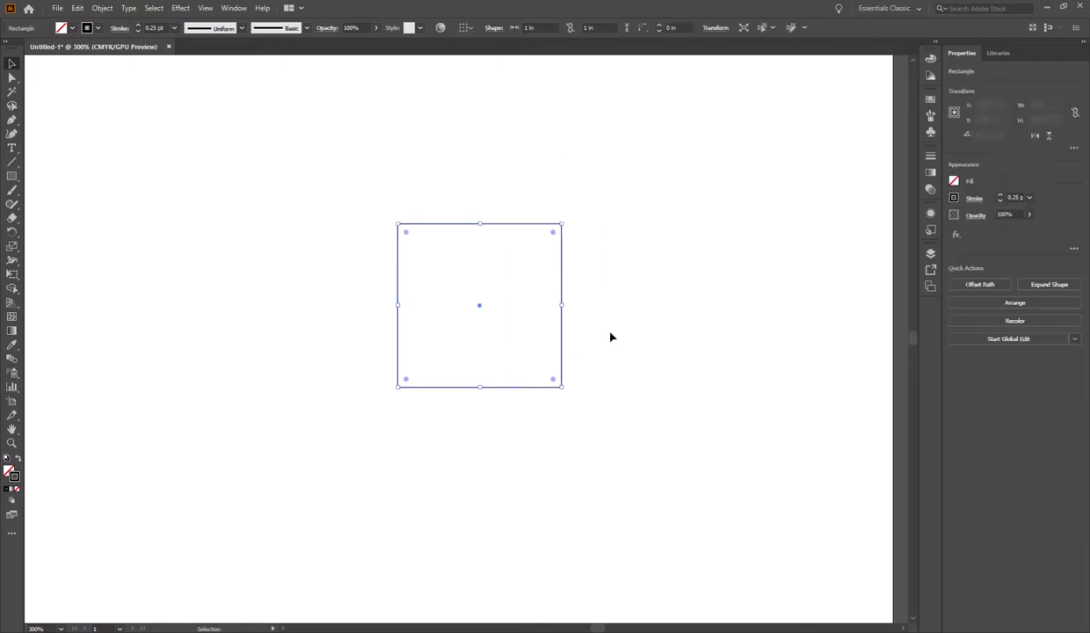
click(932, 256)
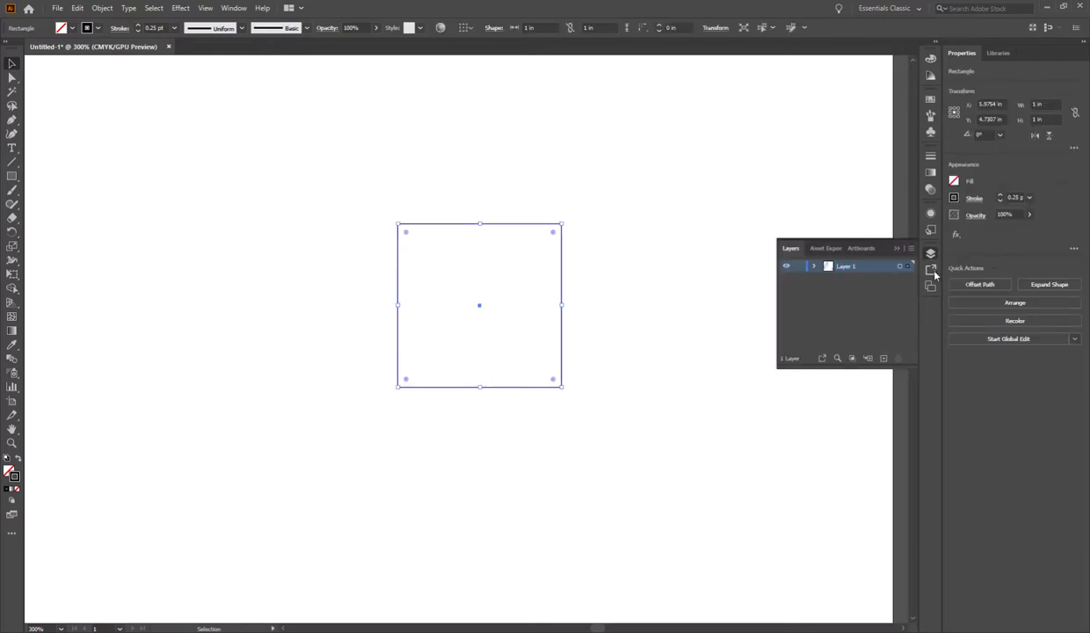
click(884, 358)
drag(907, 272, 838, 334)
click(814, 265)
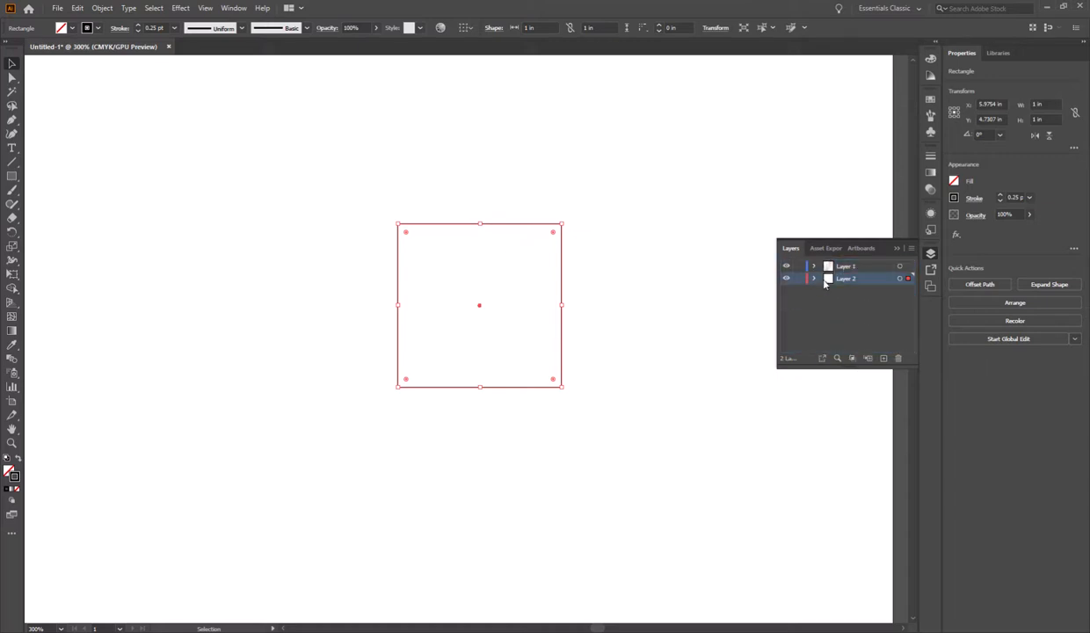
click(431, 112)
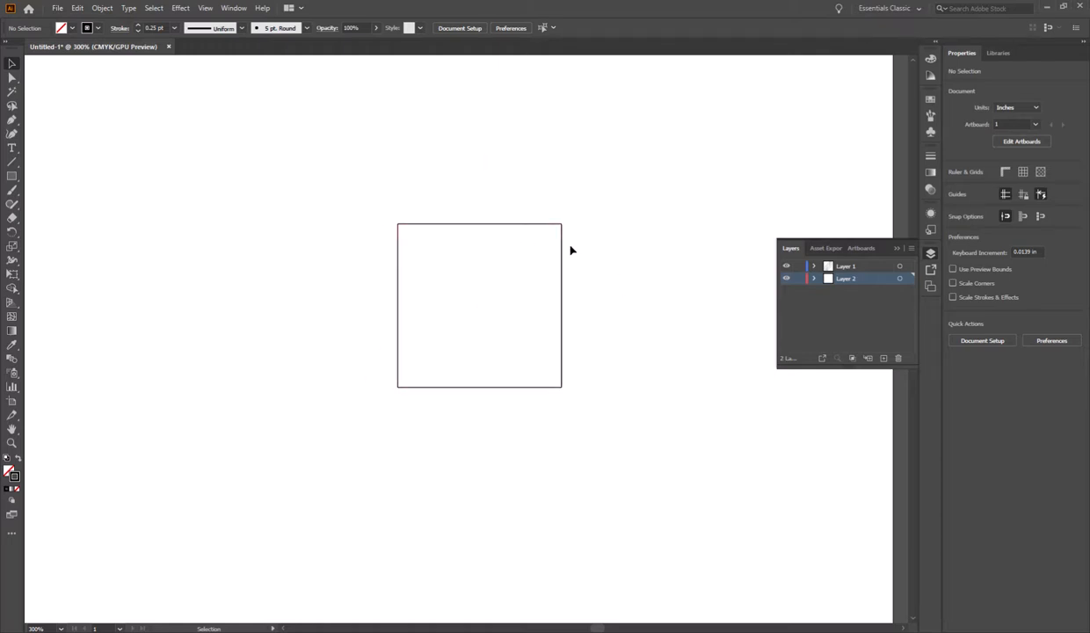
Lock Layer 2 holding the square and make Layer 1 the active layer.
scroll(552, 239, up, 2)
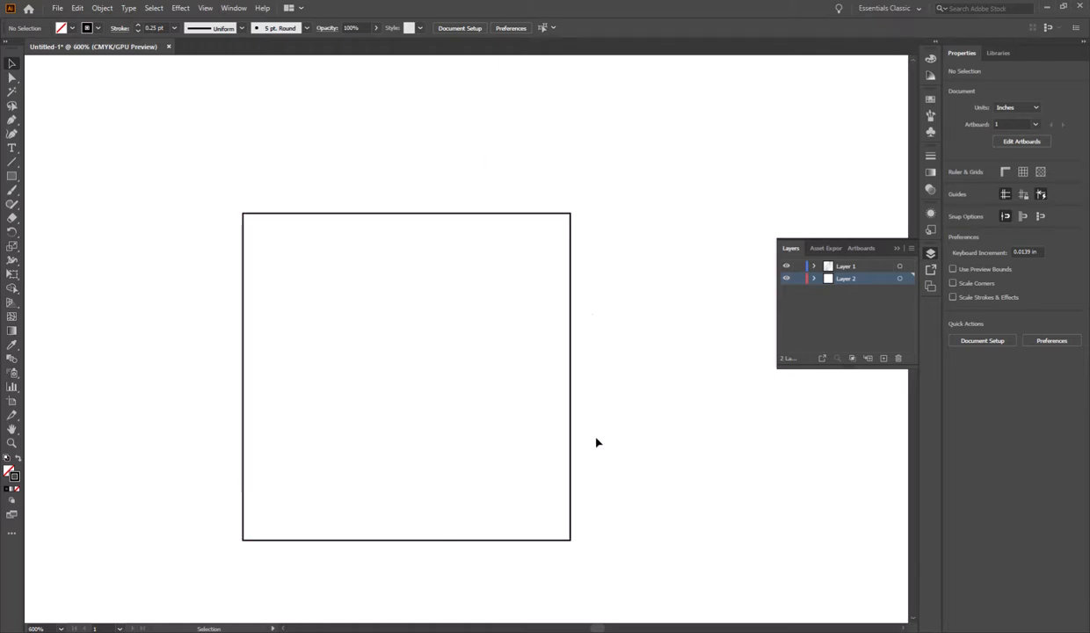
scroll(384, 353, down, 4)
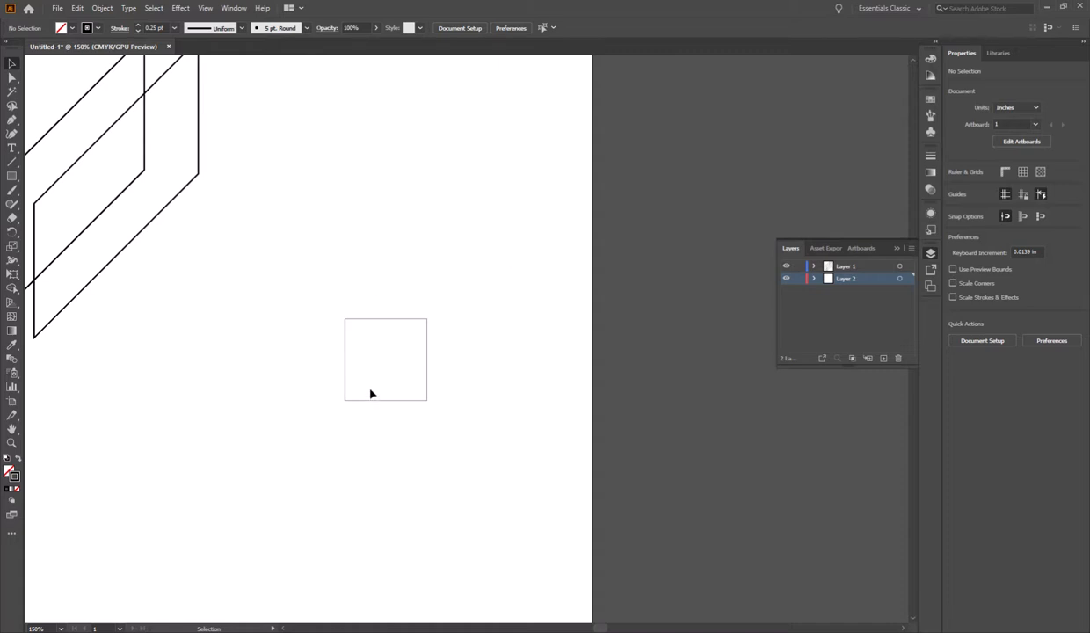
scroll(369, 365, up, 4)
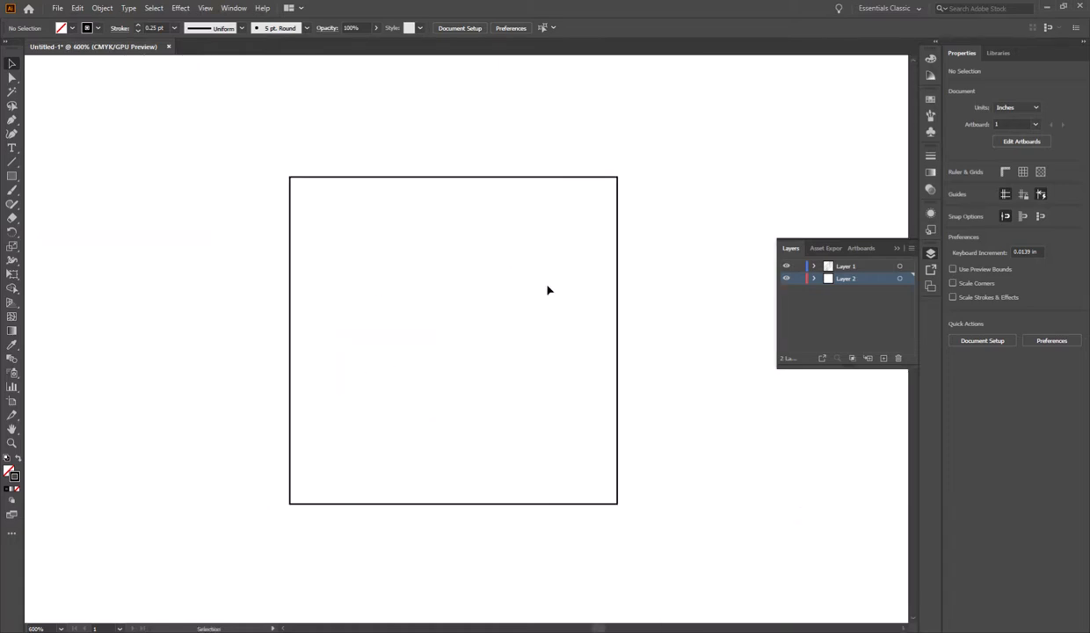
click(798, 277)
click(826, 266)
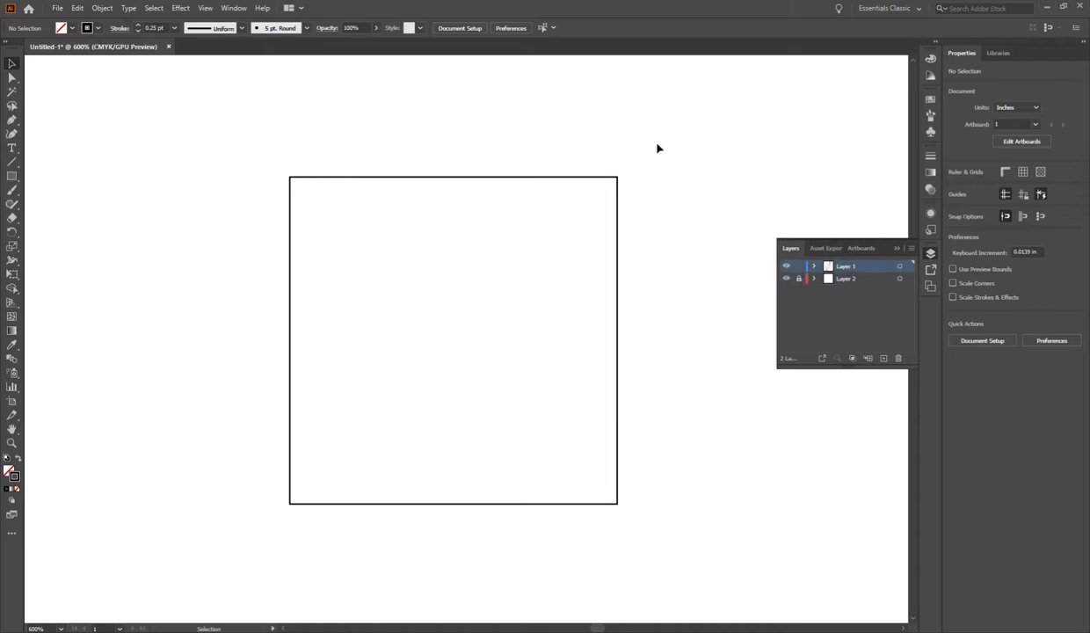
Draw a small circle inside the square's upper half with the Ellipse tool.
click(12, 176)
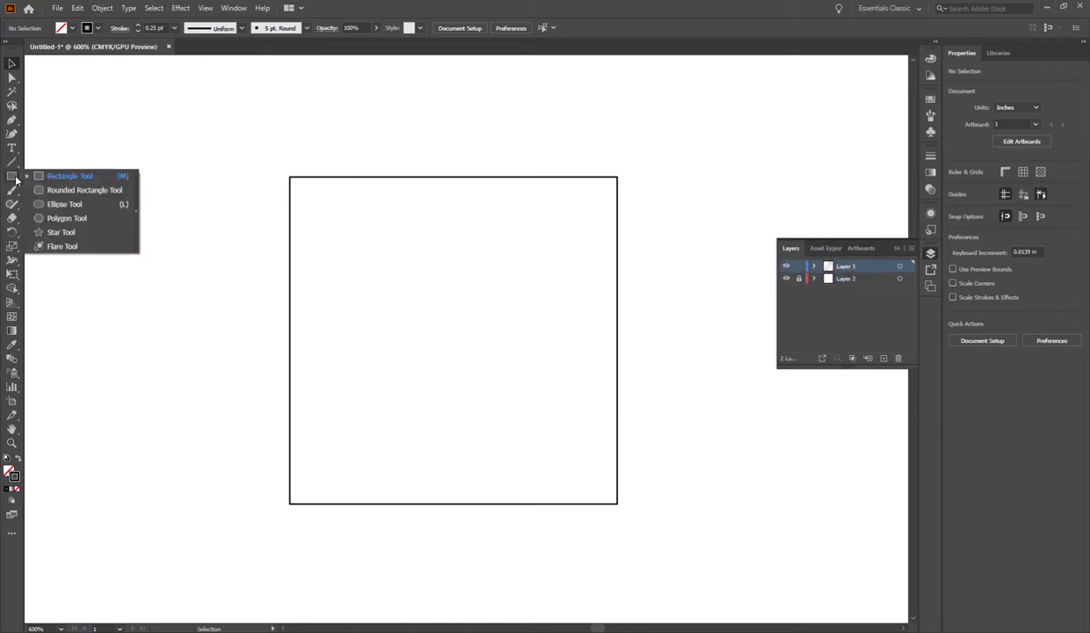
click(92, 206)
drag(393, 253, 430, 291)
click(12, 63)
click(449, 258)
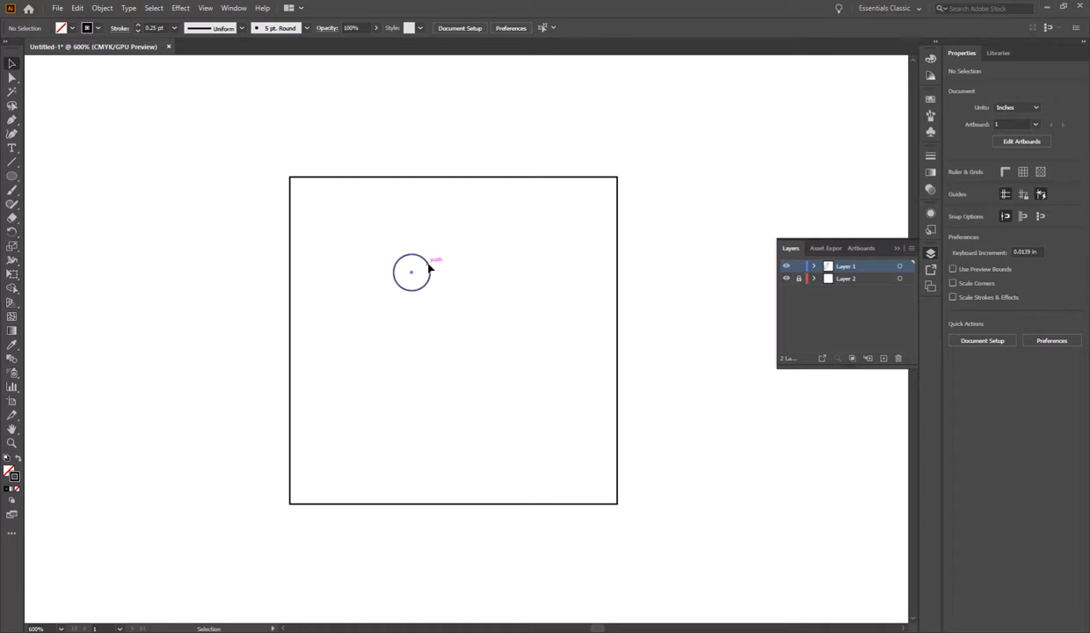
Center the circle on the square's upper-left corner and enlarge it to about 0.18 in in diameter.
click(431, 270)
drag(432, 272, 317, 169)
click(466, 271)
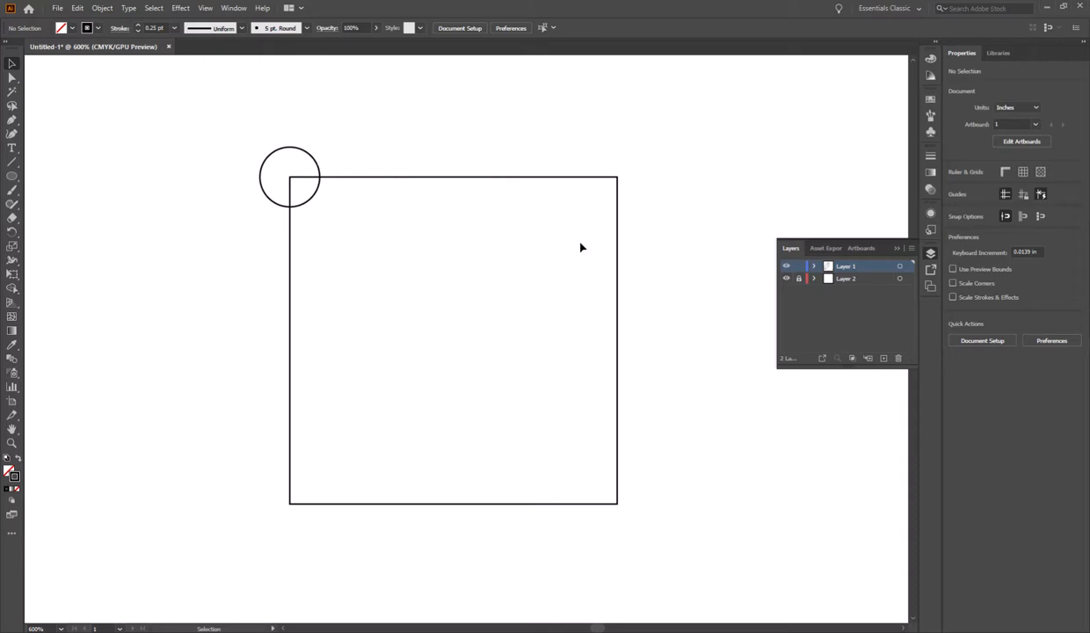
Copy the corner circle onto the square's other three corners, aligning each copy's center with its corner.
drag(319, 167, 617, 140)
click(675, 223)
drag(411, 158, 234, 104)
drag(316, 169, 355, 496)
click(442, 516)
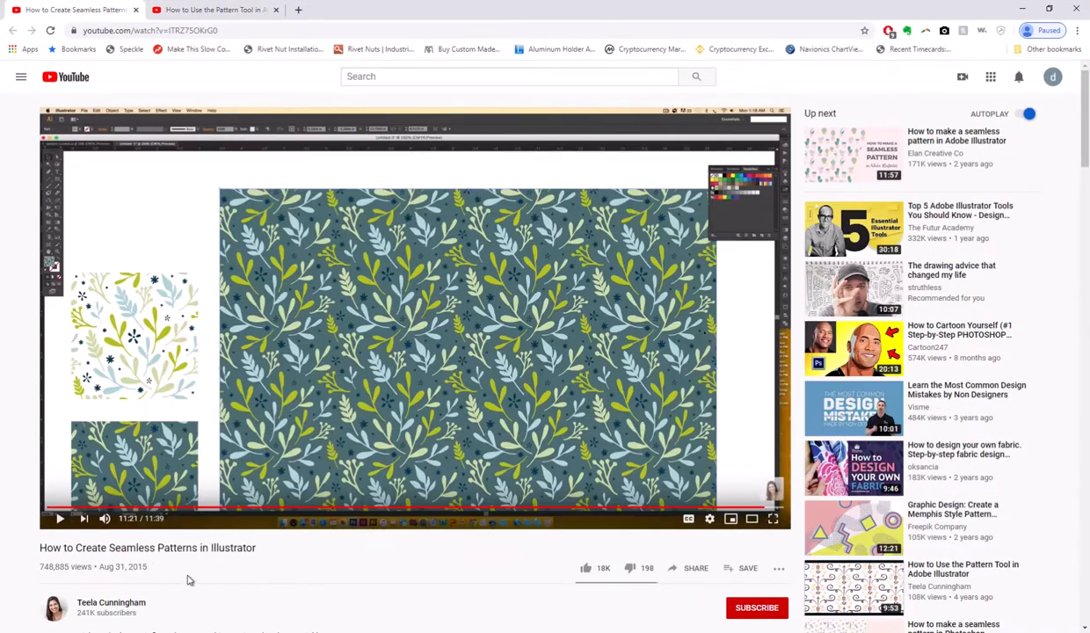
Look over the "How to Create Seamless Patterns in Illustrator" video page on YouTube and return to Illustrator.
scroll(180, 575, down, 1)
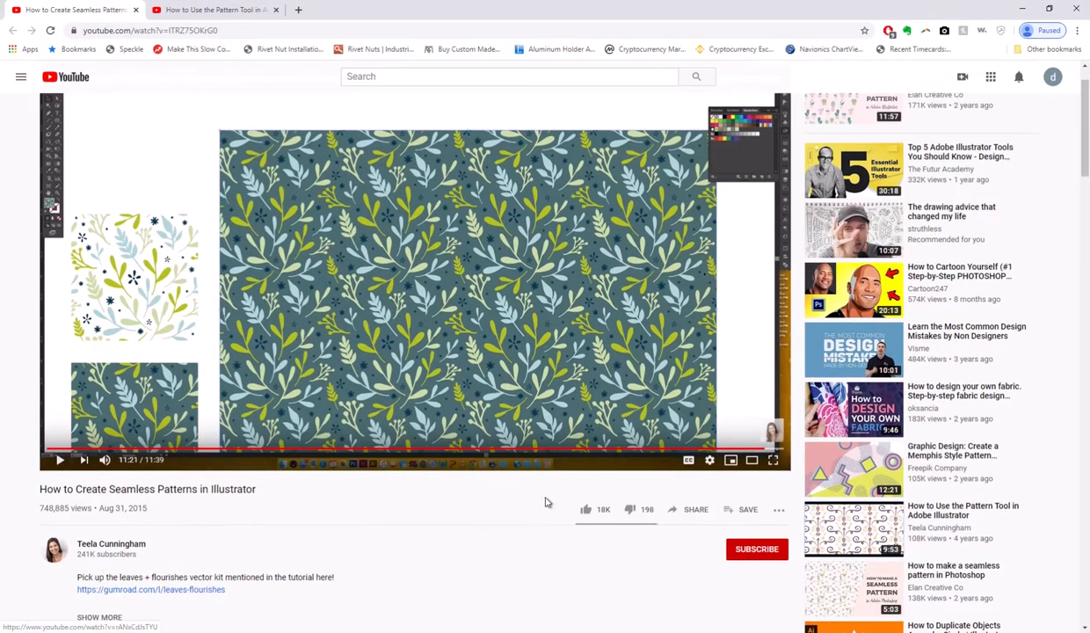
scroll(536, 497, up, 1)
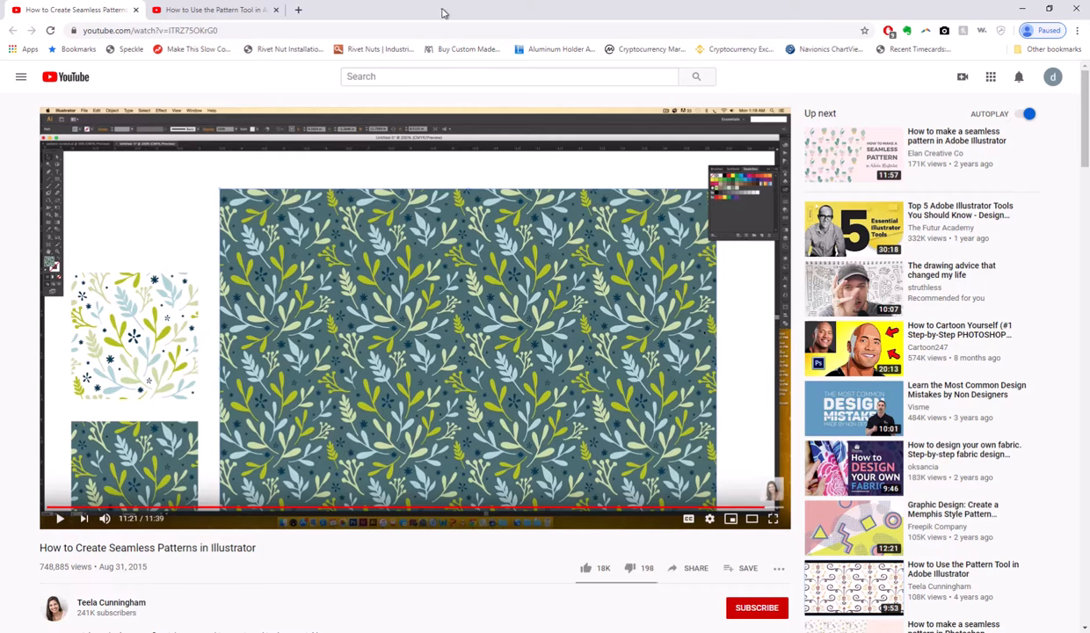
drag(444, 14, 0, 145)
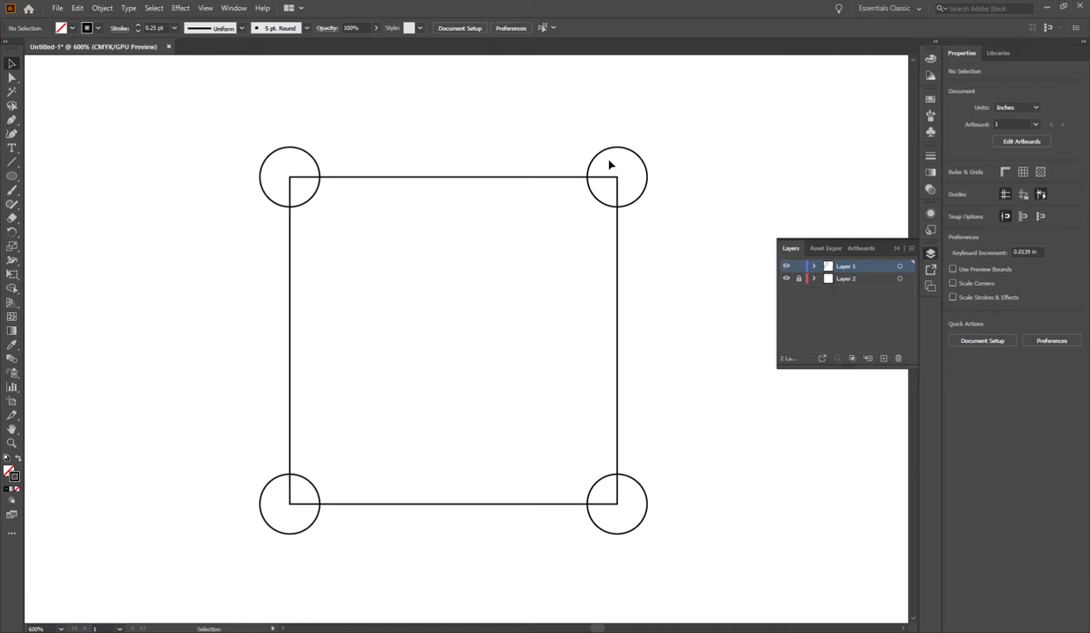
Blend the two upper corner circles using 3 specified steps.
drag(612, 164, 267, 140)
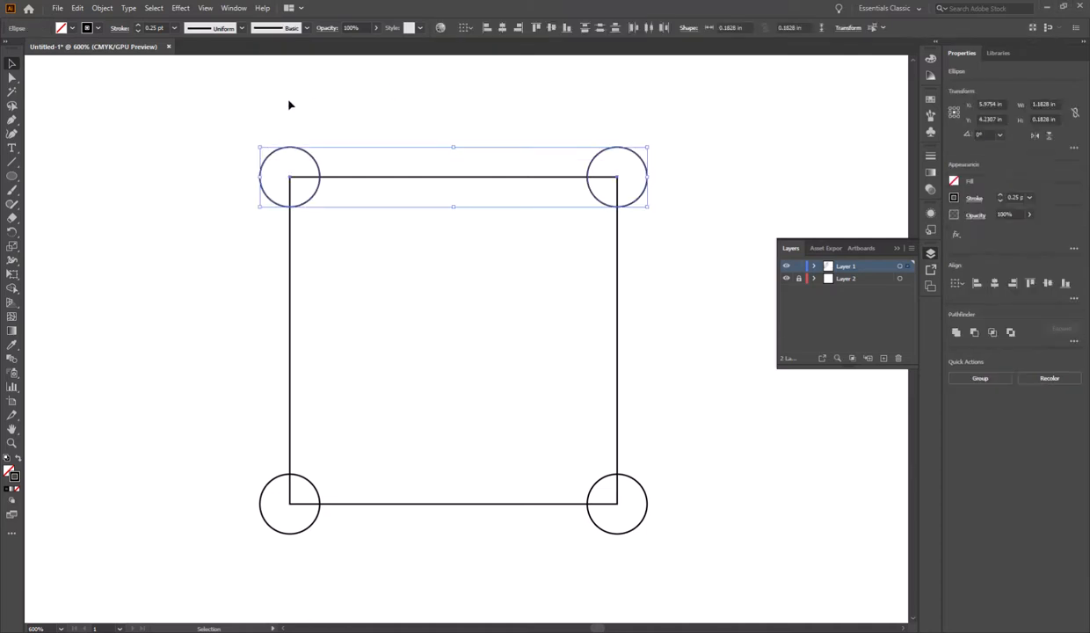
click(101, 8)
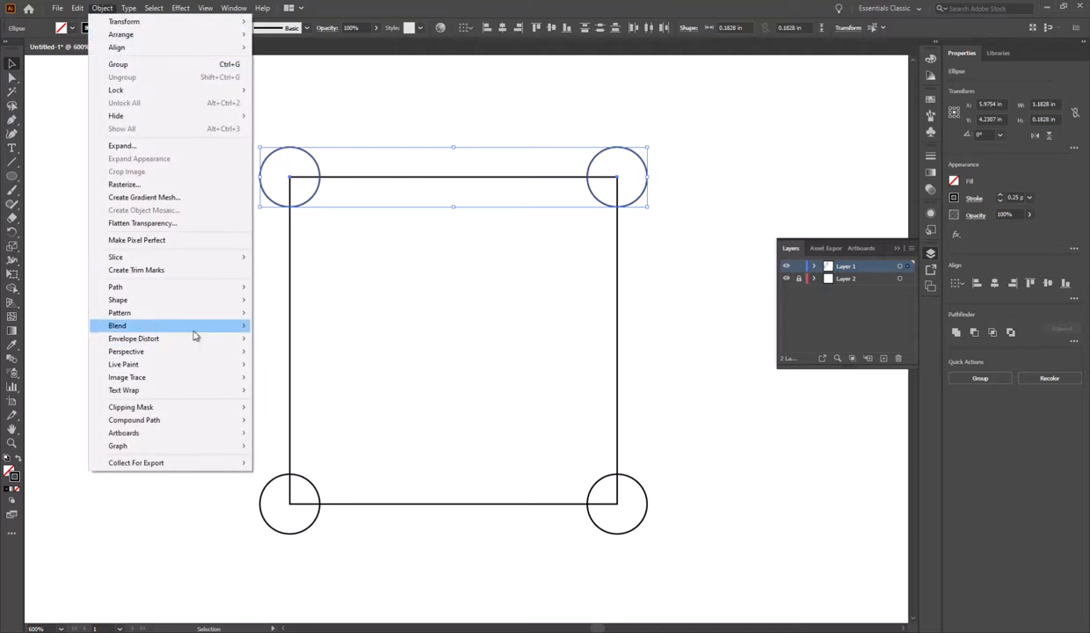
mouse_move(193, 326)
click(304, 355)
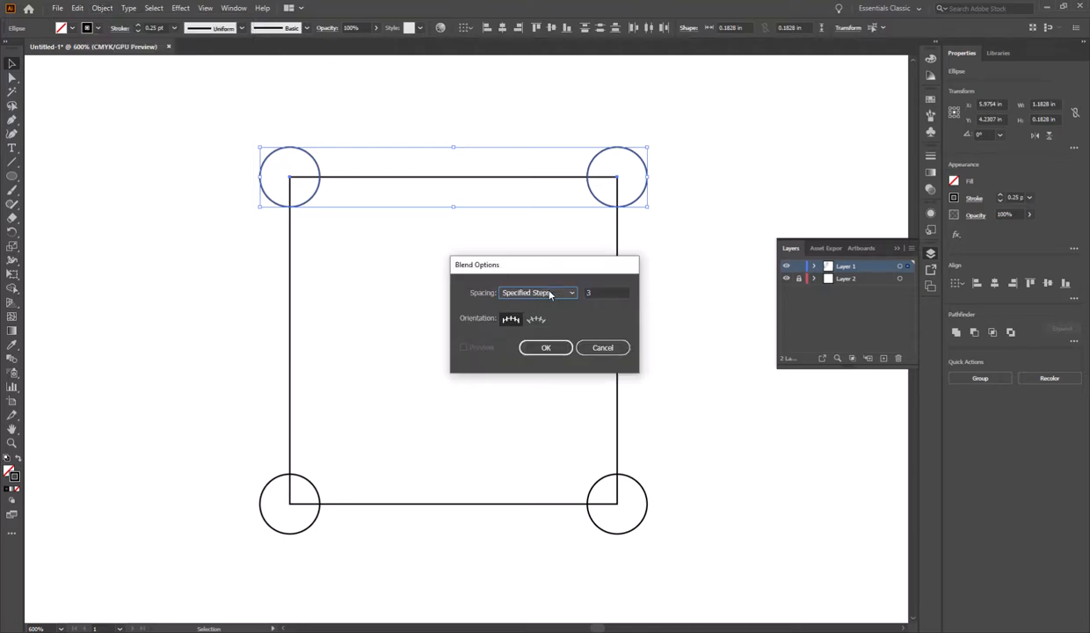
click(606, 293)
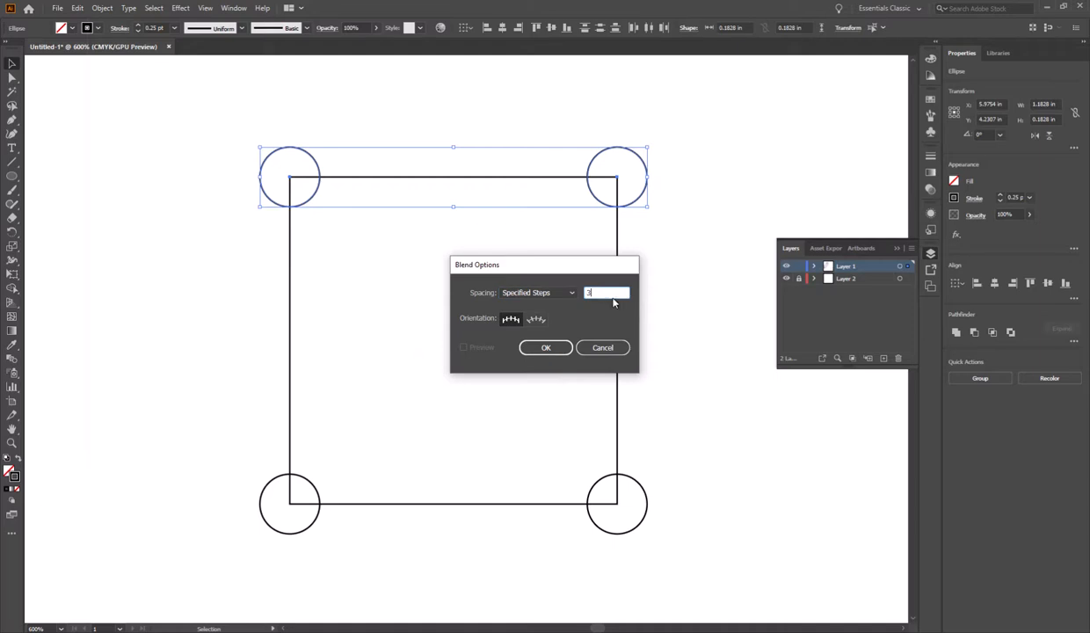
click(546, 347)
click(102, 7)
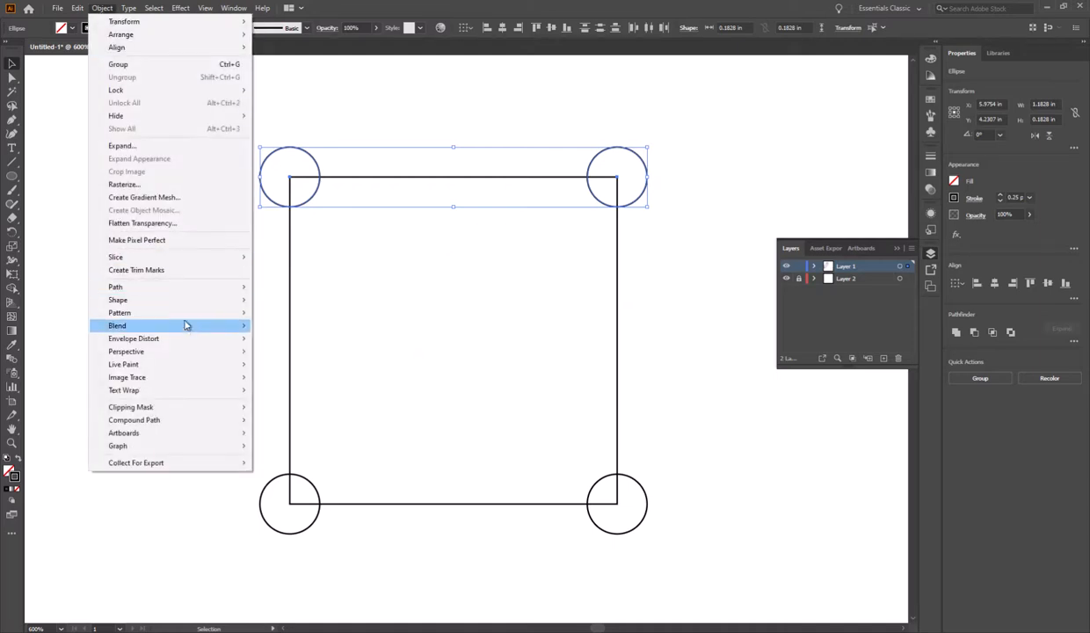
mouse_move(183, 325)
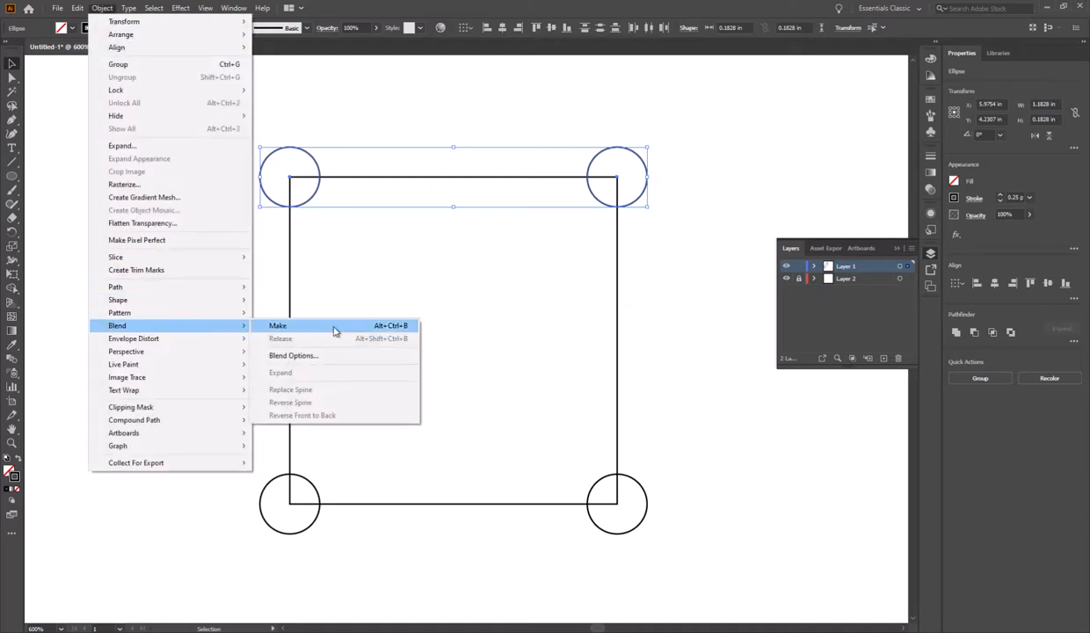
click(398, 331)
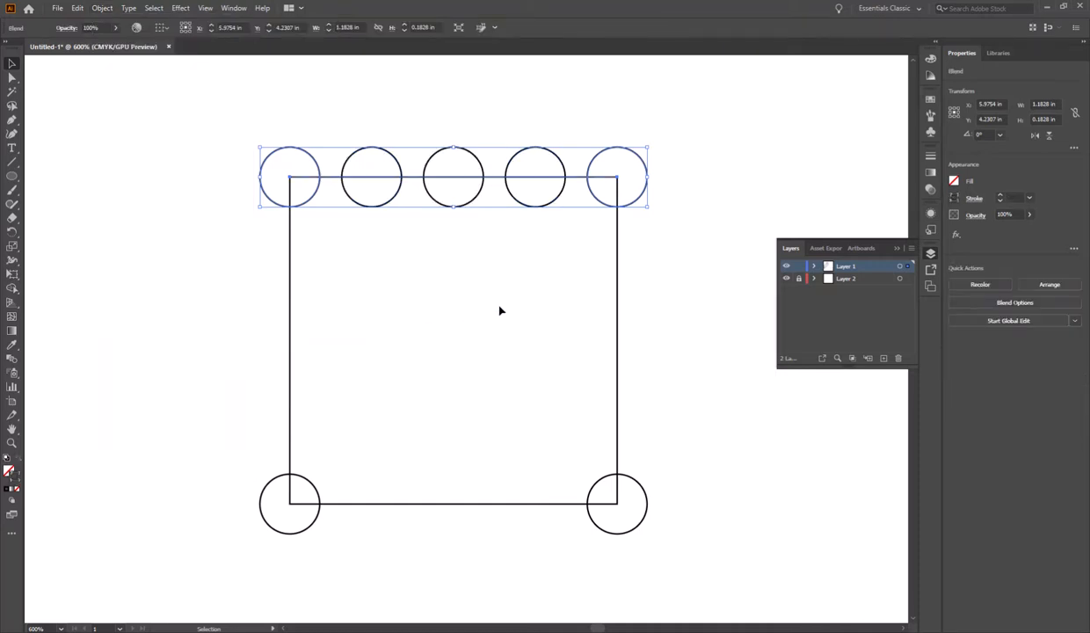
click(501, 310)
Blend the two lower corner circles with the same blend settings.
drag(607, 493, 321, 408)
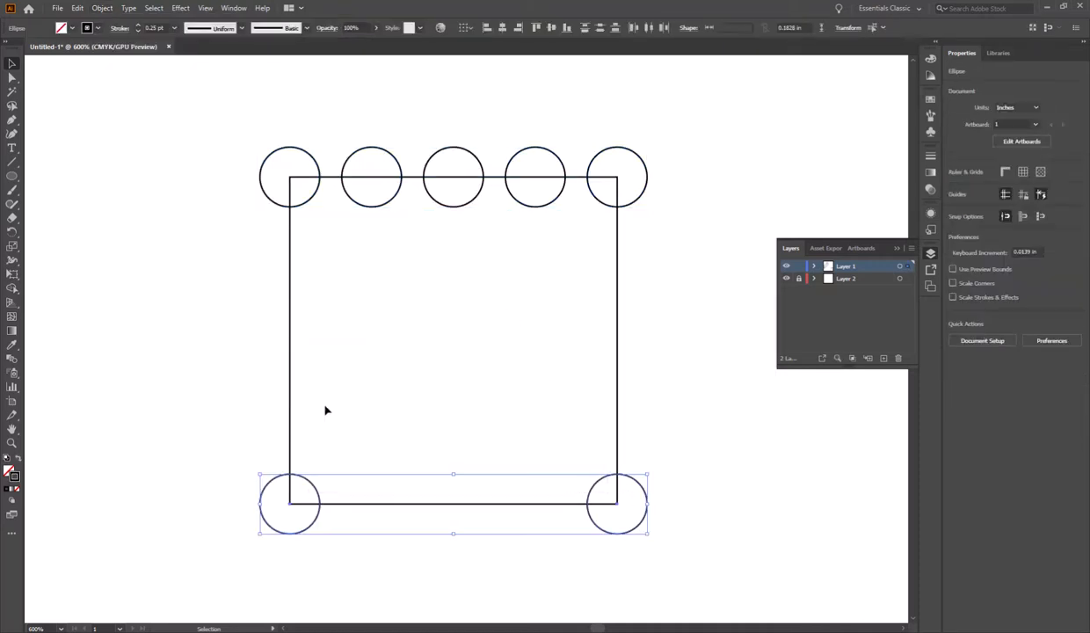
key(alt)
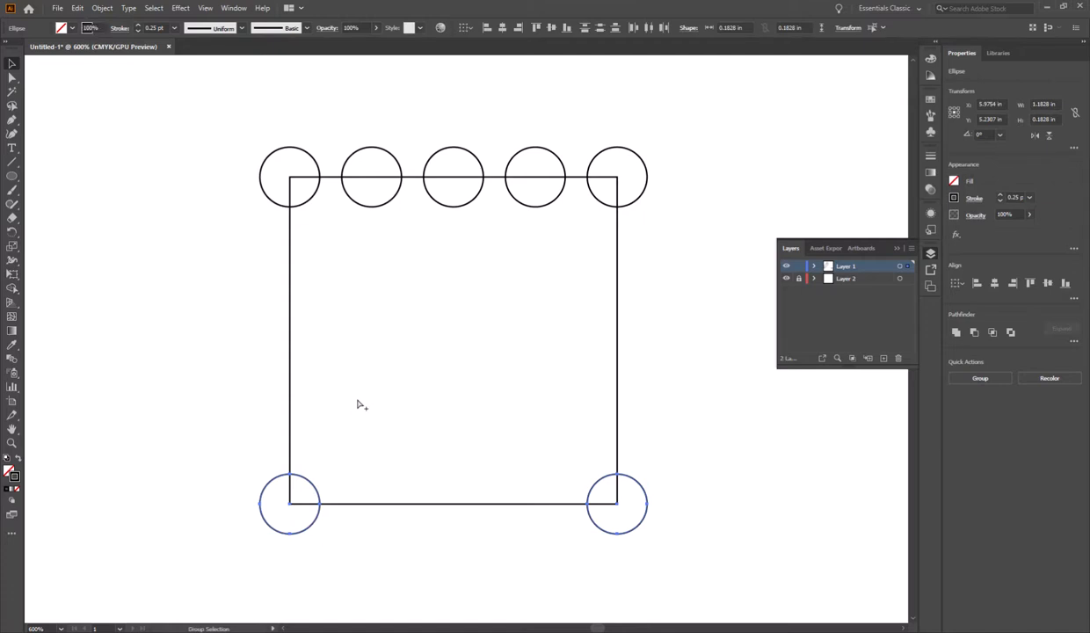
key(ctrl+alt+b)
click(303, 341)
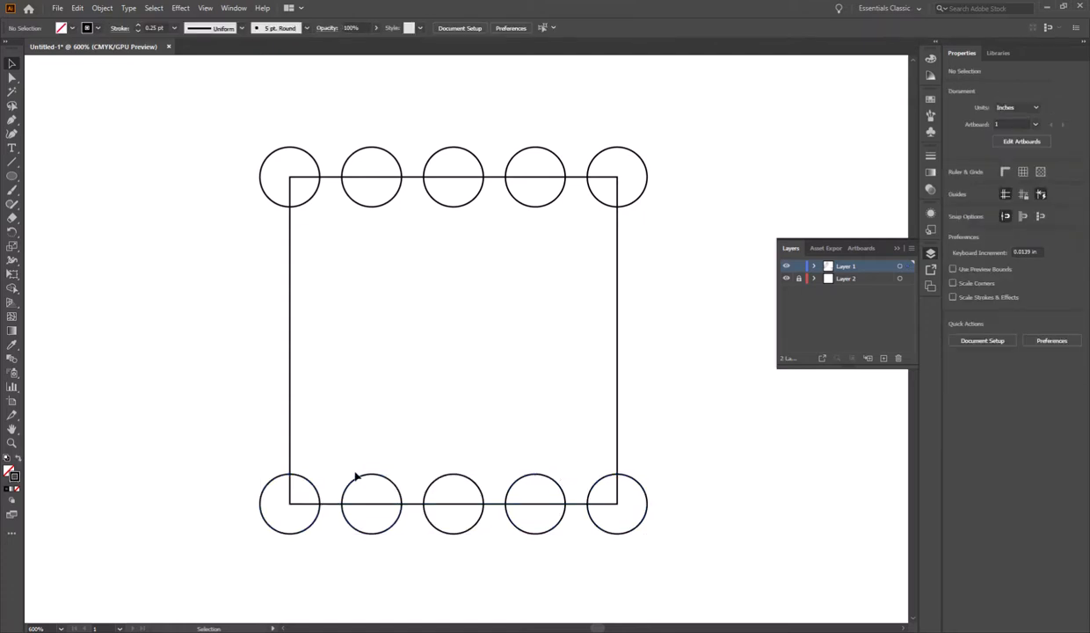
Undo the blends on the upper and lower circles and clear the selection.
key(ctrl+z)
key(ctrl+z)
key(ctrl+shift+a)
Scale the upper-right corner circle uniformly to 75%.
click(618, 147)
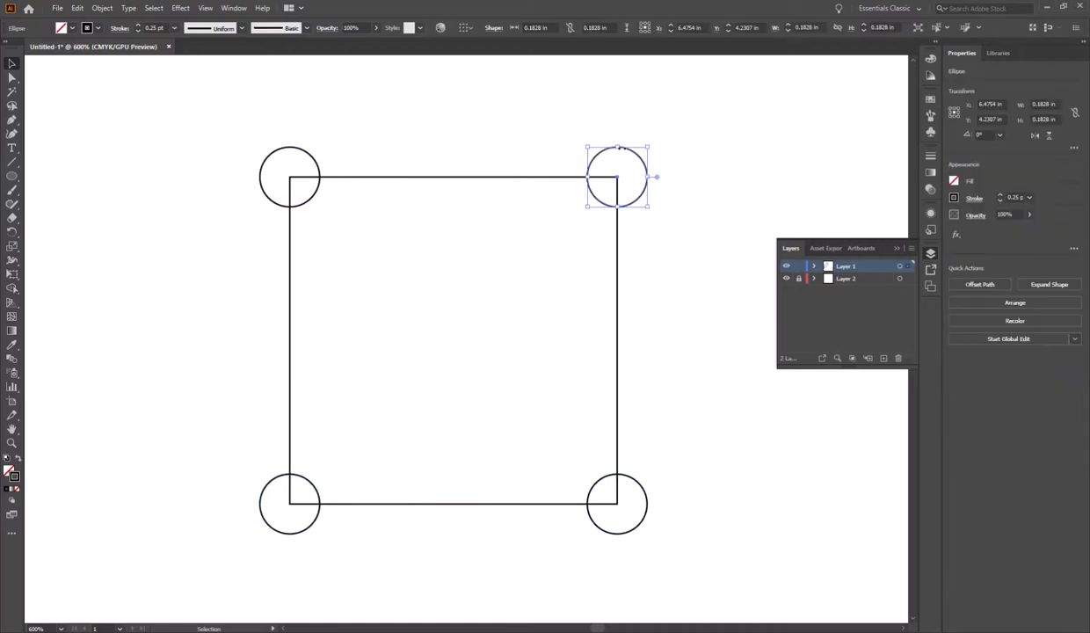
click(107, 10)
mouse_move(172, 23)
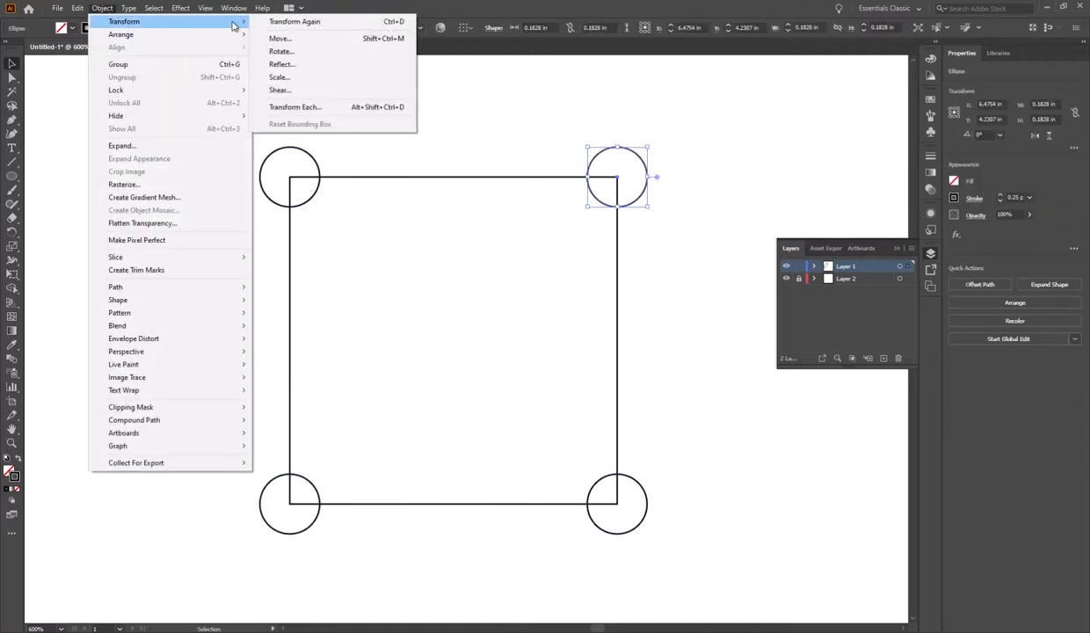
click(281, 78)
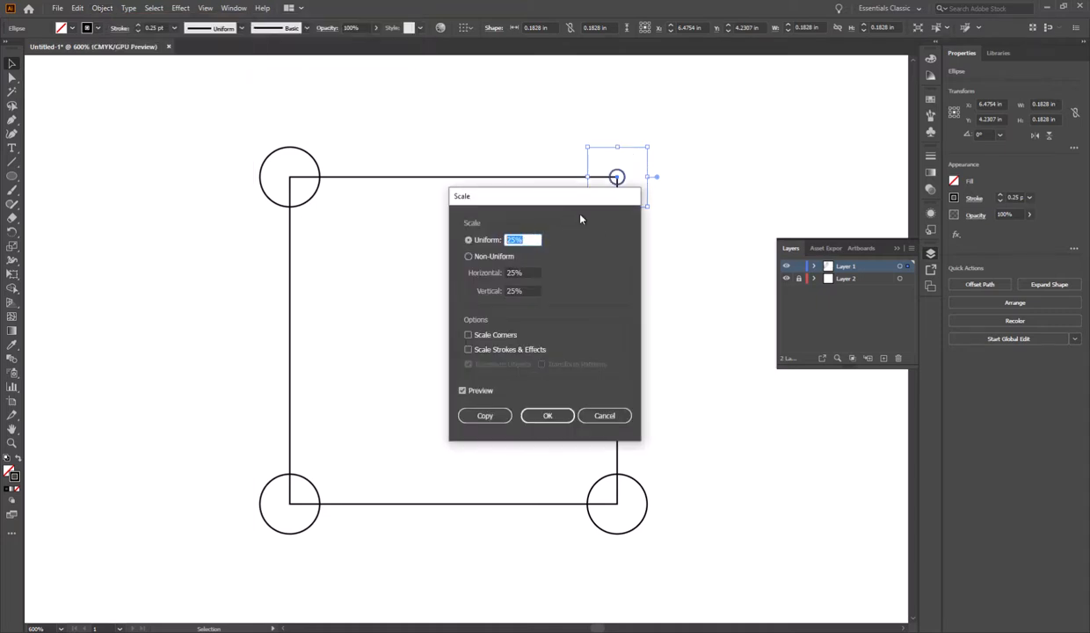
text(75)
click(533, 423)
click(545, 277)
Delete the three unscaled circles at the other corners of the square.
click(296, 147)
drag(652, 543, 286, 511)
key(Delete)
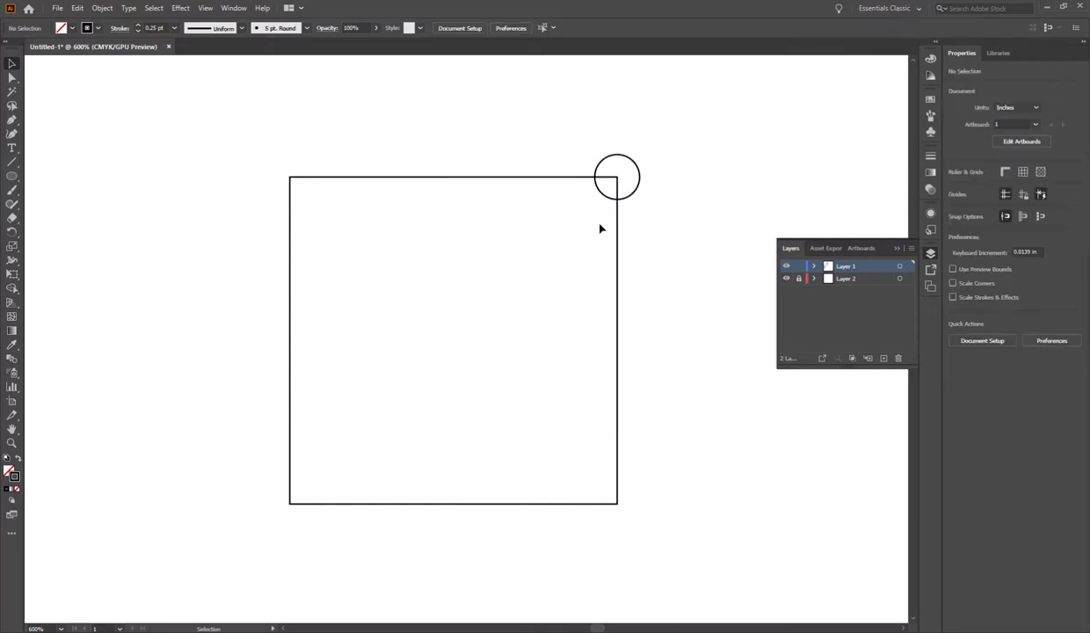
Copy the scaled circle to the upper-left corner, and copy the upper pair to the two lower corners.
drag(615, 173, 288, 175)
drag(721, 138, 348, 490)
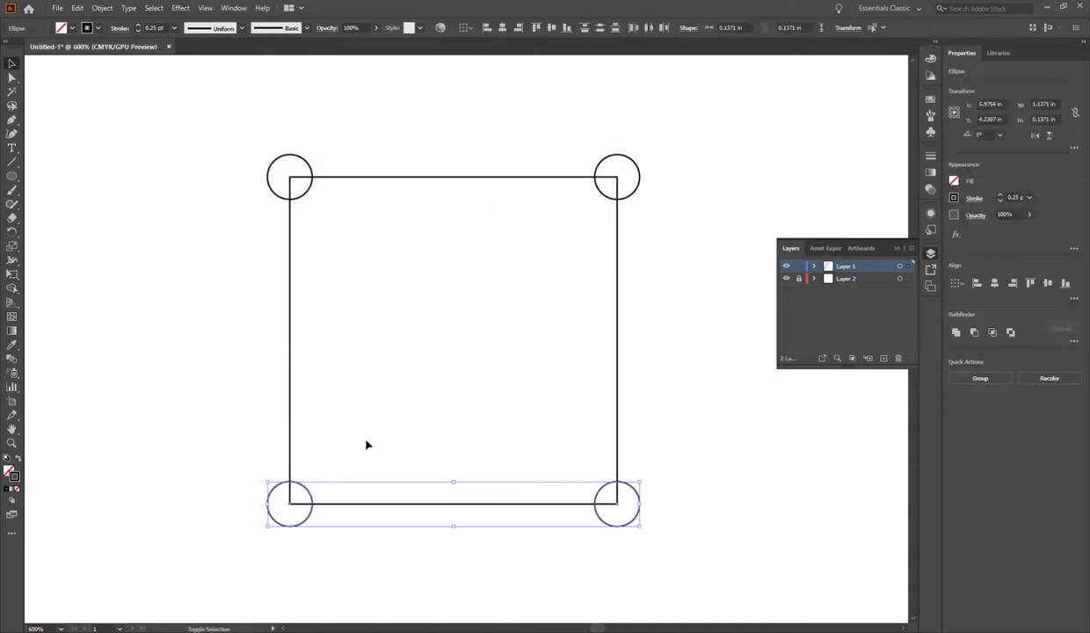
click(602, 408)
Blend the two upper corner circles and, separately, the two lower corner circles into horizontal rows.
drag(603, 211, 299, 179)
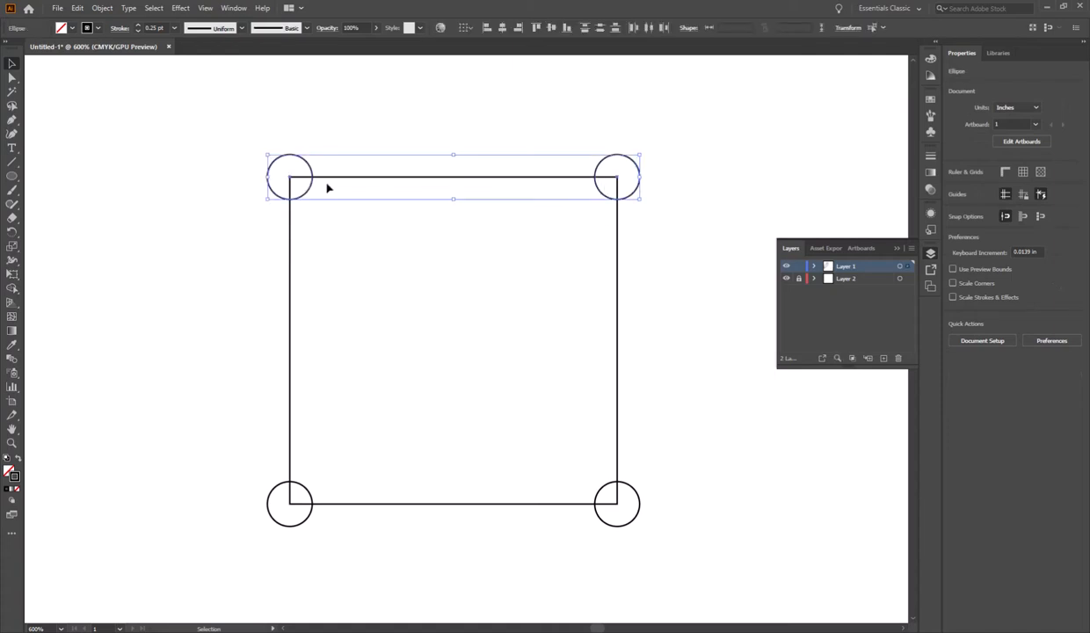
key(ctrl+alt+b)
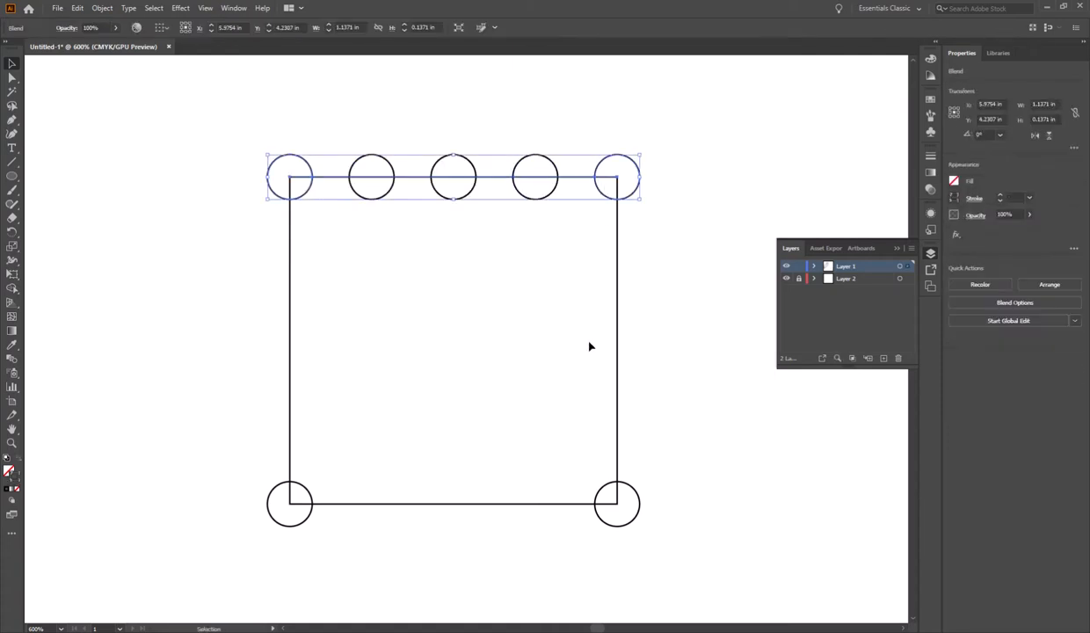
click(449, 153)
drag(603, 455, 292, 493)
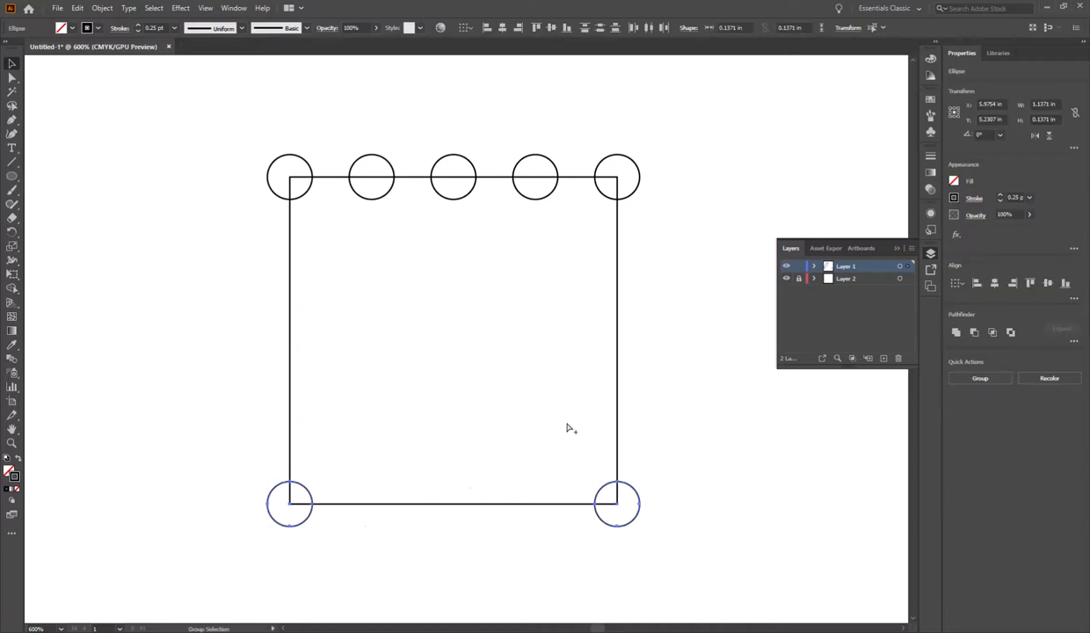
key(ctrl+alt+b)
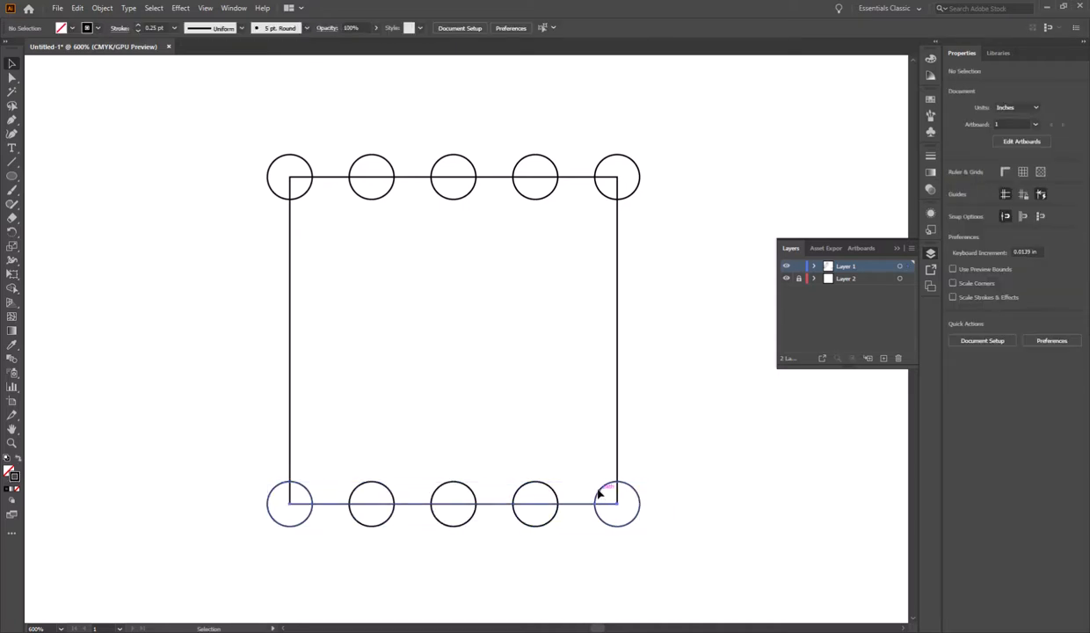
Expand the lower row's blend and ungroup it into individual circles.
click(598, 494)
click(103, 8)
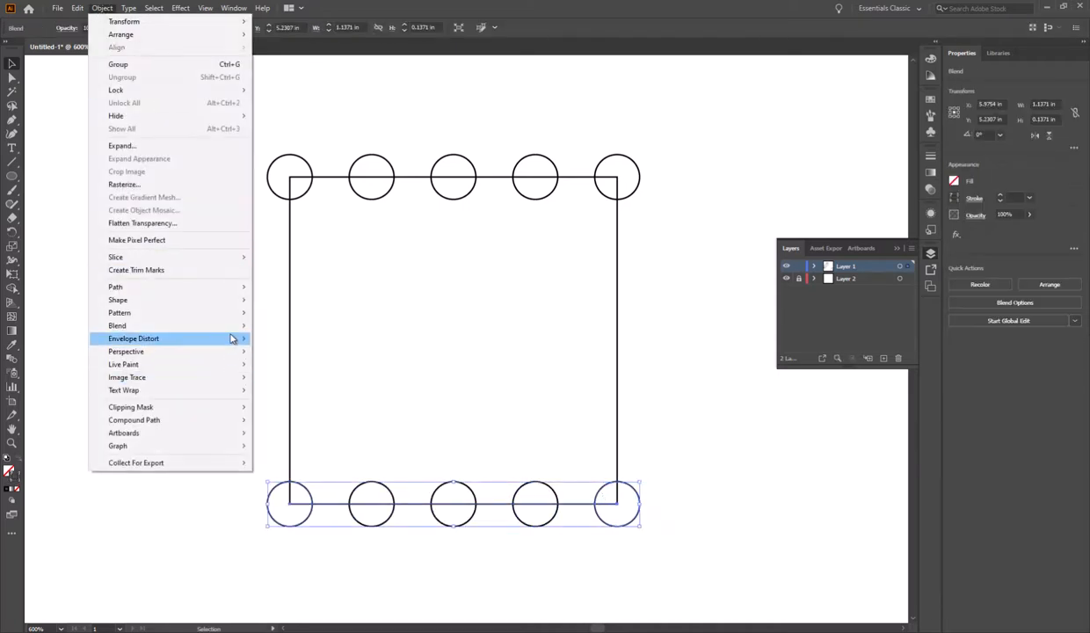
mouse_move(226, 325)
click(310, 373)
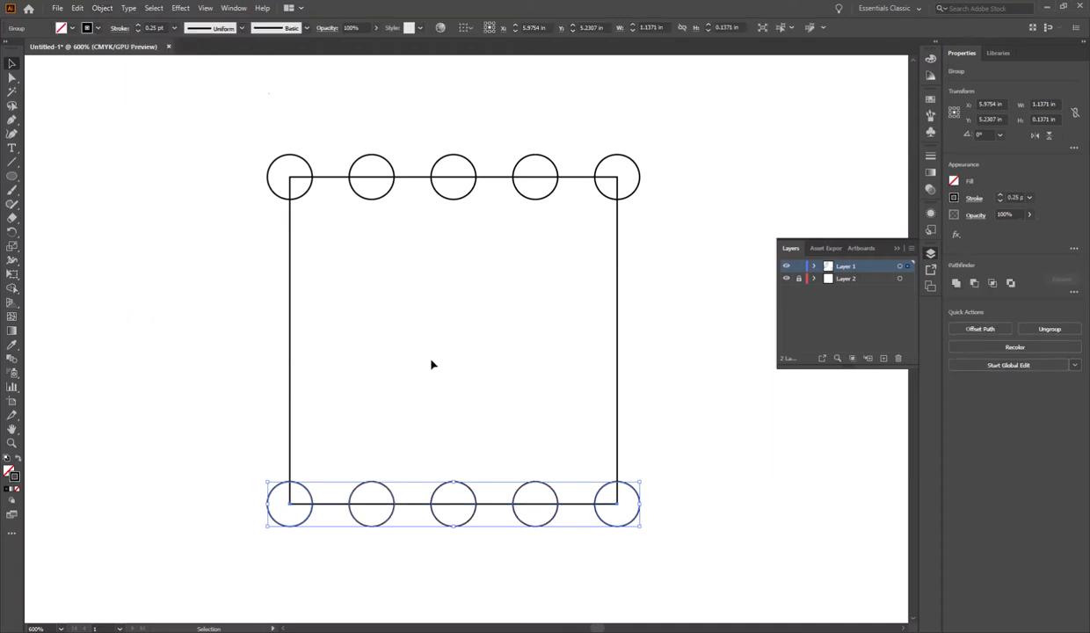
click(107, 9)
click(129, 79)
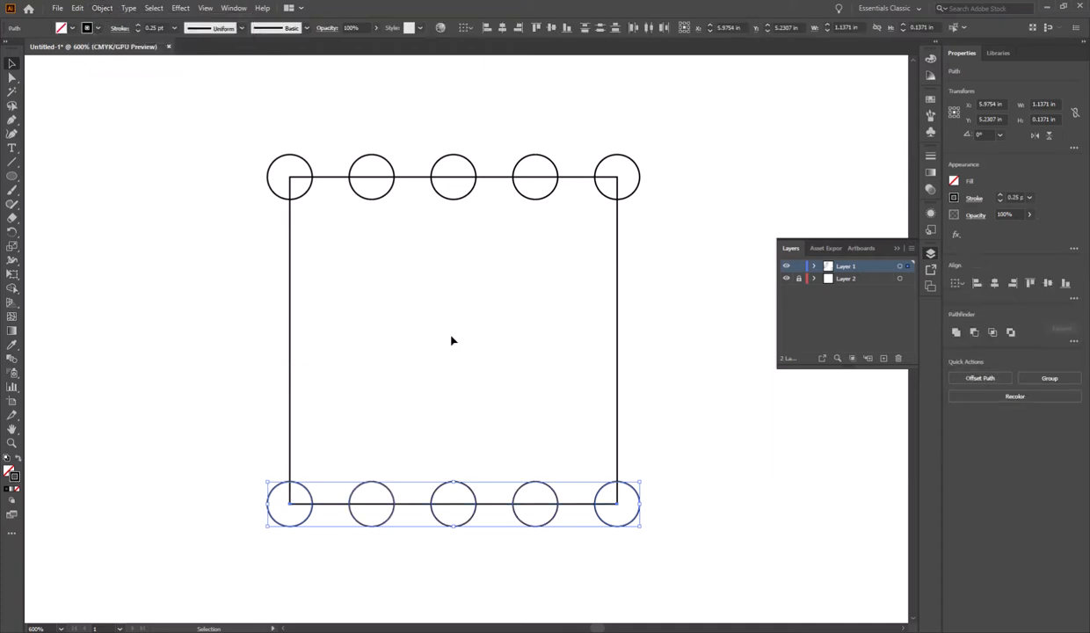
click(553, 509)
click(554, 494)
click(562, 408)
Expand the upper row's blend and ungroup it into individual circles.
click(514, 181)
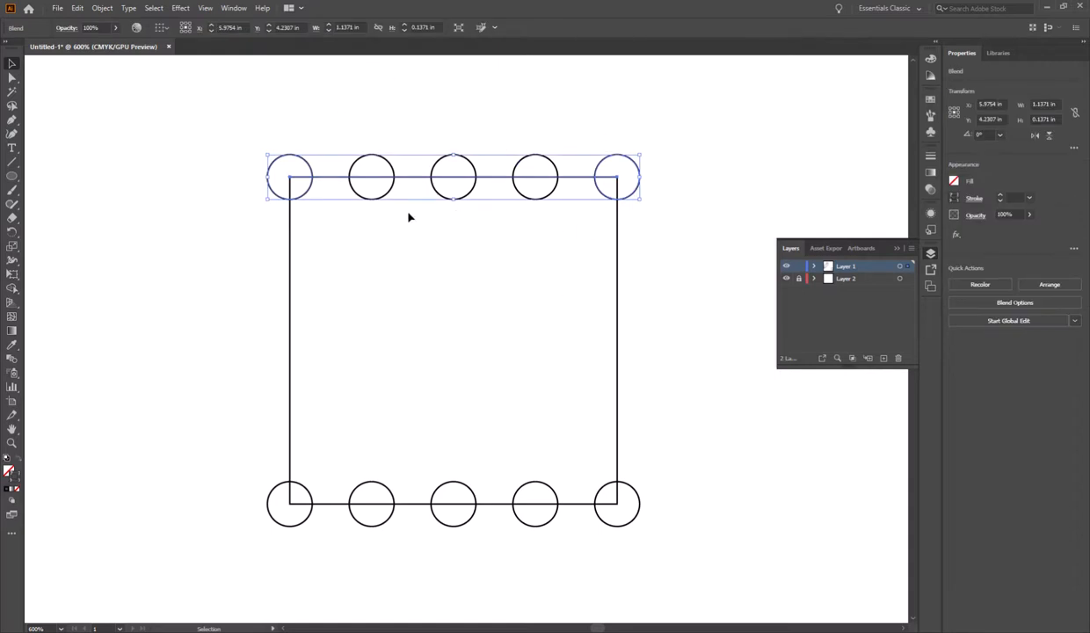
click(100, 8)
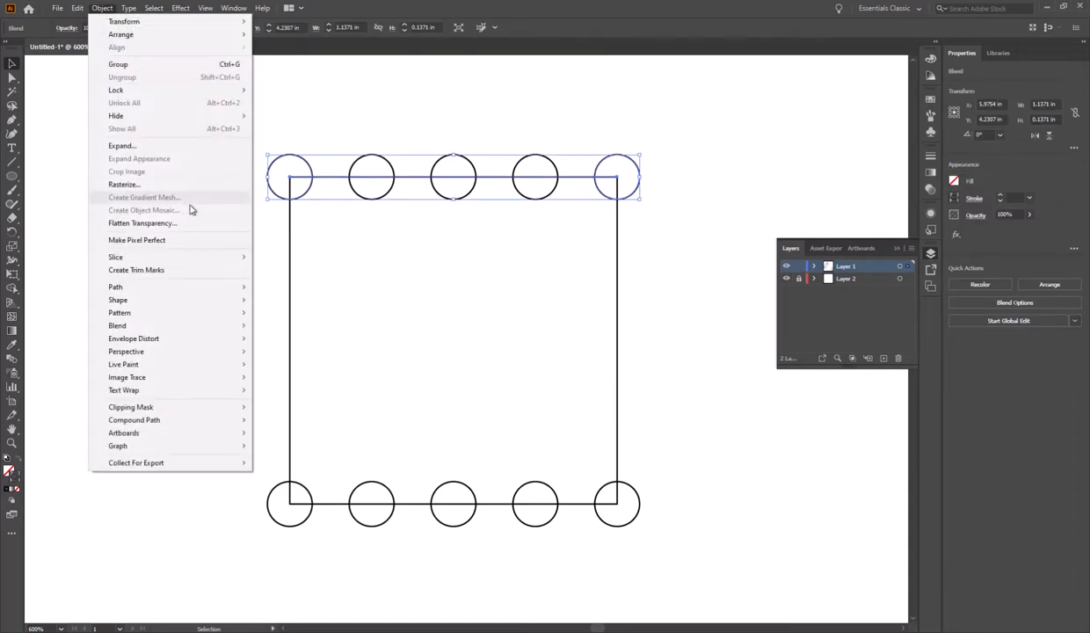
mouse_move(233, 330)
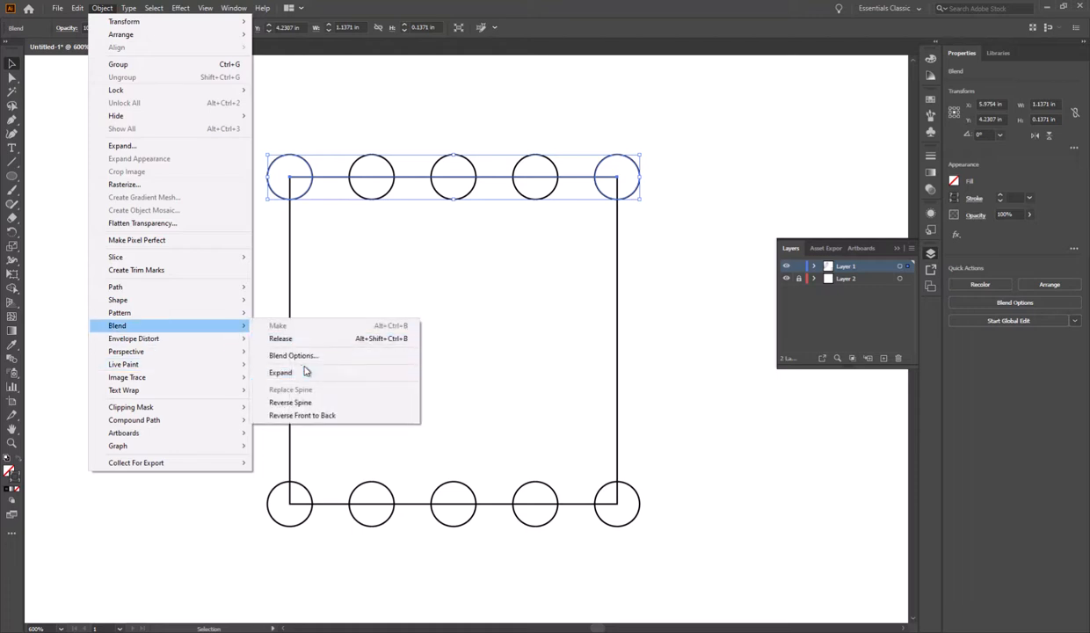
click(336, 372)
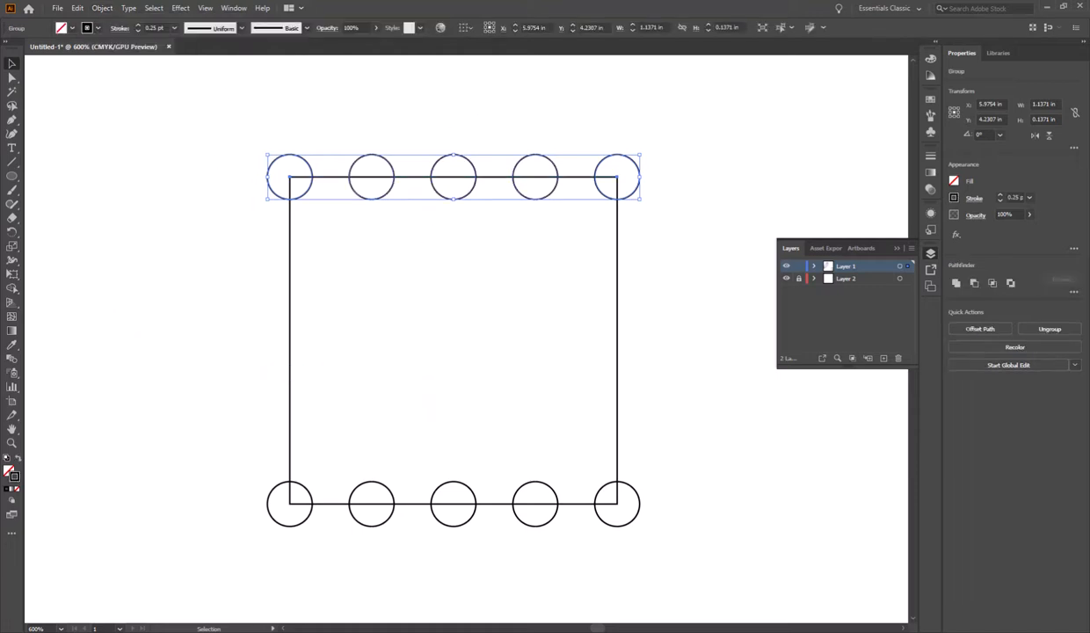
click(102, 8)
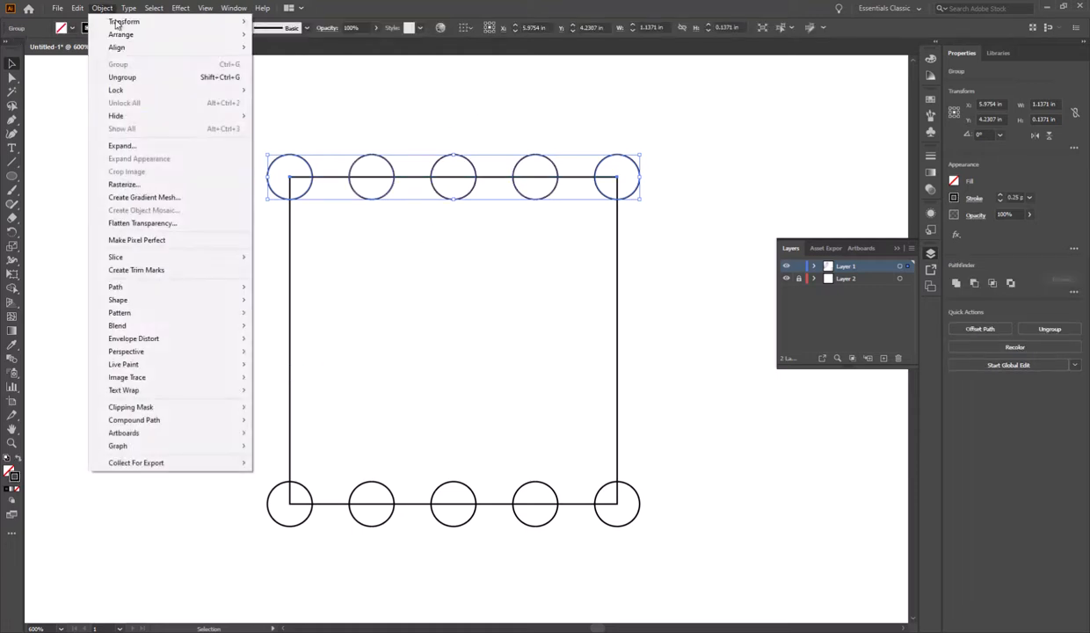
click(165, 80)
click(379, 160)
click(379, 159)
click(730, 239)
Blend each upper-row circle with the lower-row circle directly below it, filling all five columns of the square.
drag(675, 151, 628, 498)
key(ctrl+alt+b)
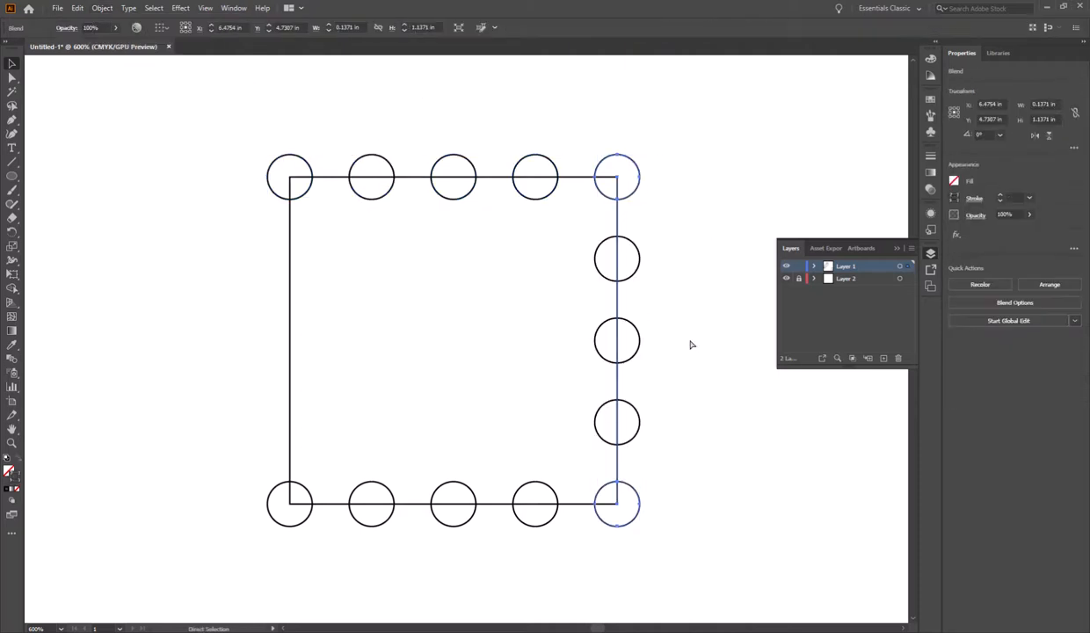
drag(576, 492, 509, 188)
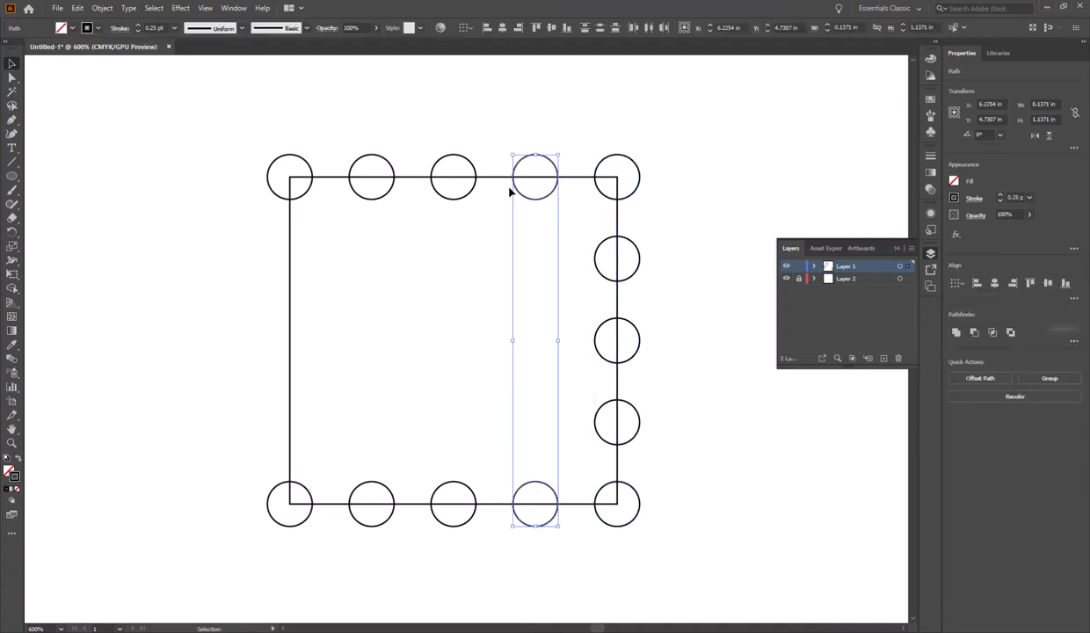
key(ctrl+alt+b)
drag(481, 491, 434, 195)
key(ctrl+alt+b)
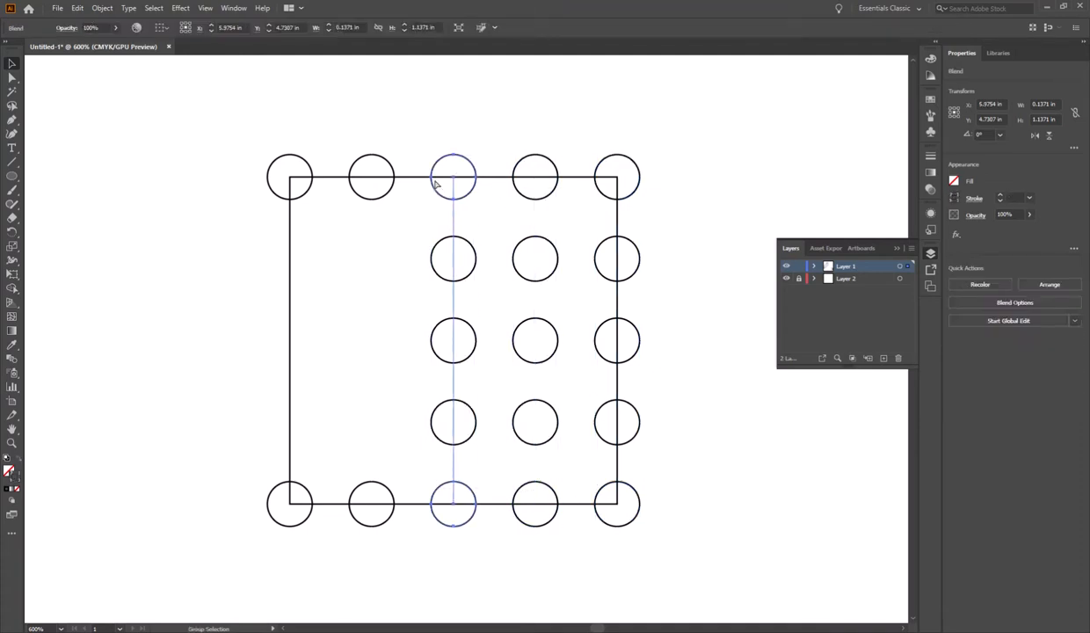
drag(401, 497, 348, 202)
key(ctrl+alt+b)
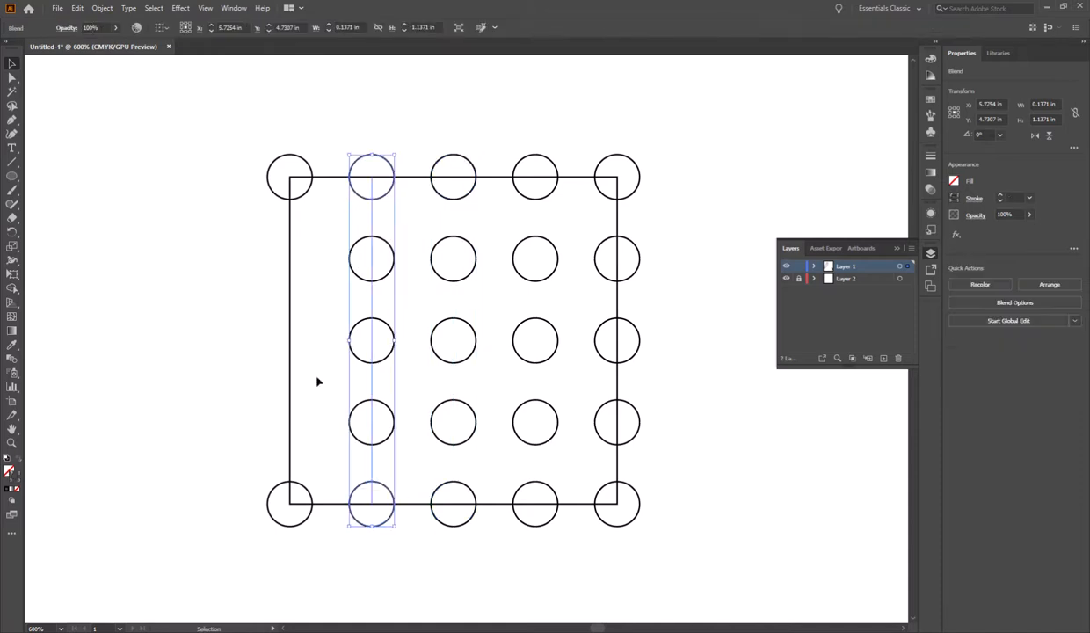
drag(331, 497, 295, 185)
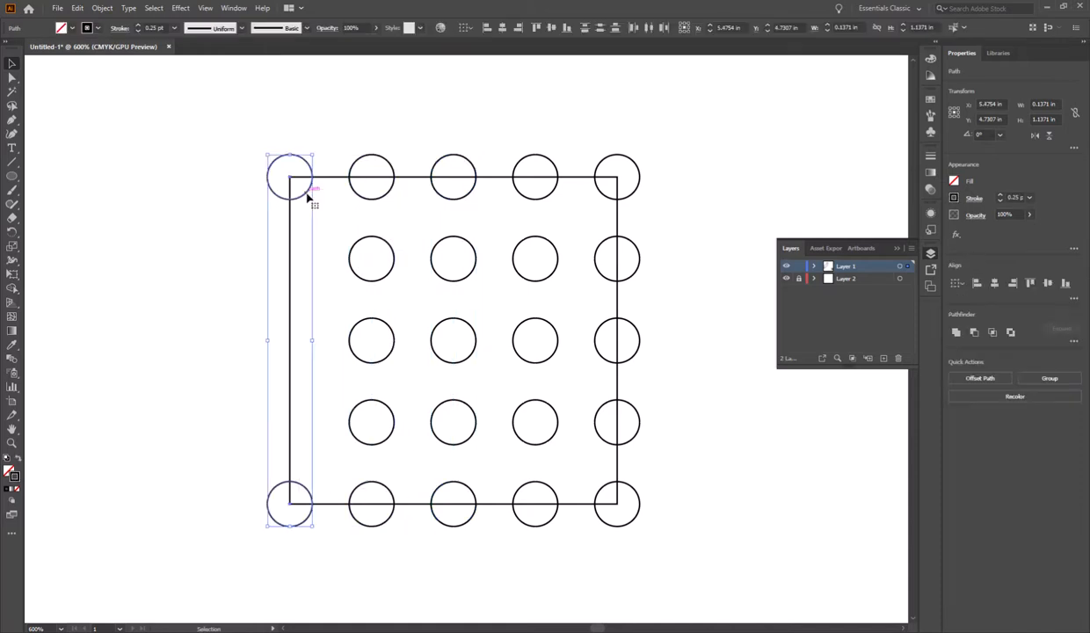
key(ctrl+alt+b)
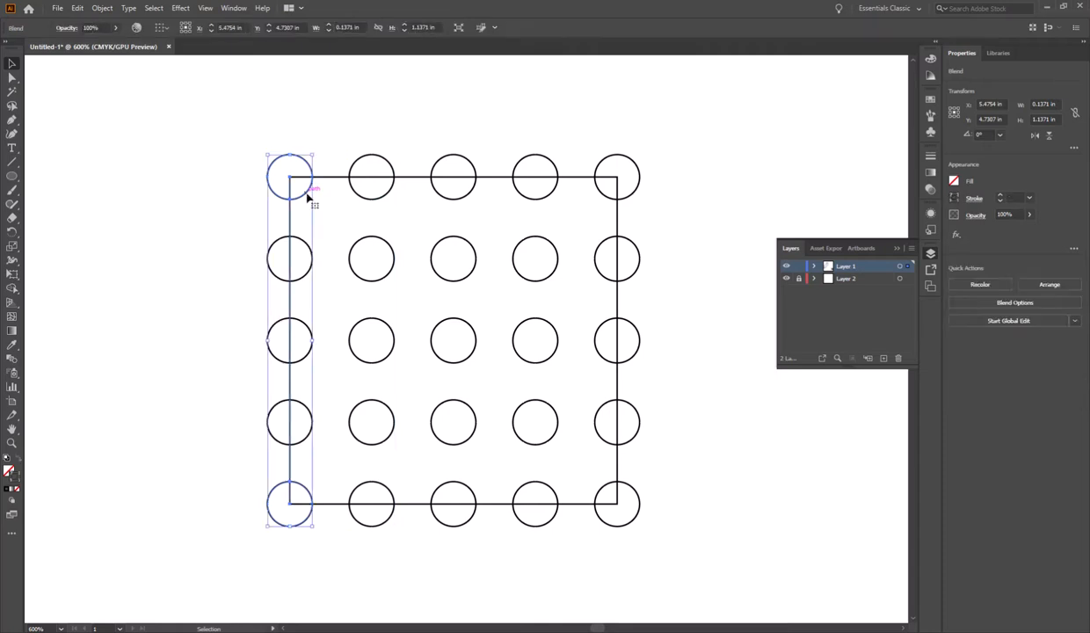
click(202, 199)
Expand the blend of the rightmost circle column.
click(603, 359)
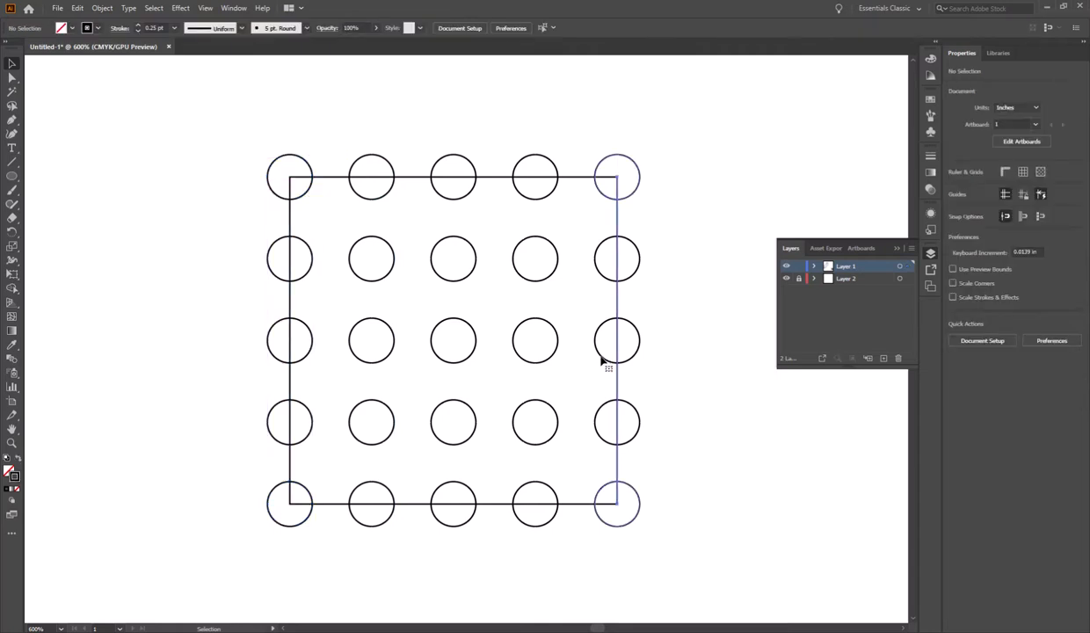
click(103, 8)
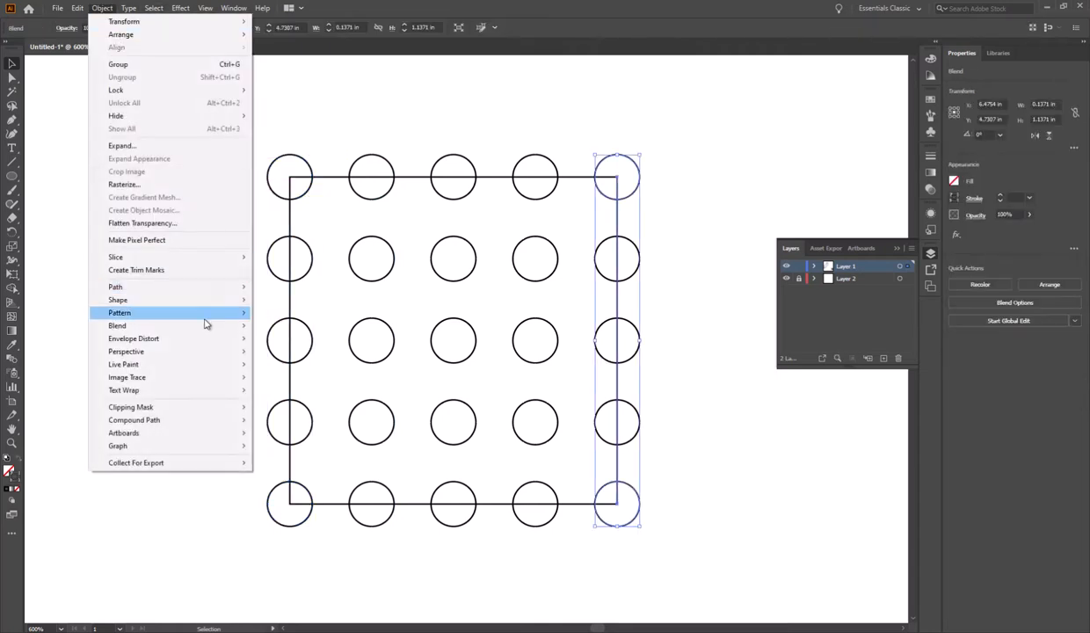
mouse_move(219, 326)
click(325, 370)
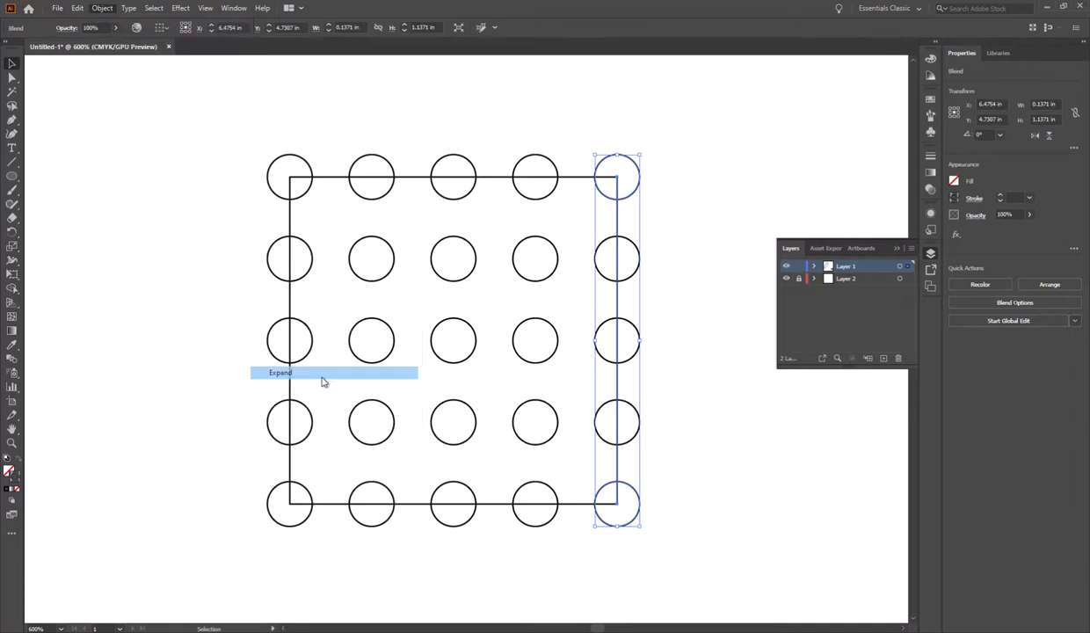
click(490, 404)
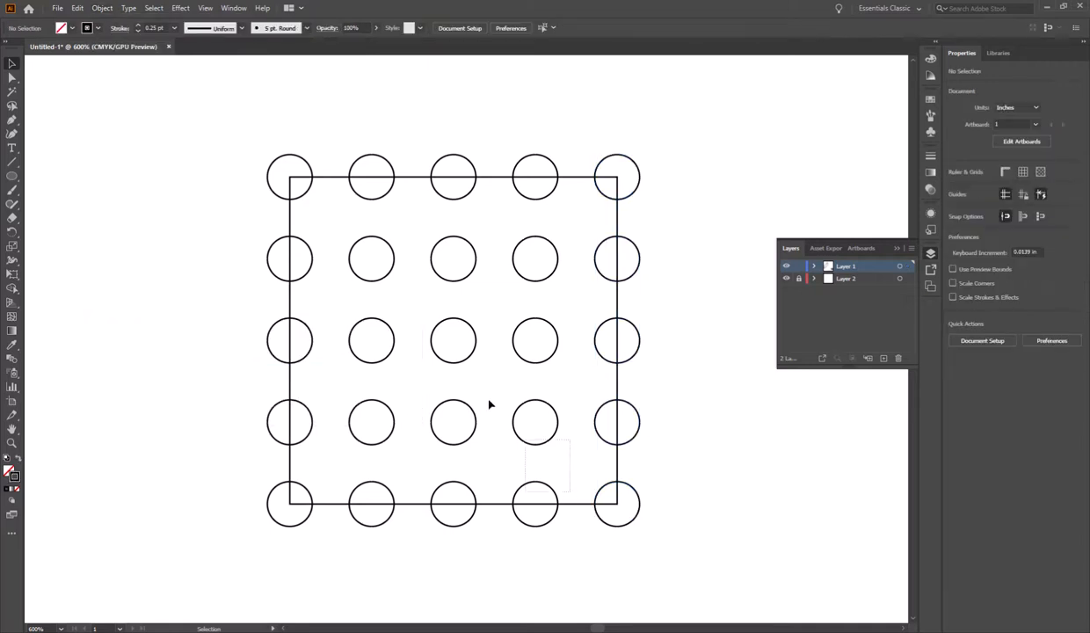
Expand the blends of the four remaining circle columns together.
click(290, 184)
click(103, 8)
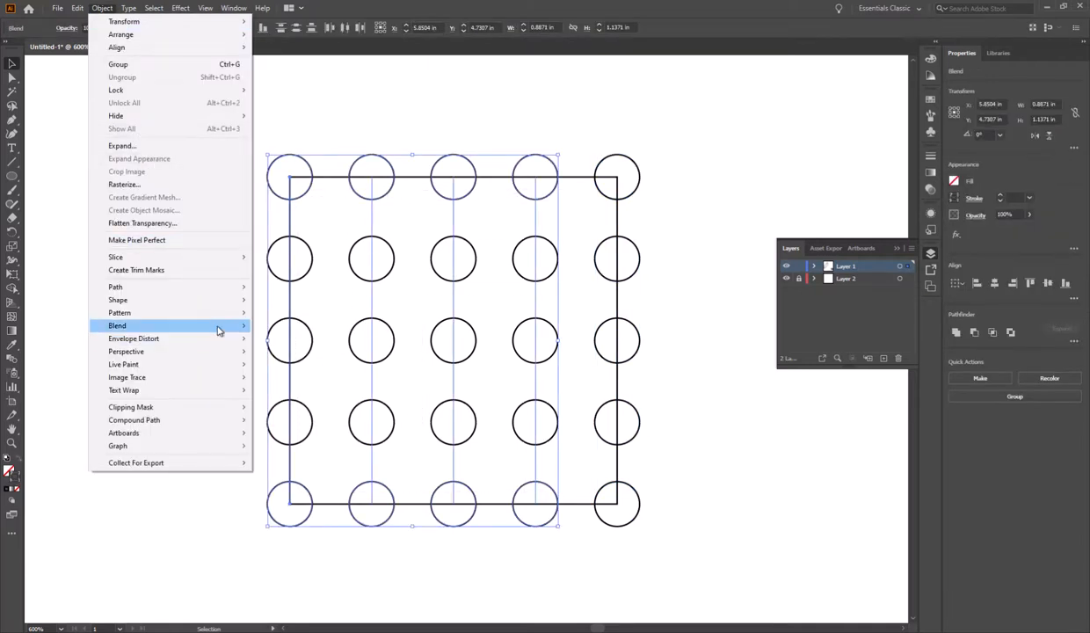
mouse_move(219, 325)
click(300, 369)
click(613, 413)
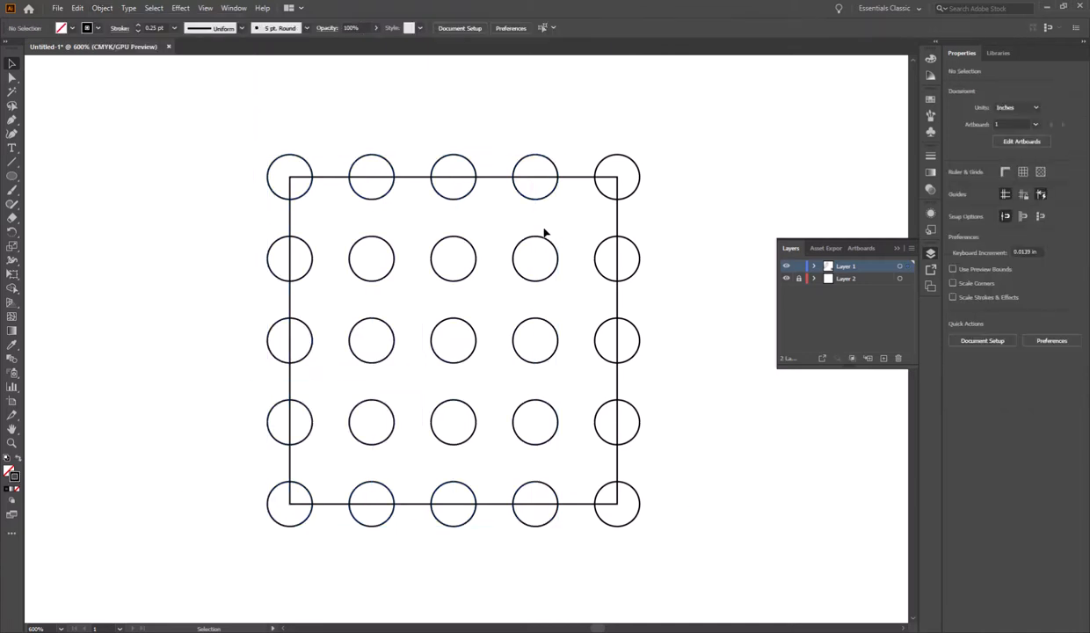
Ungroup all the expanded columns into individual circles.
drag(711, 615, 253, 143)
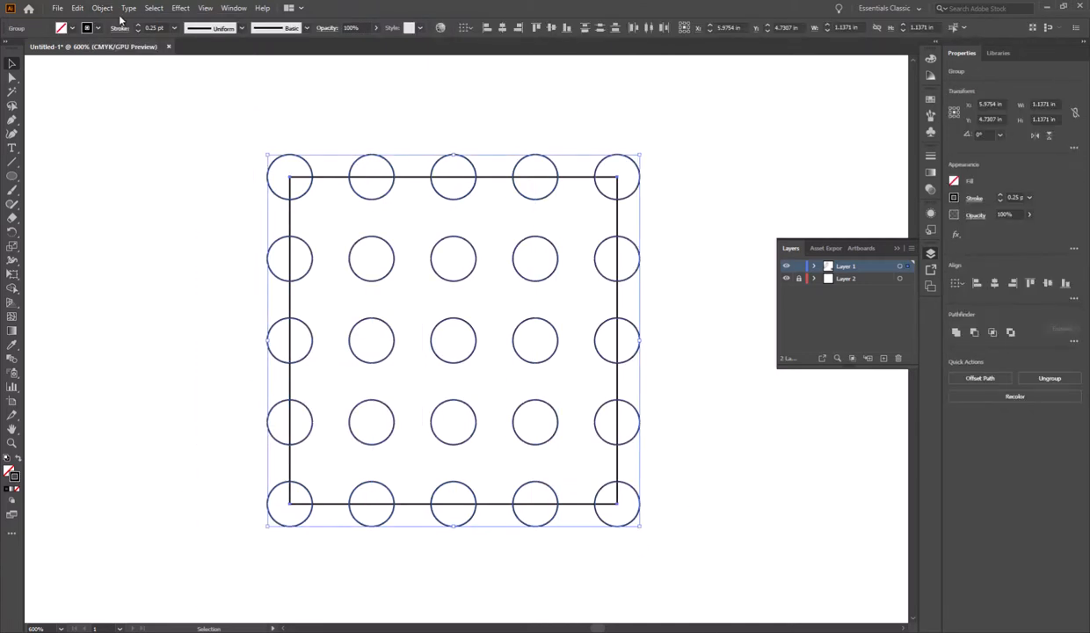
click(107, 9)
click(141, 82)
click(519, 277)
click(514, 271)
click(475, 268)
click(545, 216)
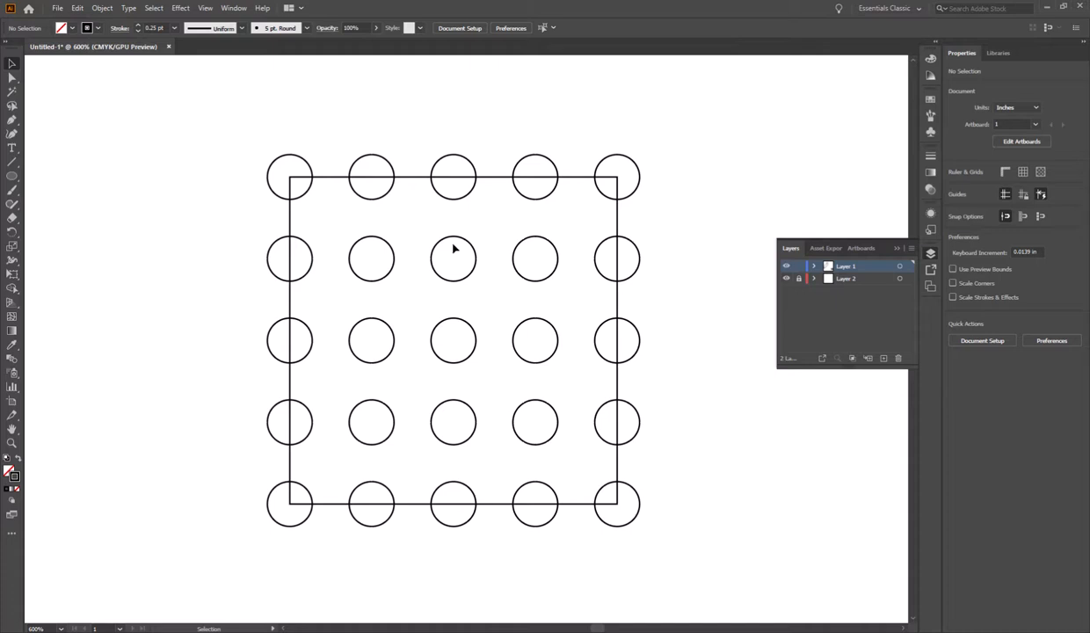
Shift the second row of circles right by about half a spacing and delete its circle beyond the square's right edge.
drag(594, 292, 360, 254)
click(689, 307)
click(652, 237)
key(Delete)
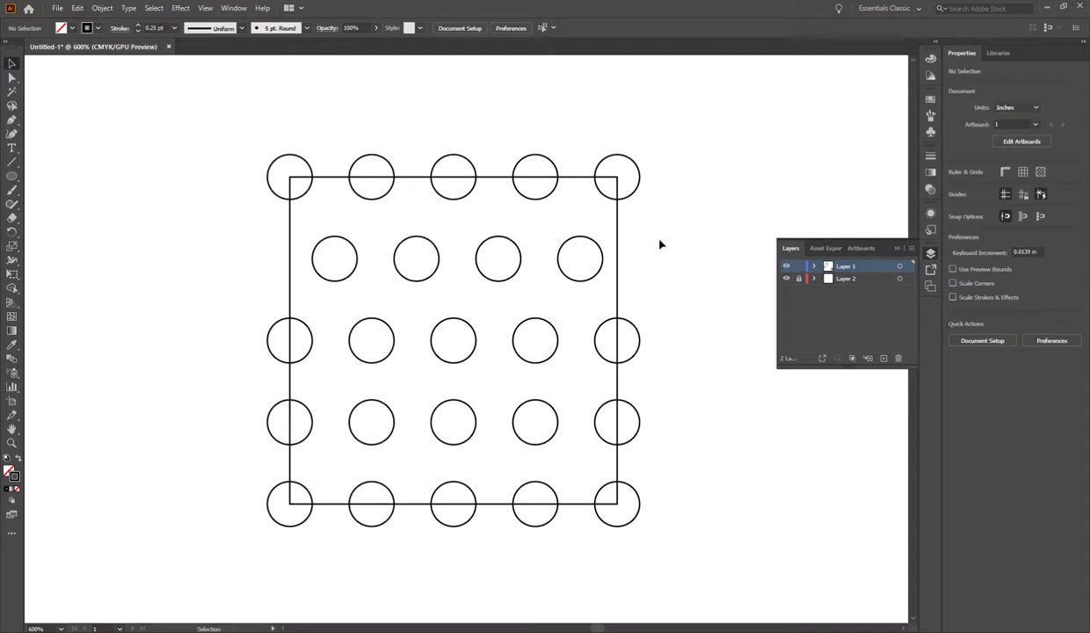
Delete the fourth row's circle on the right edge and shift its remaining circles right by half a spacing.
click(639, 425)
key(Delete)
drag(587, 441, 286, 365)
drag(387, 410, 430, 409)
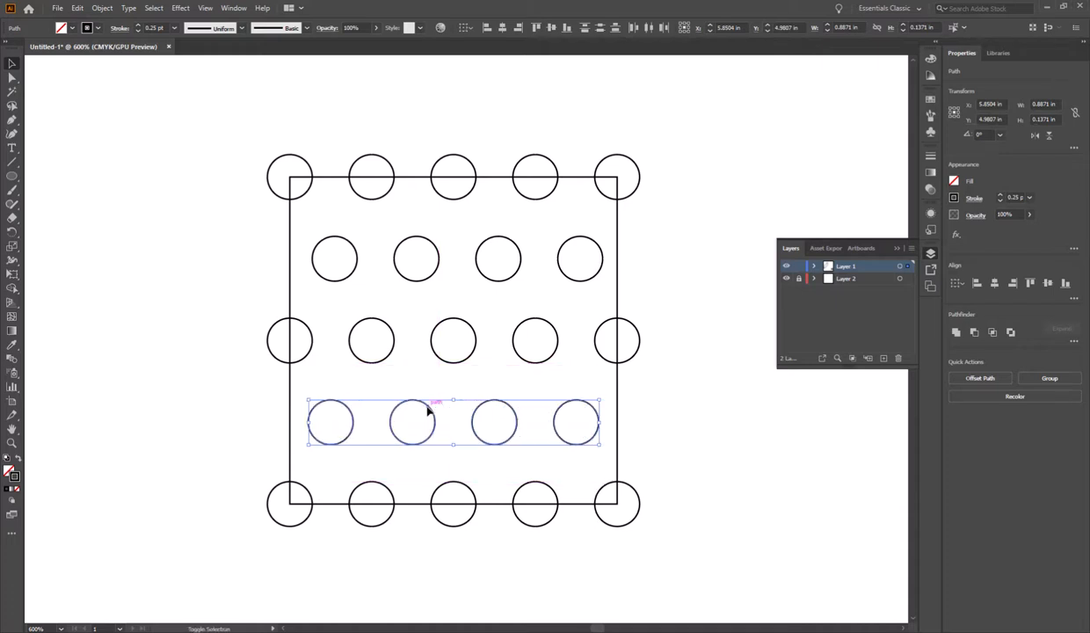
click(544, 343)
Move the second row slightly left to line its circles up with those in the fourth row.
click(350, 242)
drag(358, 250, 348, 255)
click(484, 226)
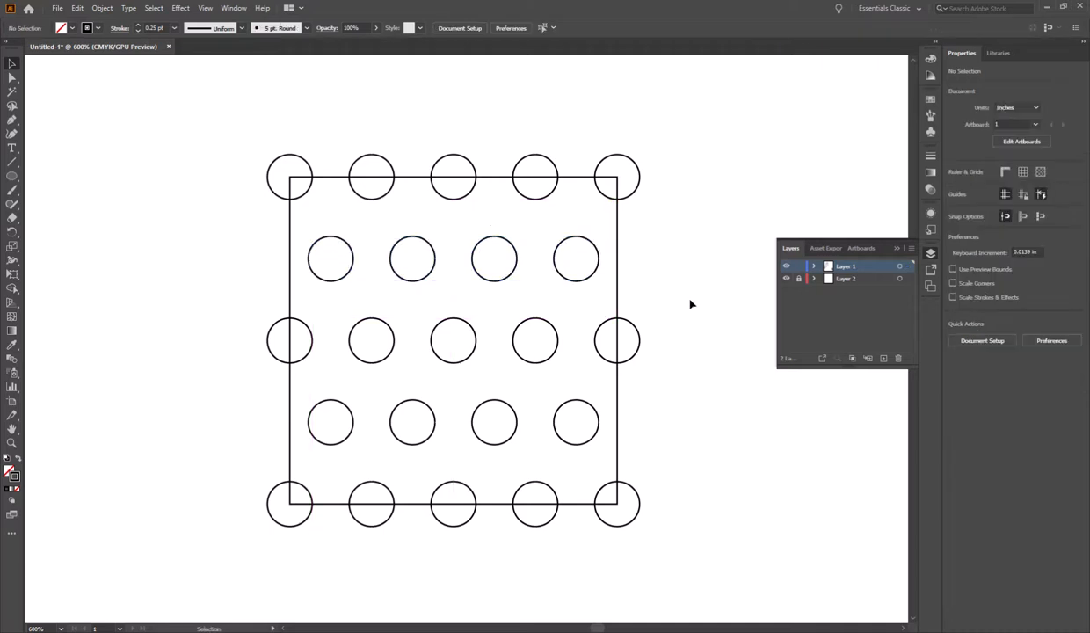
Swap the fill and stroke of all the circles to make them solid black with no outline.
drag(661, 536, 153, 160)
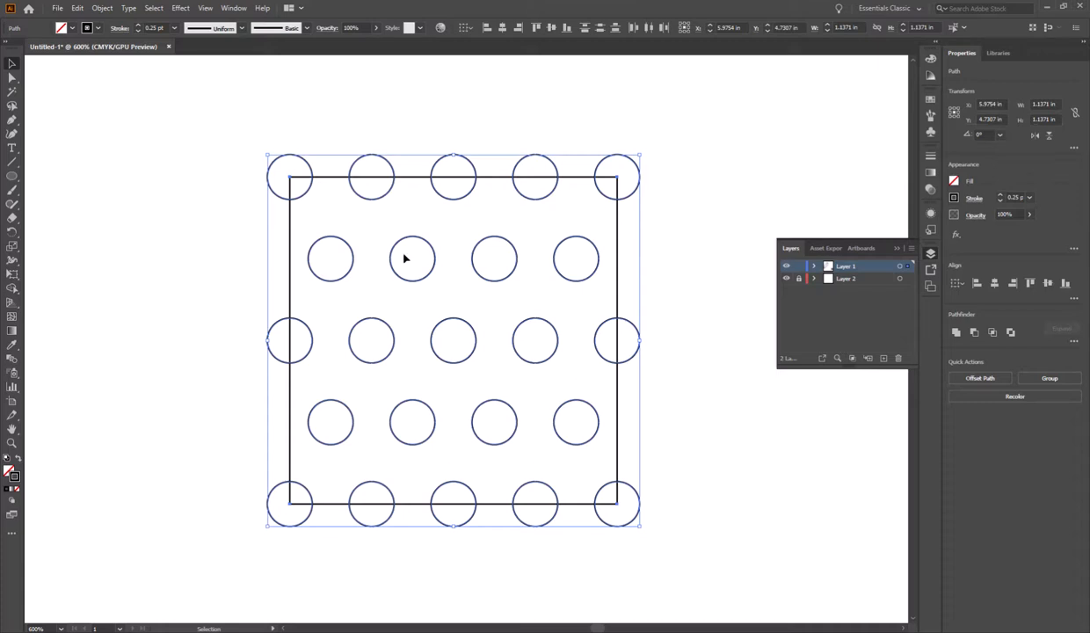
click(18, 459)
click(248, 291)
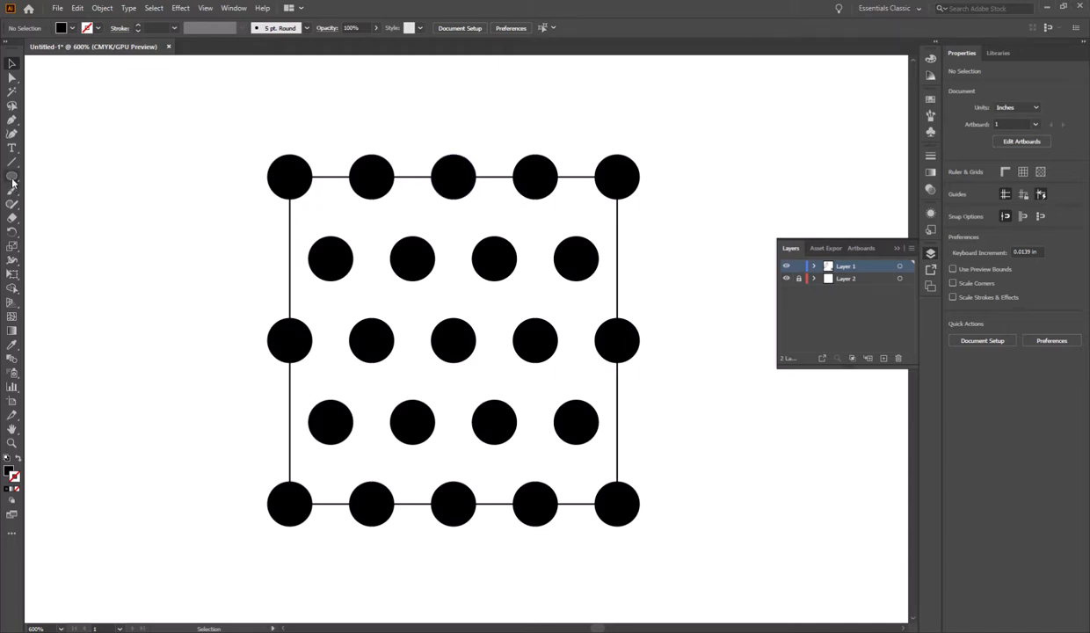
Group all the black circles, leaving the outlined square out of the group.
drag(180, 111, 723, 525)
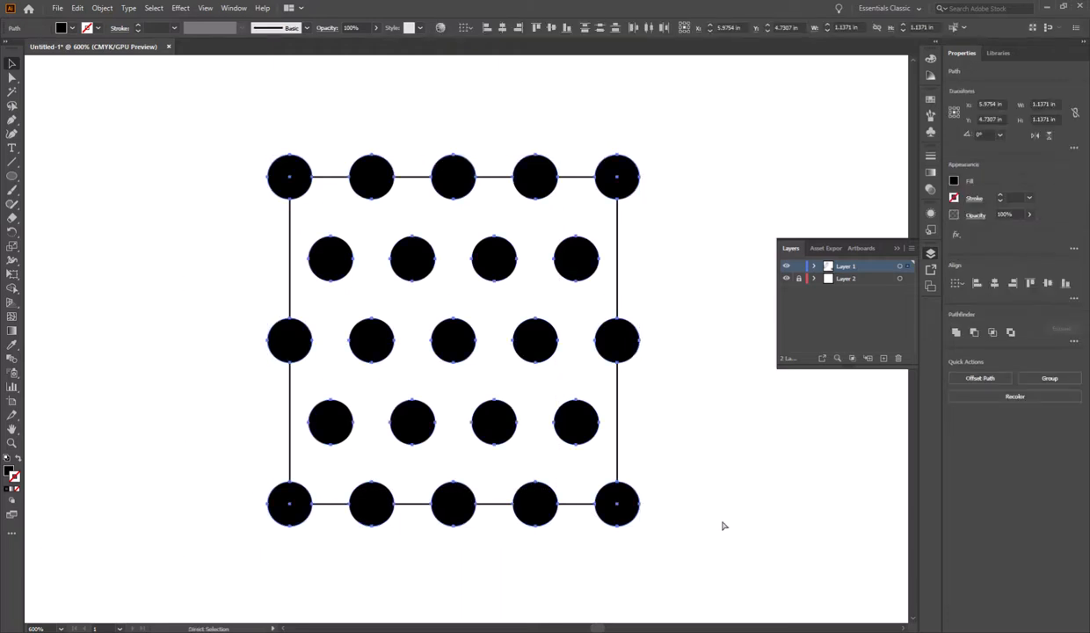
click(630, 204)
click(620, 182)
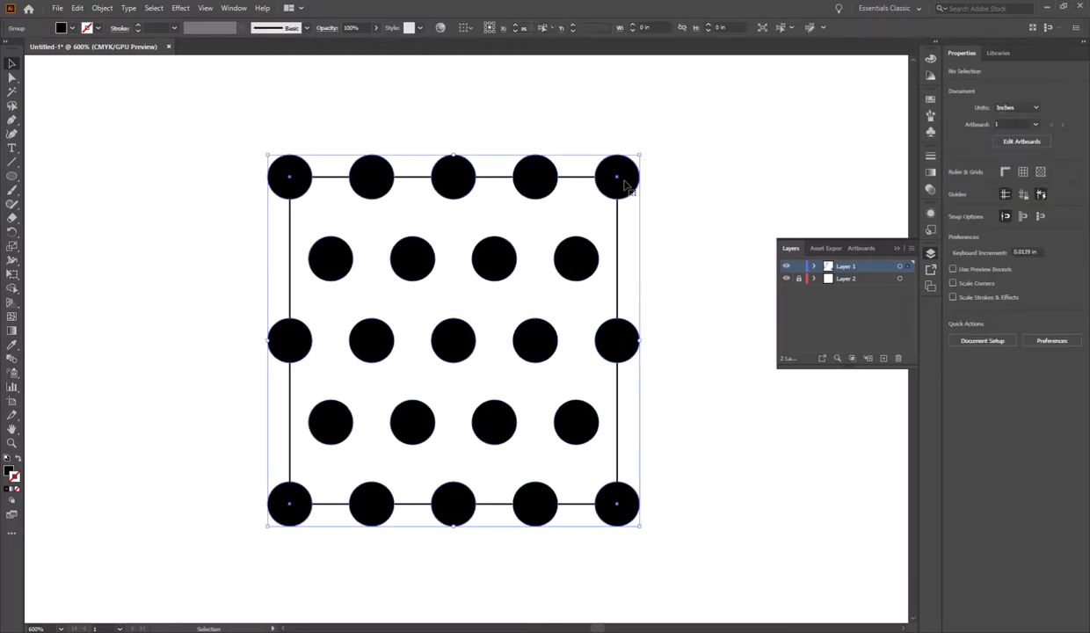
click(665, 135)
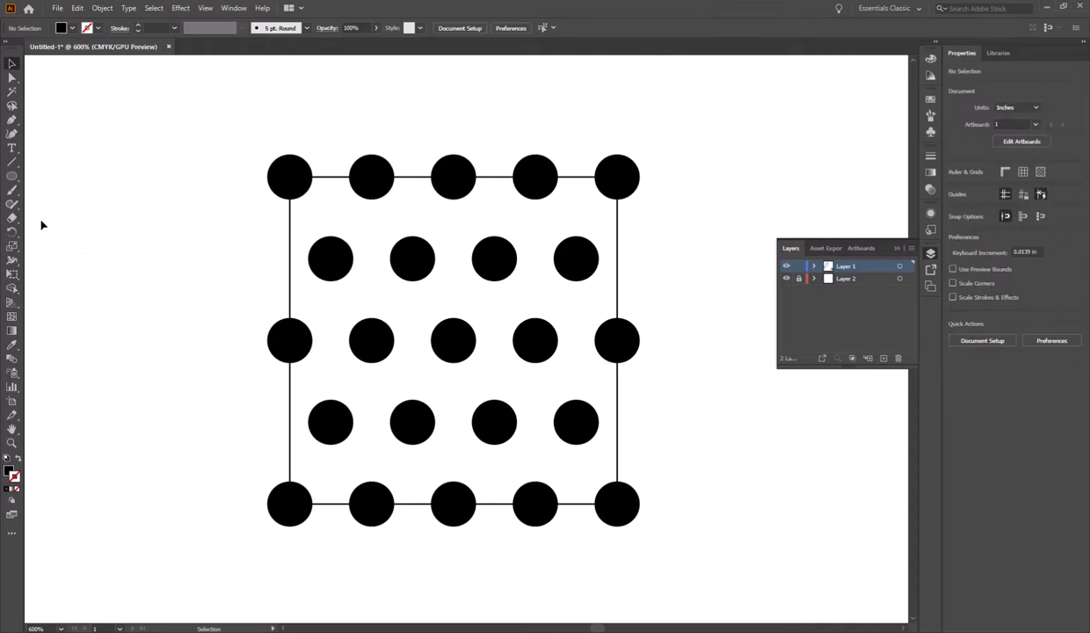
Create a 1 × 1 in rectangle and align it exactly over the outlined square, on top of the circles.
drag(12, 175, 62, 180)
click(286, 230)
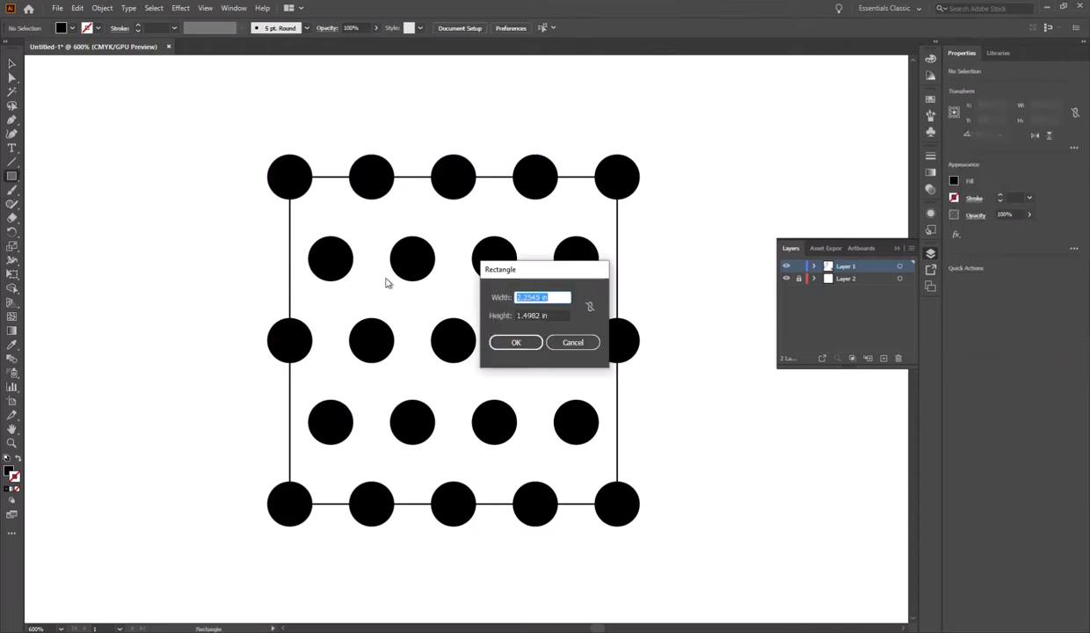
text(1)
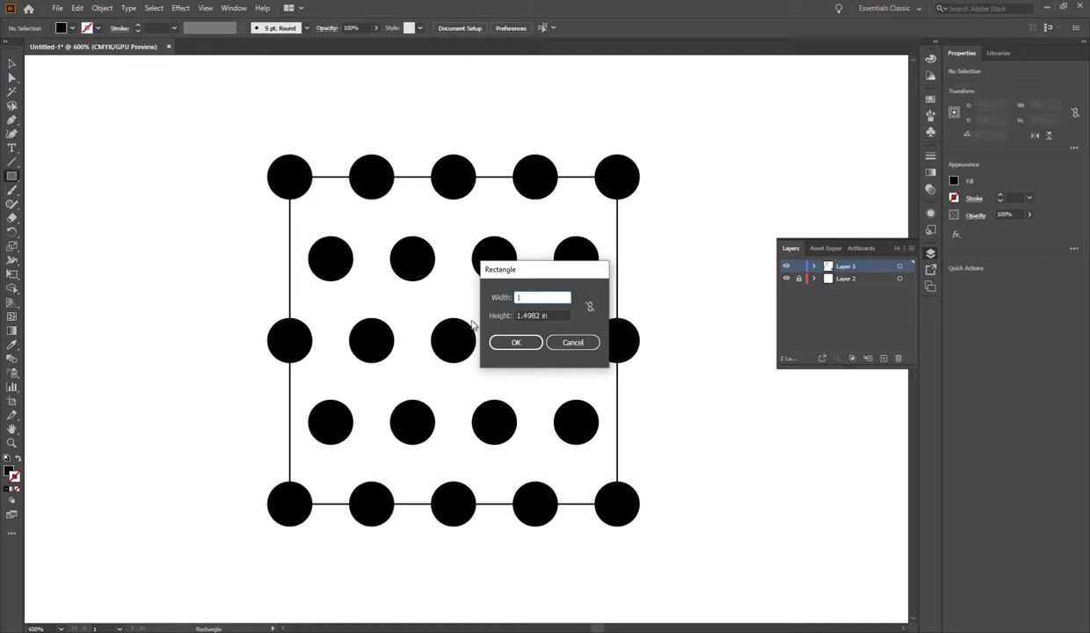
key(Tab)
text(1)
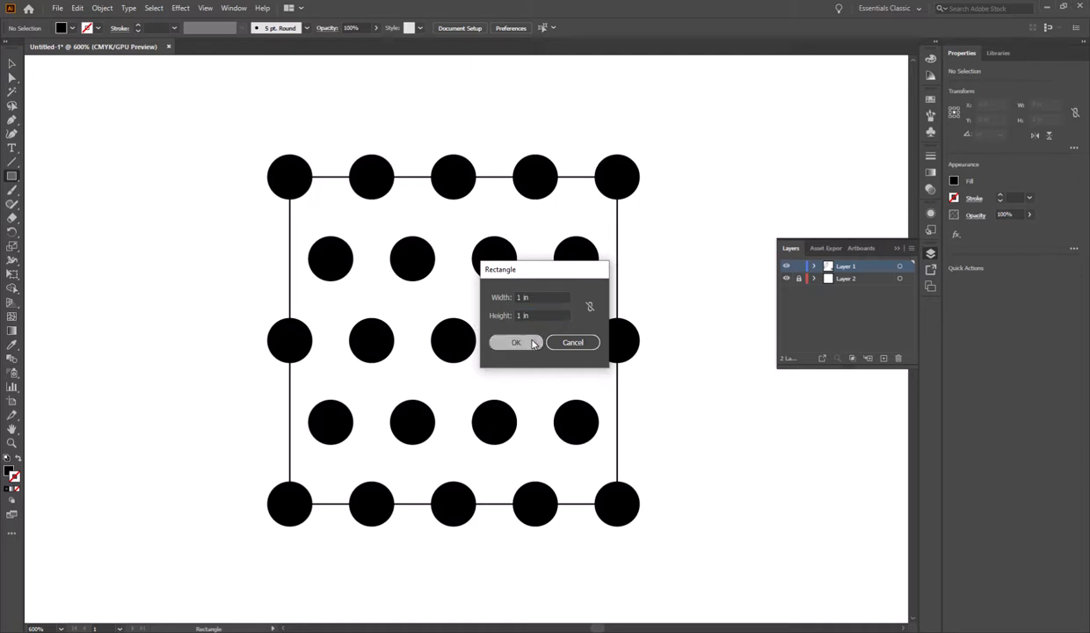
key(Return)
click(11, 63)
drag(345, 327, 477, 253)
click(655, 211)
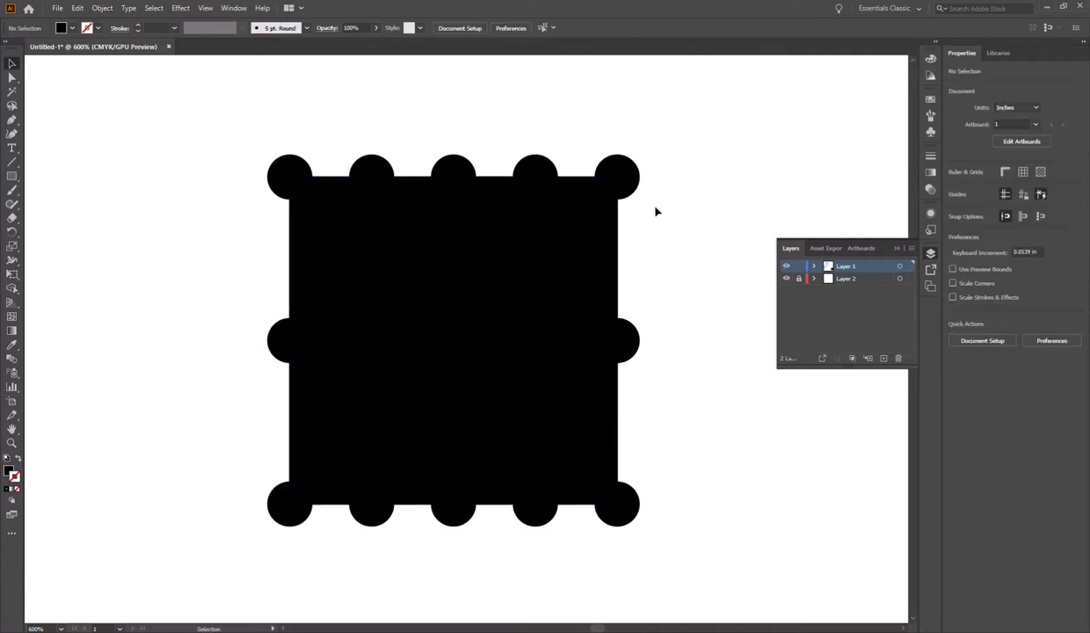
Make a clipping mask from the solid 1-inch square and the grouped circles.
drag(691, 285, 614, 277)
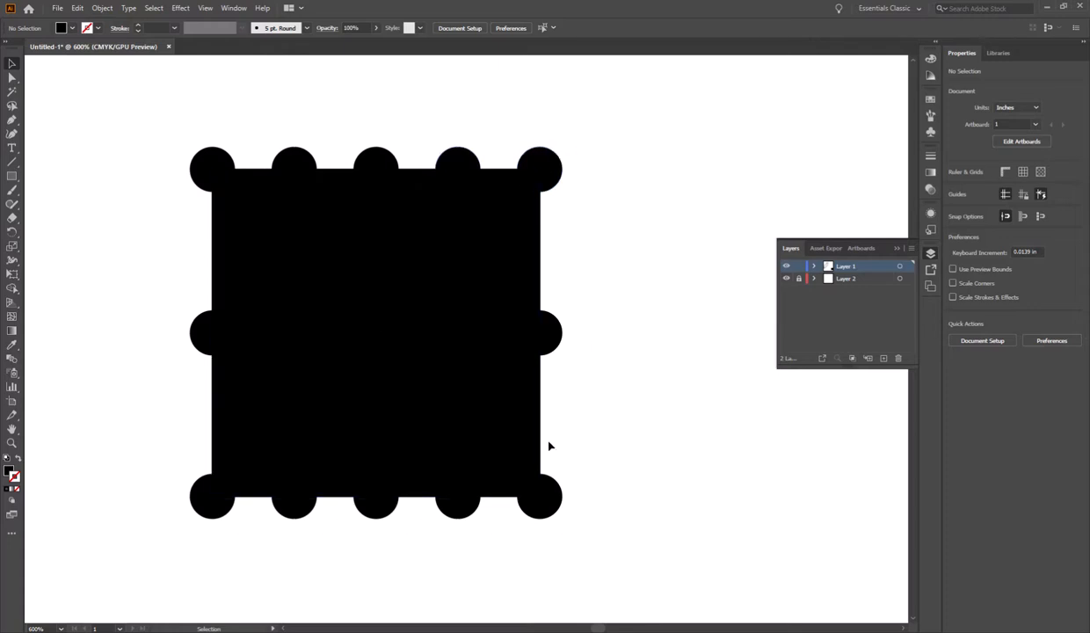
click(400, 246)
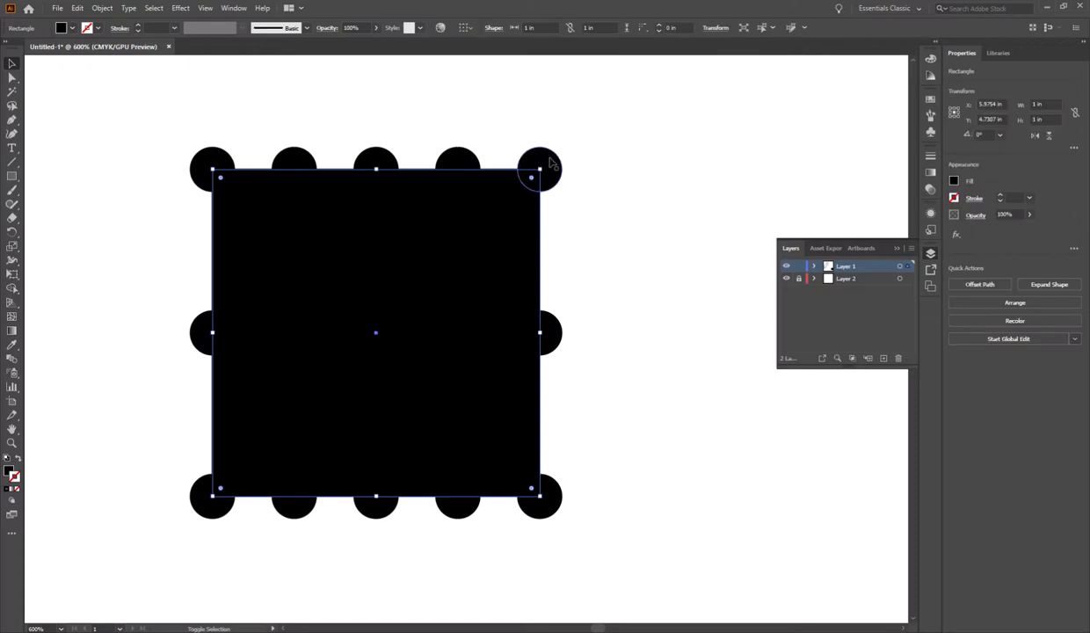
key(ctrl+a)
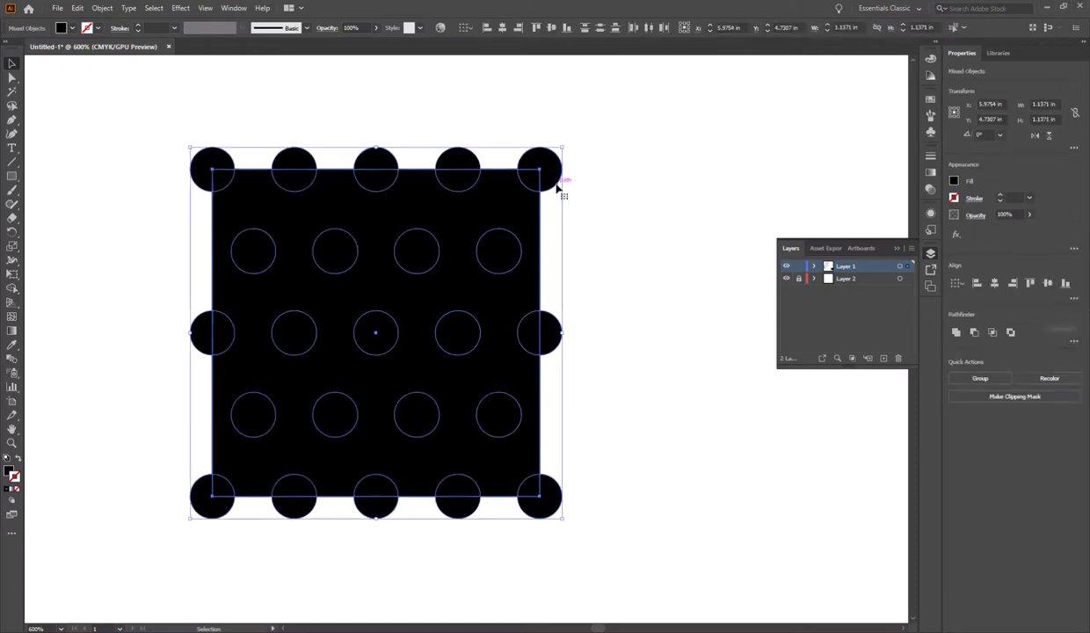
click(104, 9)
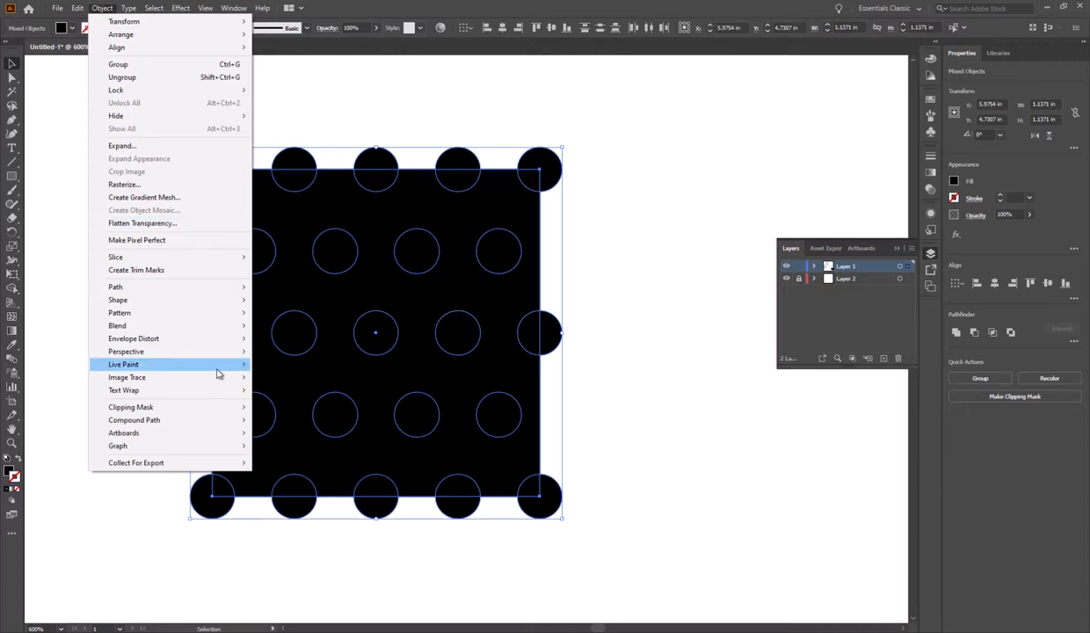
mouse_move(246, 406)
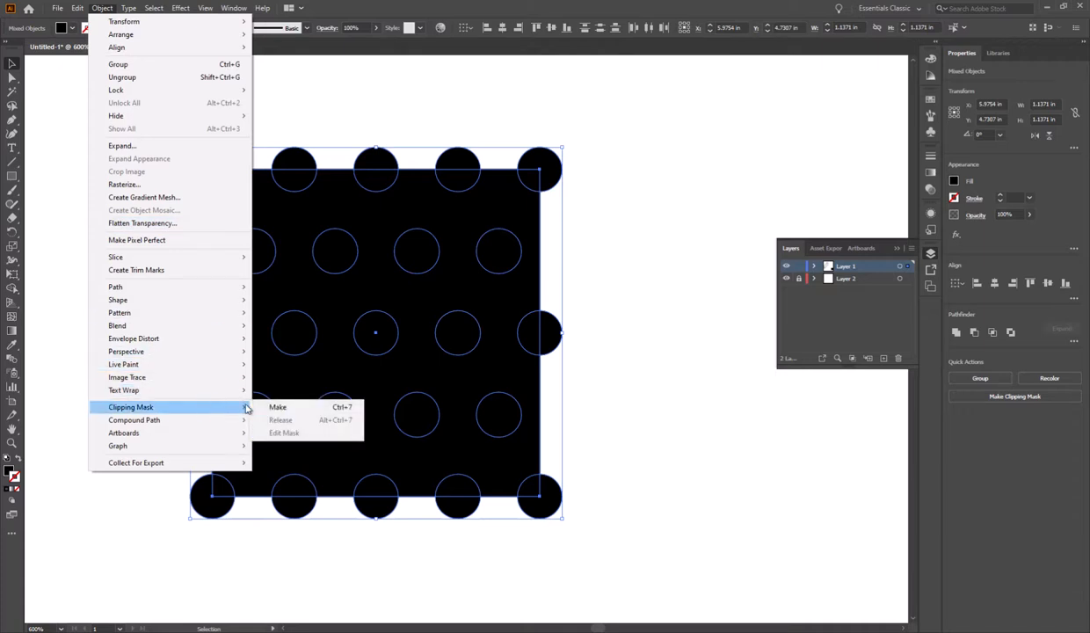
click(280, 406)
Move the clipped dot artwork to the right, clear of the outlined square.
drag(504, 253, 444, 302)
click(496, 168)
click(487, 234)
click(498, 209)
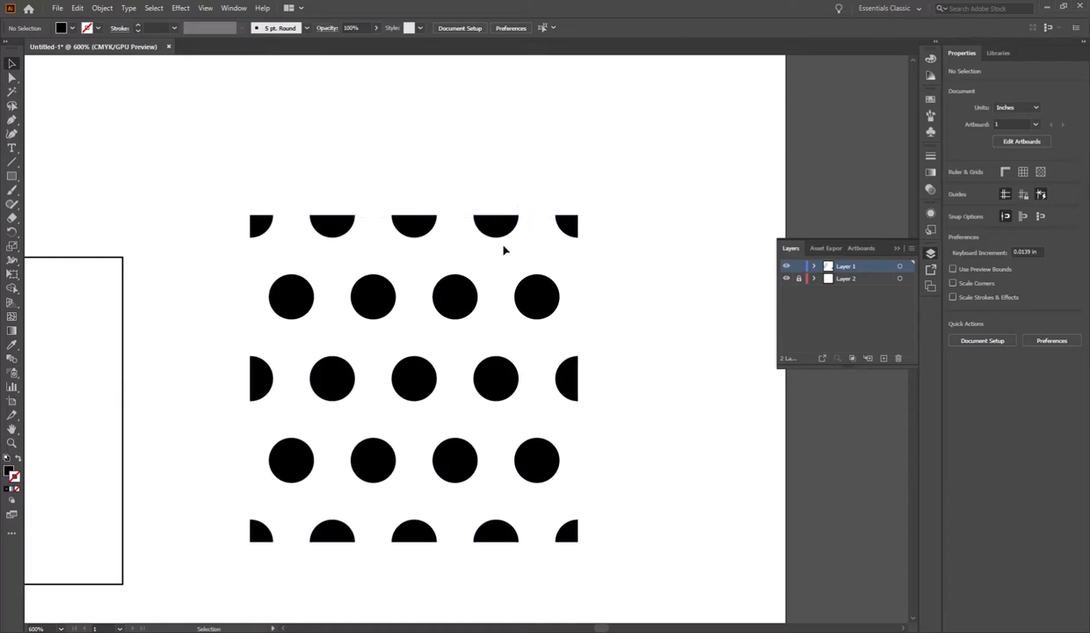
Trim the clipped dot artwork to its square boundary with the Pathfinder Crop operation.
click(500, 231)
click(234, 8)
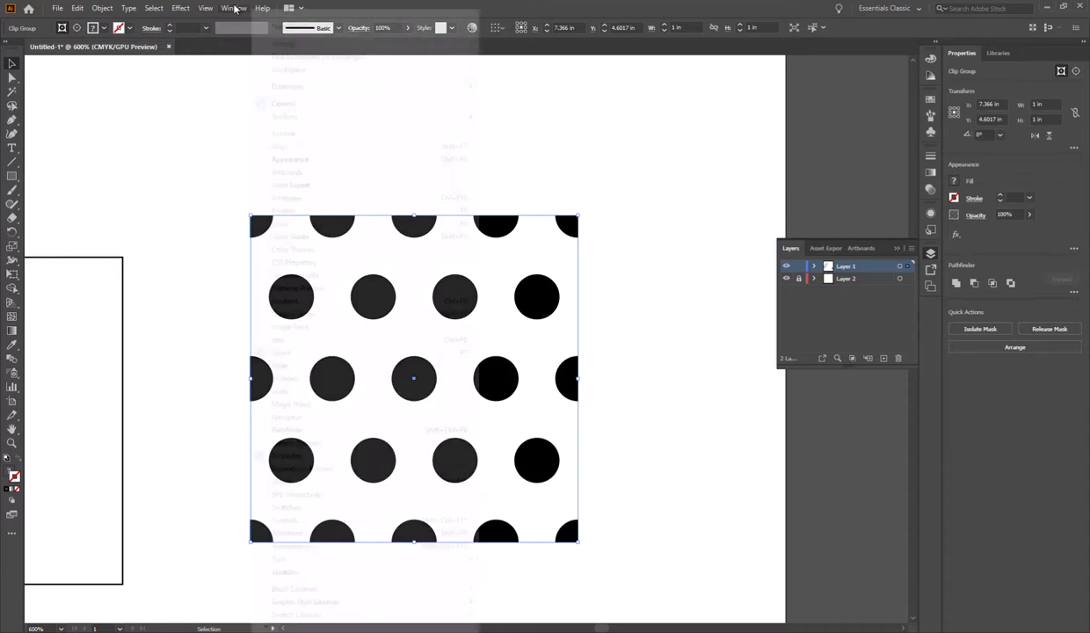
click(348, 430)
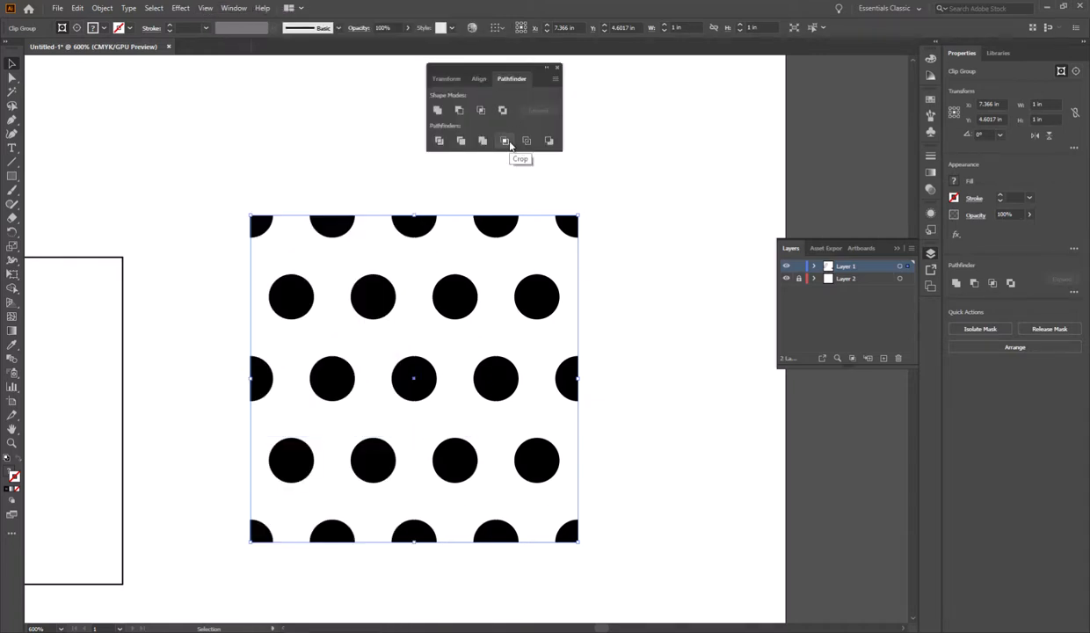
click(506, 143)
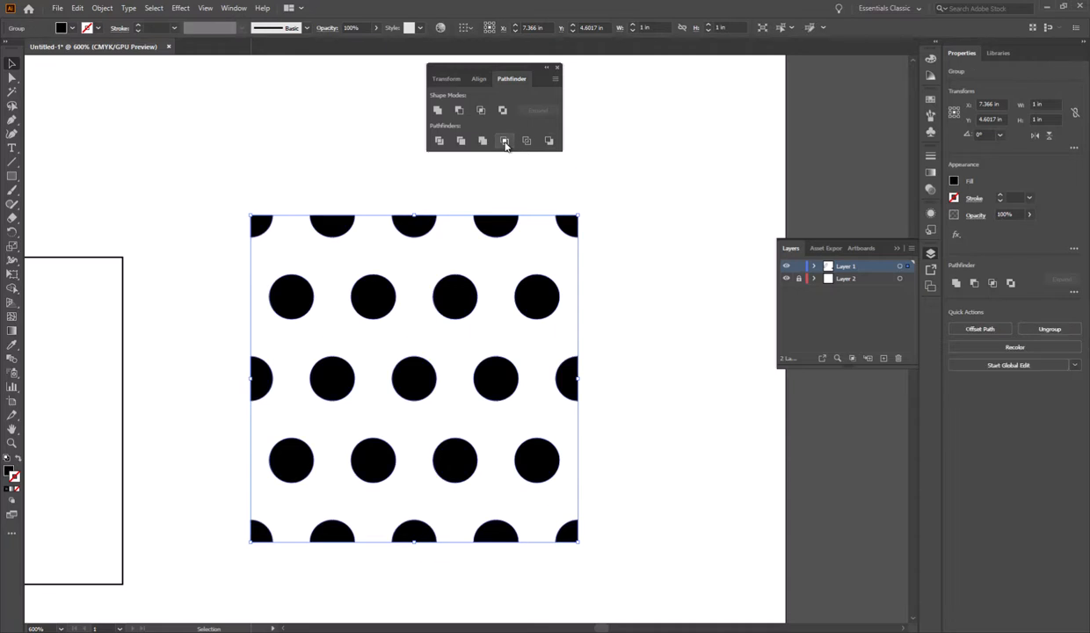
click(538, 192)
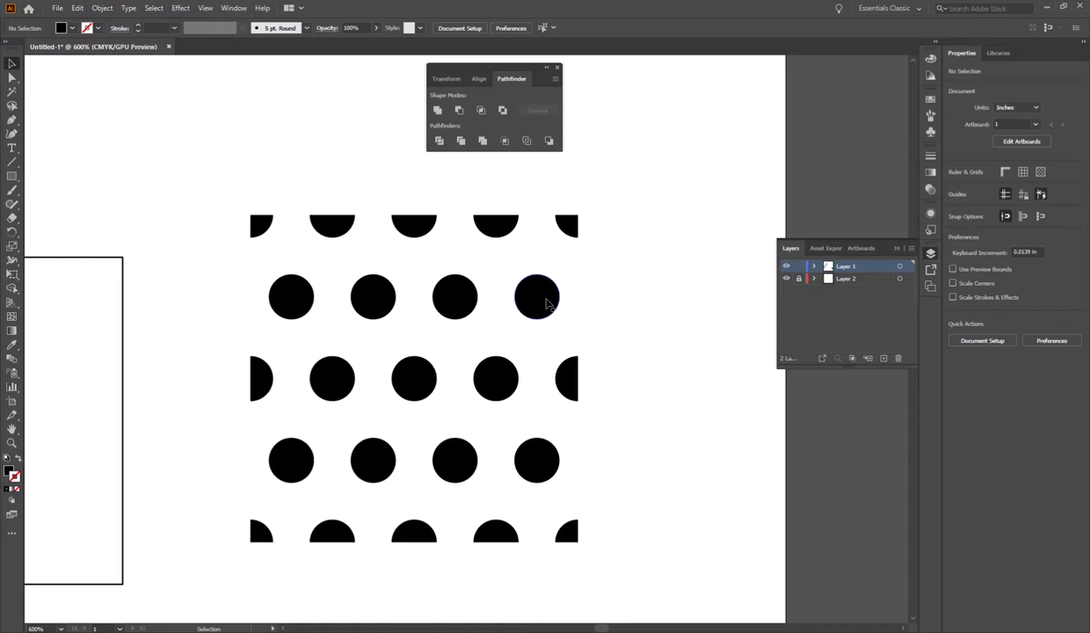
Add the cropped dot tile to the swatches as a pattern swatch.
click(545, 303)
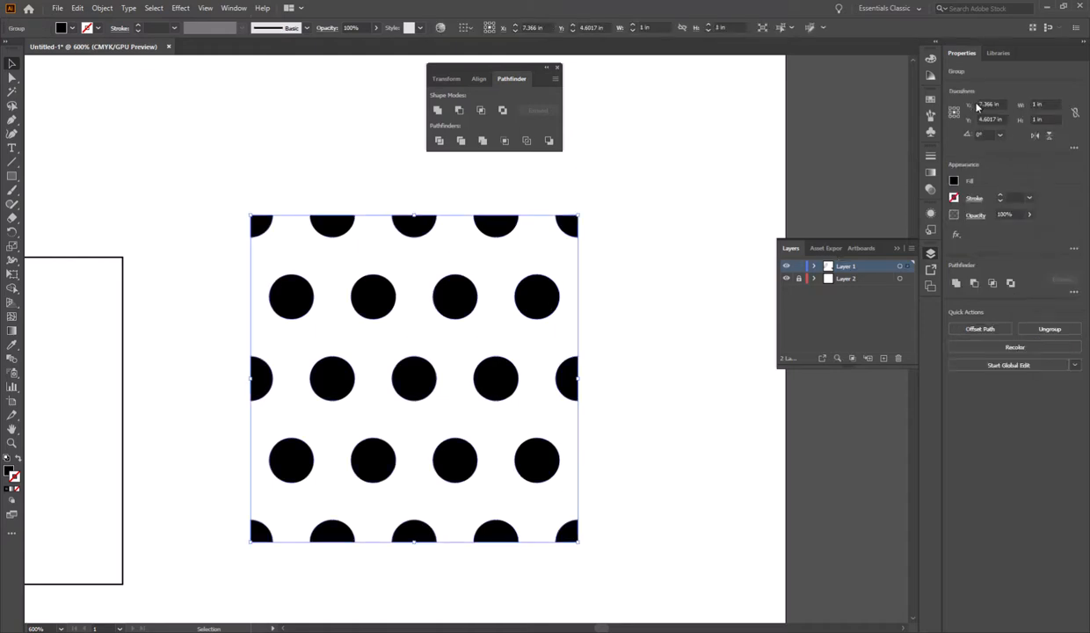
click(930, 101)
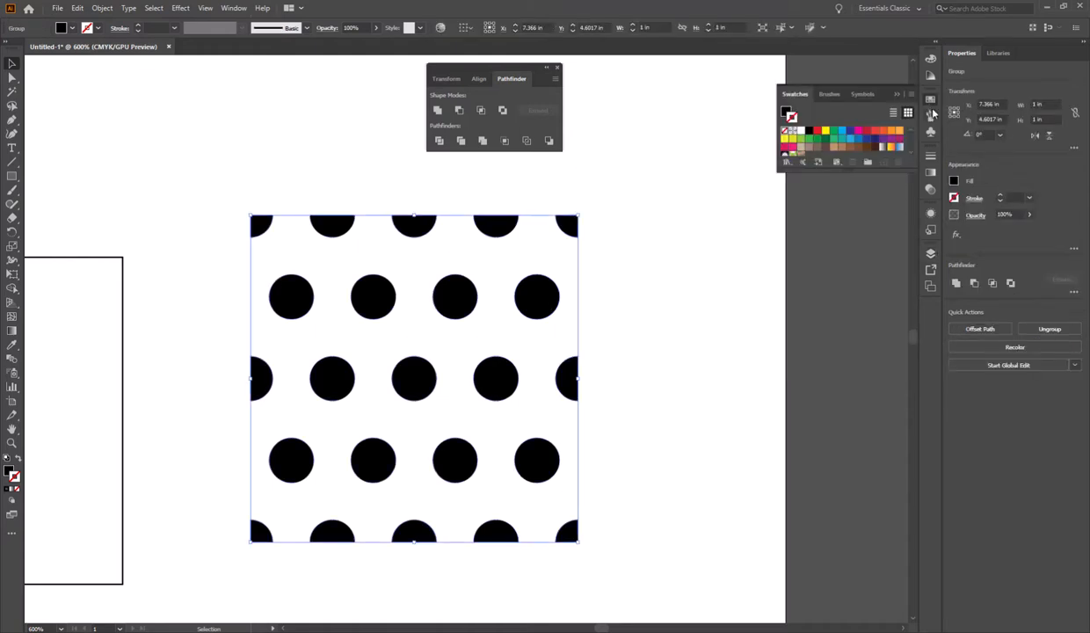
drag(861, 172, 857, 287)
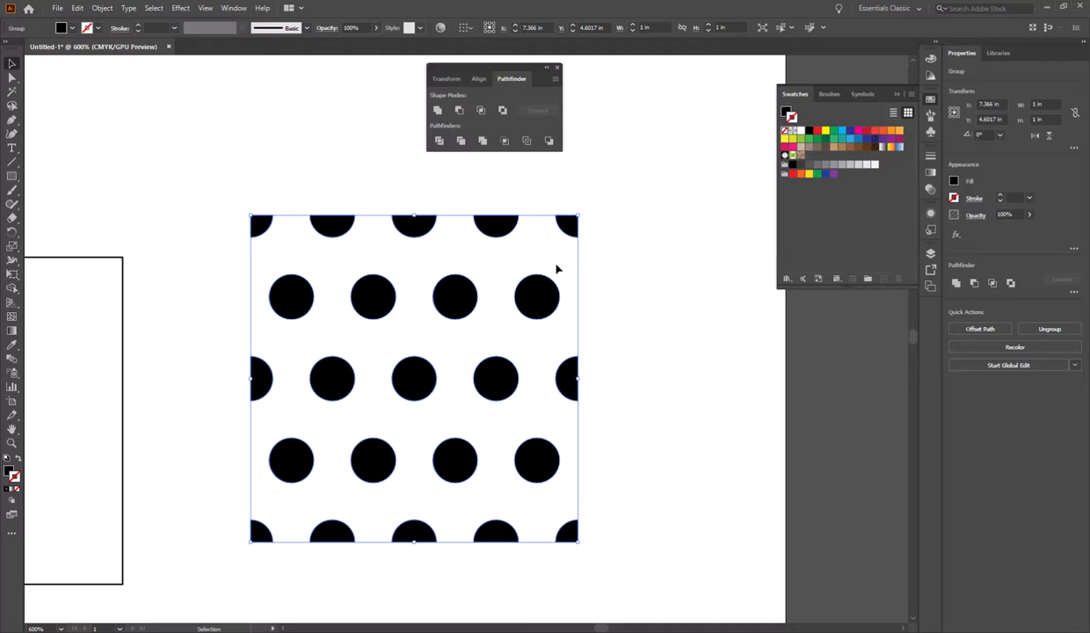
drag(528, 288, 812, 161)
click(689, 179)
Draw an outlined rectangle about 6.38 × 3.31 in below the dot tile and centre it horizontally on the artboard.
scroll(567, 270, down, 5)
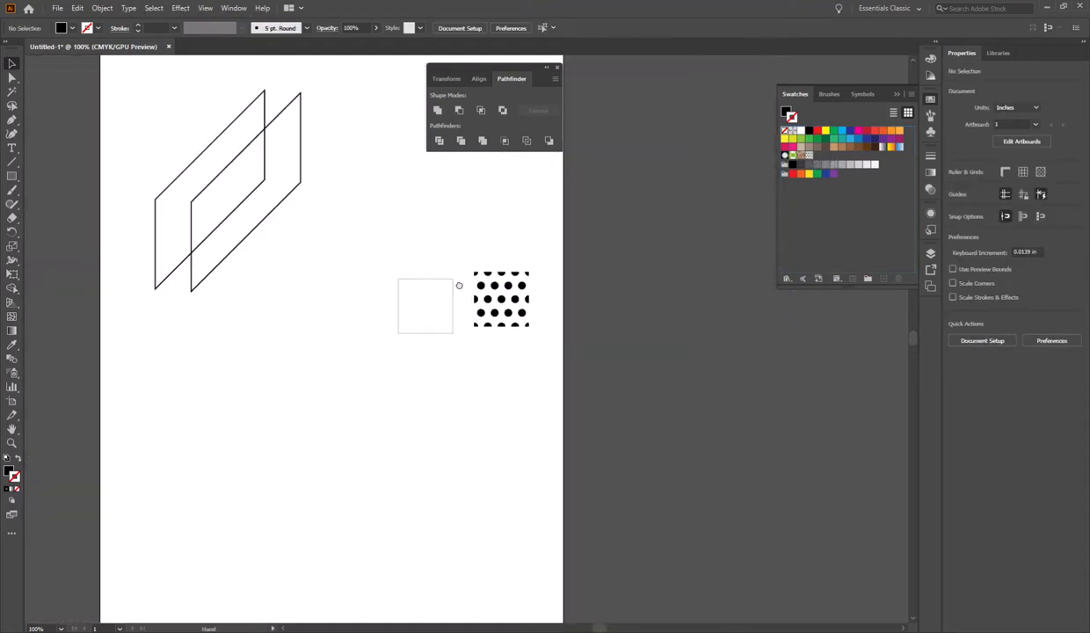
drag(457, 285, 462, 383)
click(269, 263)
click(194, 169)
key(m)
drag(214, 432, 564, 613)
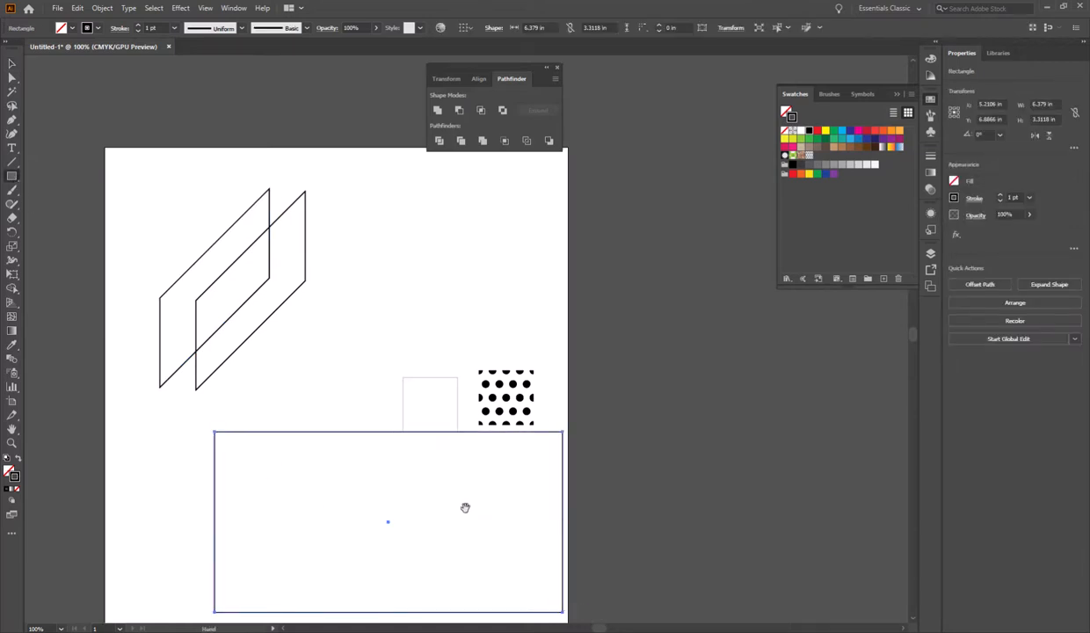
drag(470, 508, 521, 404)
click(12, 64)
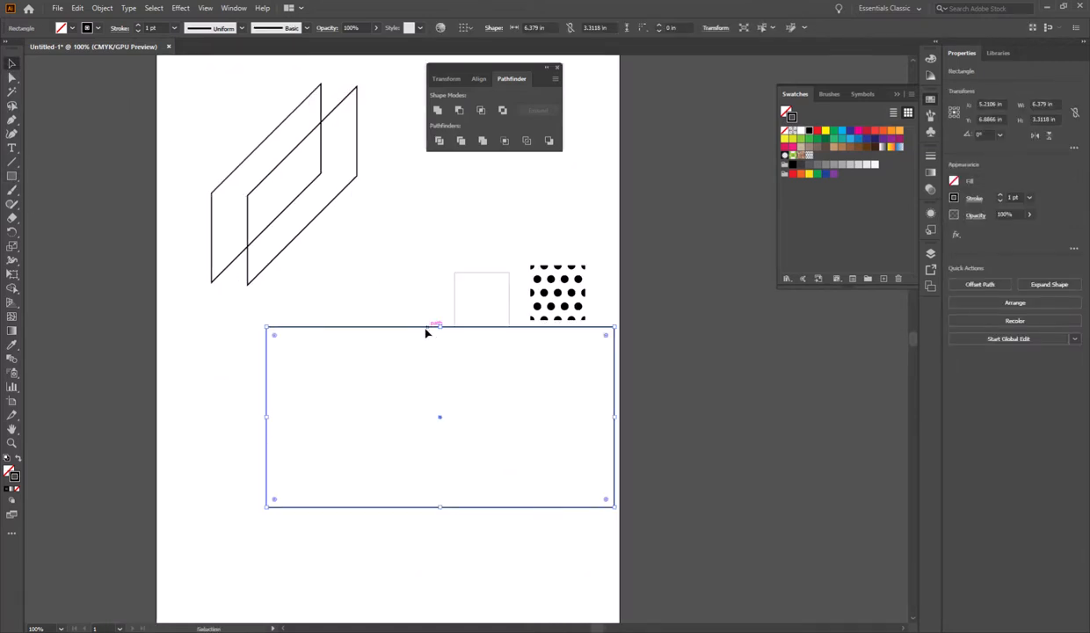
drag(426, 332, 373, 358)
Fill the large rectangle with the new dot pattern swatch and check how the tile repeats.
click(9, 471)
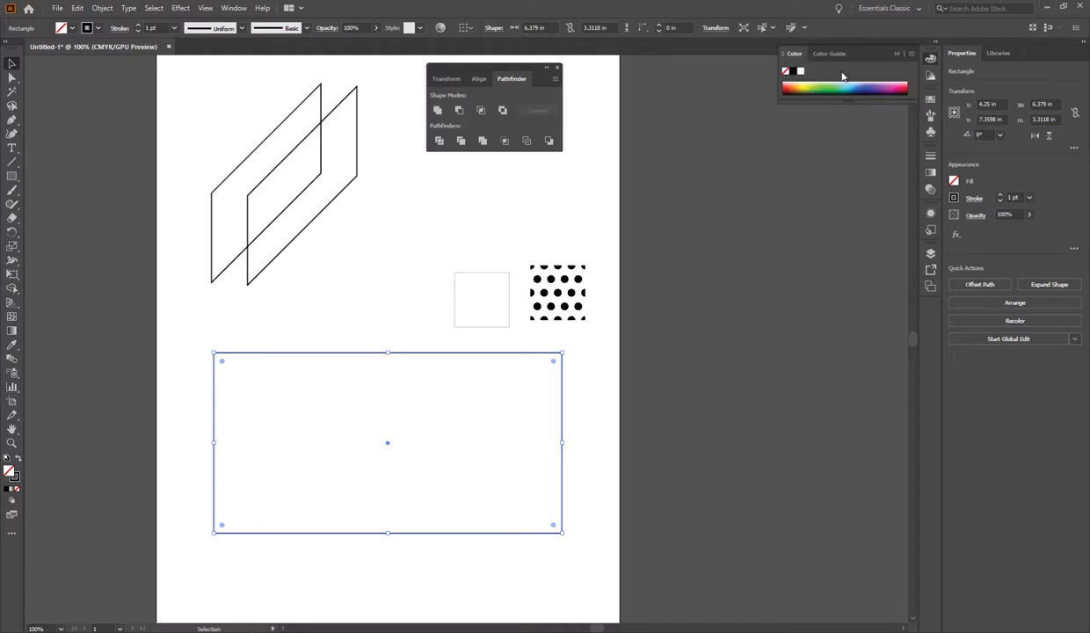
click(930, 99)
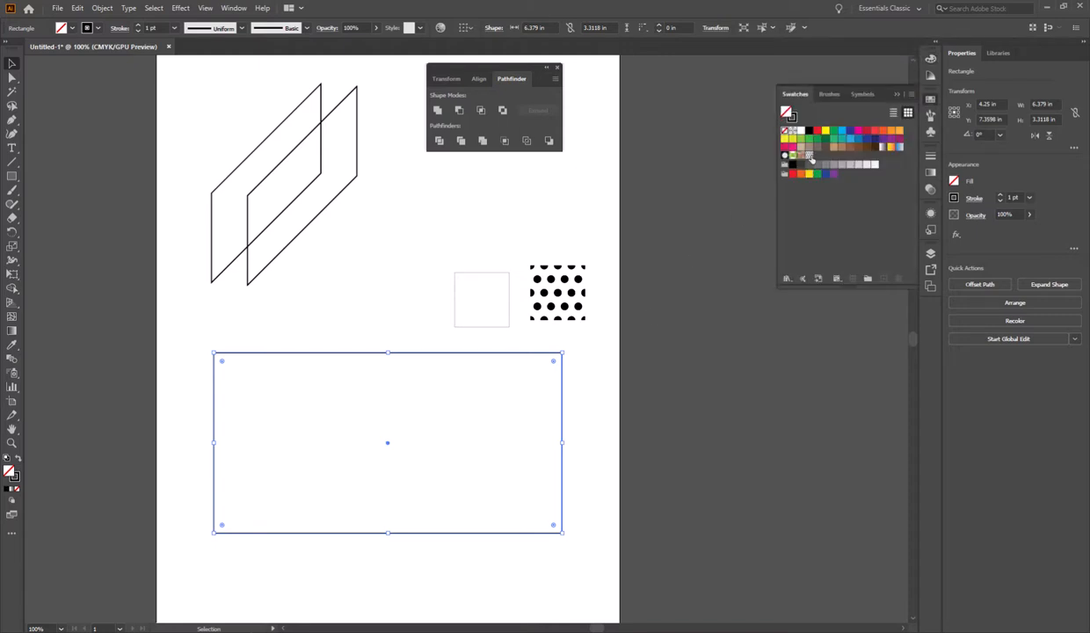
click(809, 157)
scroll(407, 467, up, 2)
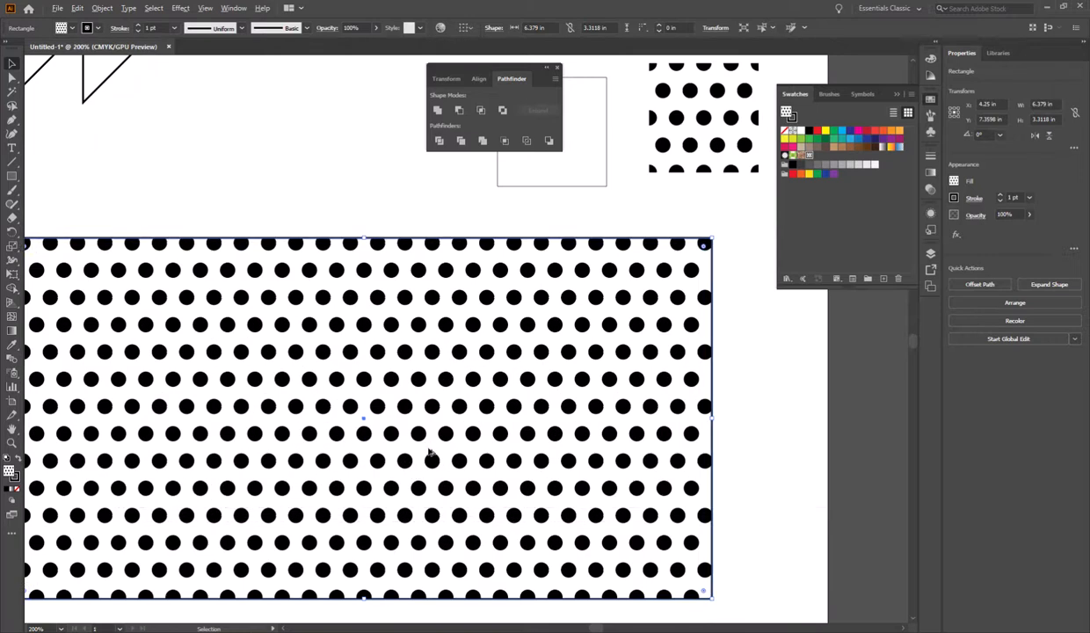
scroll(644, 279, down, 2)
click(675, 242)
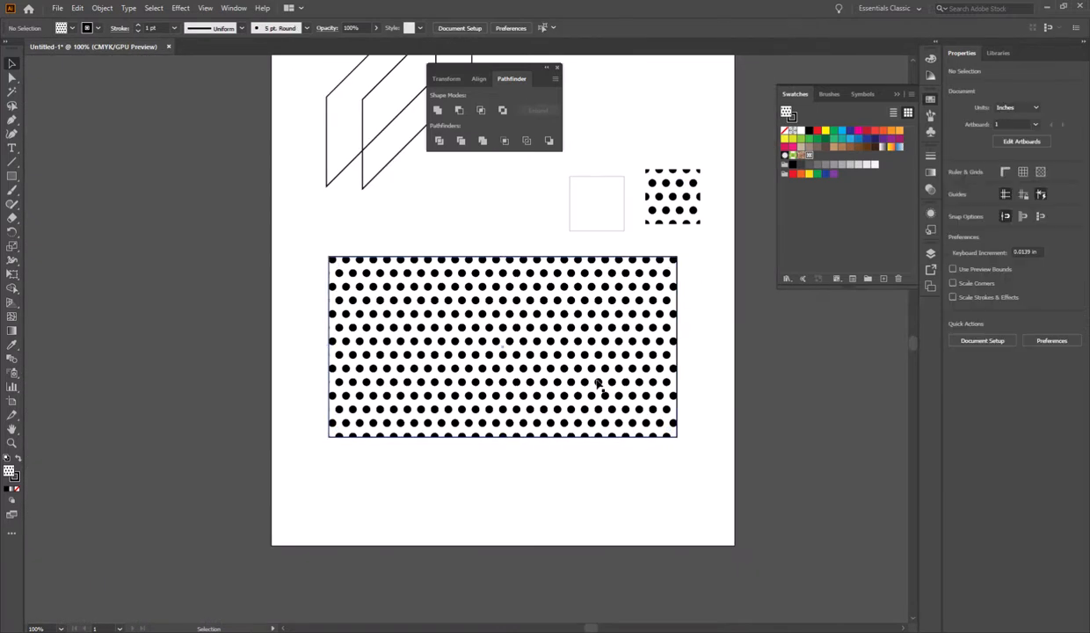
Scale the rectangle's dot pattern uniformly to 50%, transforming only the pattern and not the object.
scroll(595, 299, up, 1)
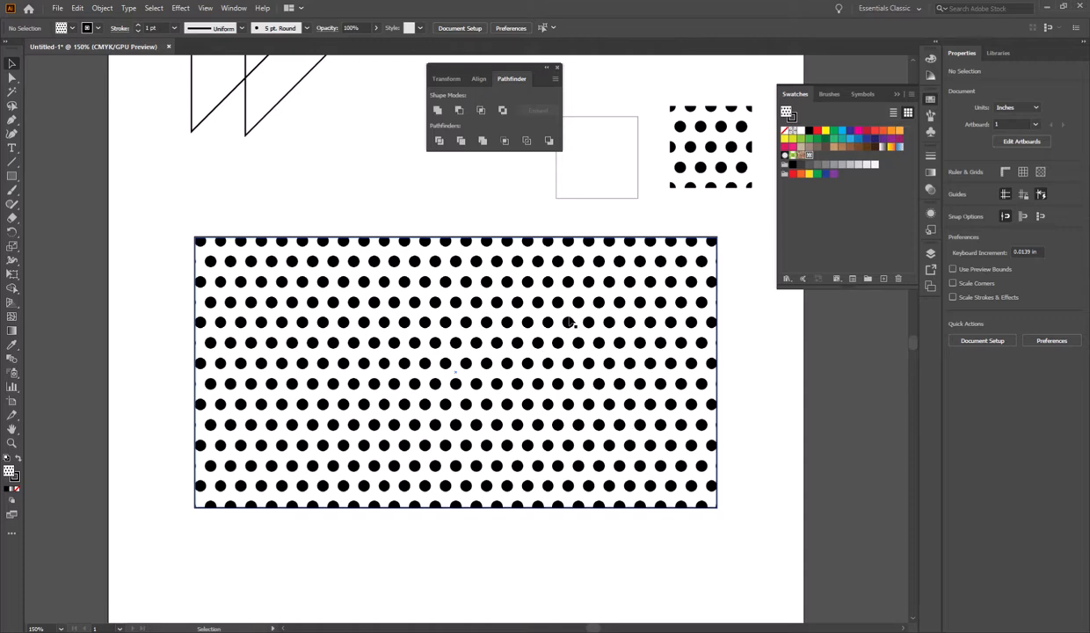
click(566, 324)
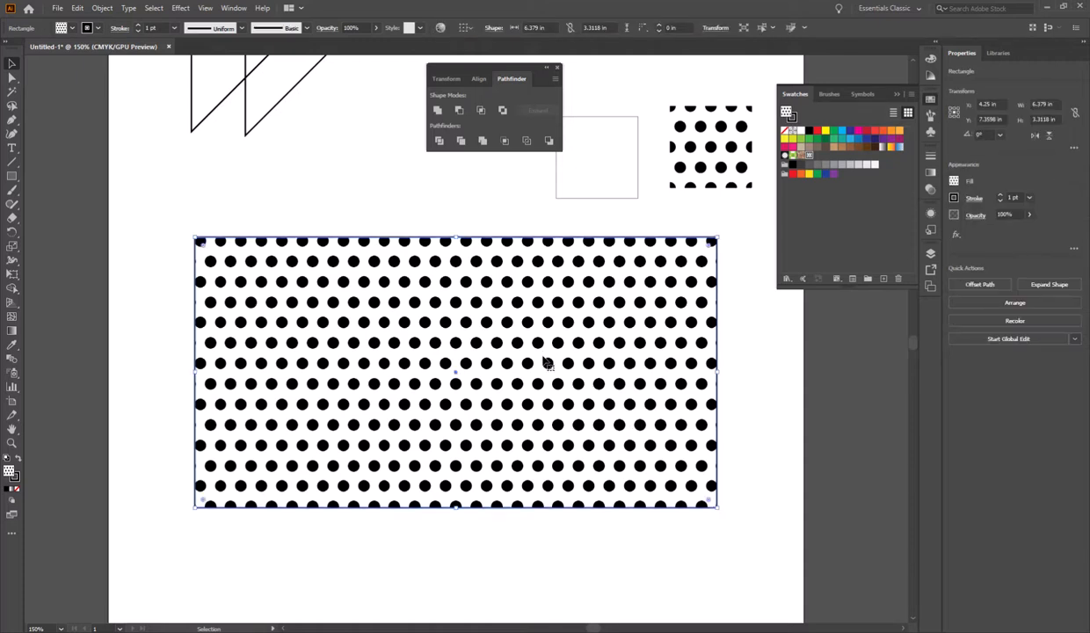
right_click(542, 356)
mouse_move(648, 539)
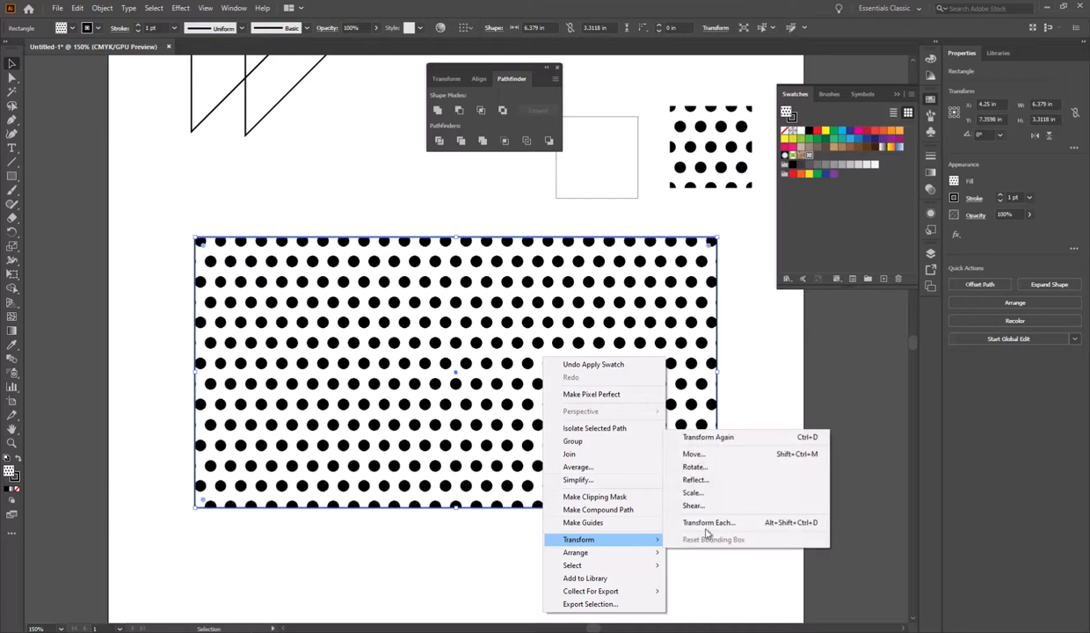
click(728, 499)
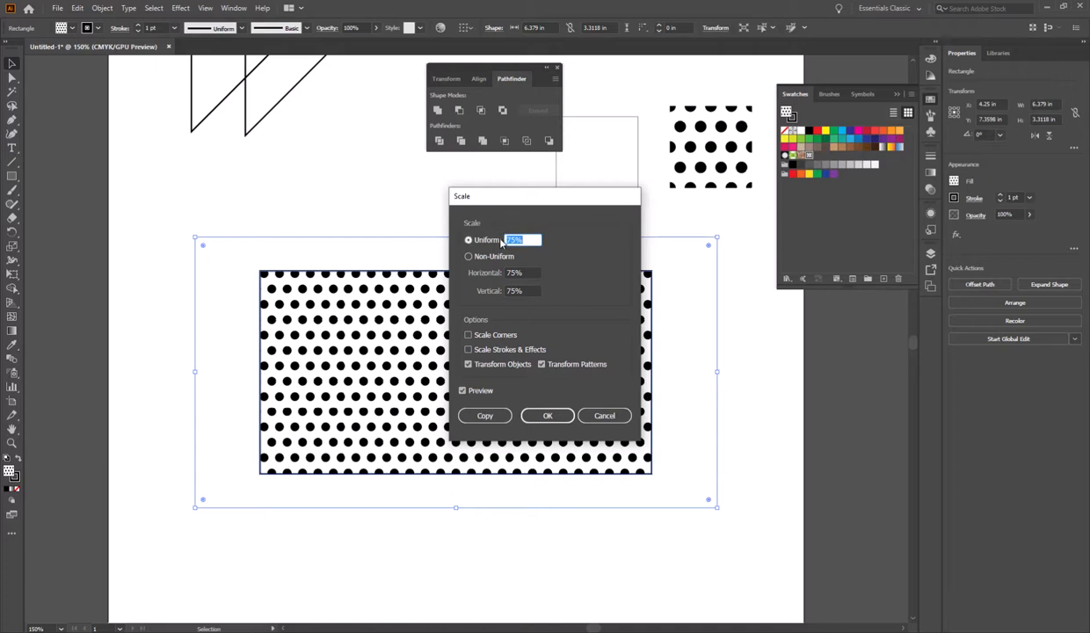
text(50)
click(508, 366)
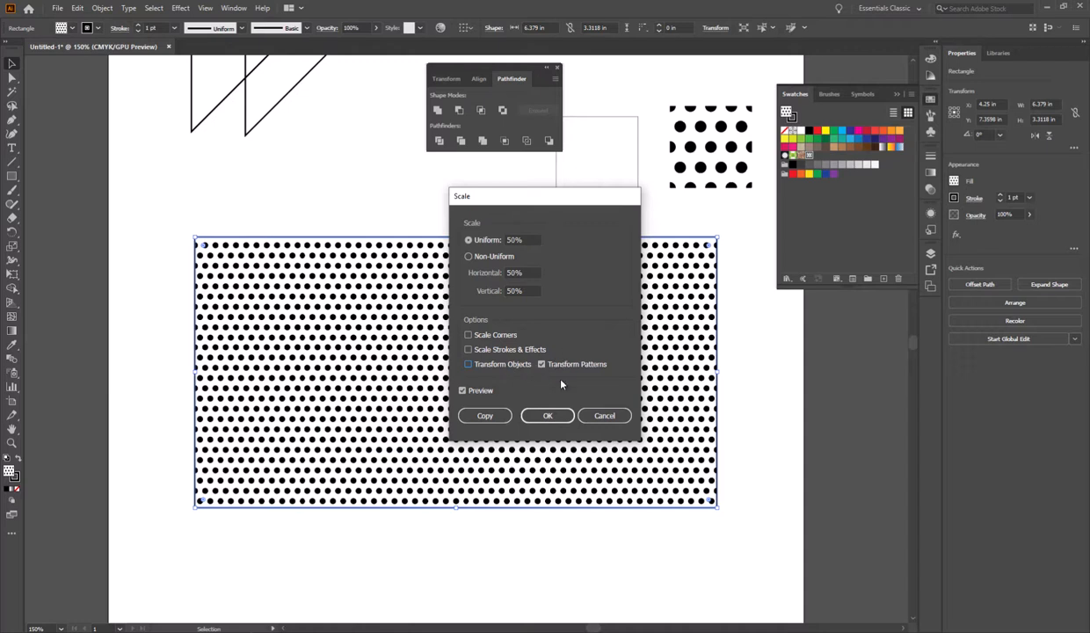
click(545, 417)
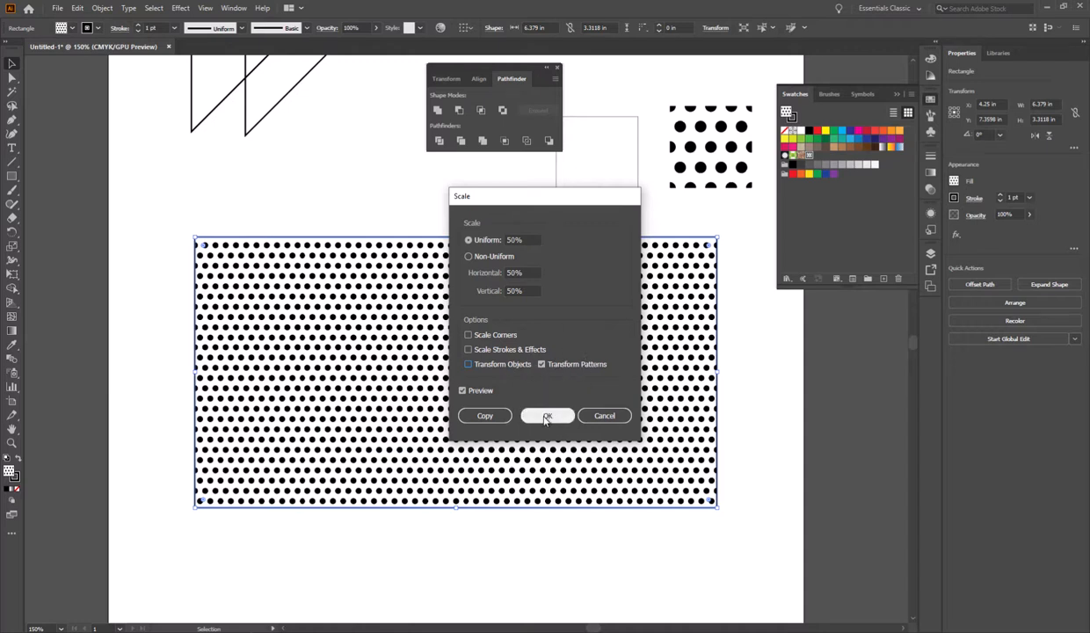
Preview the rectangle's dot pattern at a uniform 25% scale and cancel the scaling.
drag(535, 240, 482, 241)
text(25)
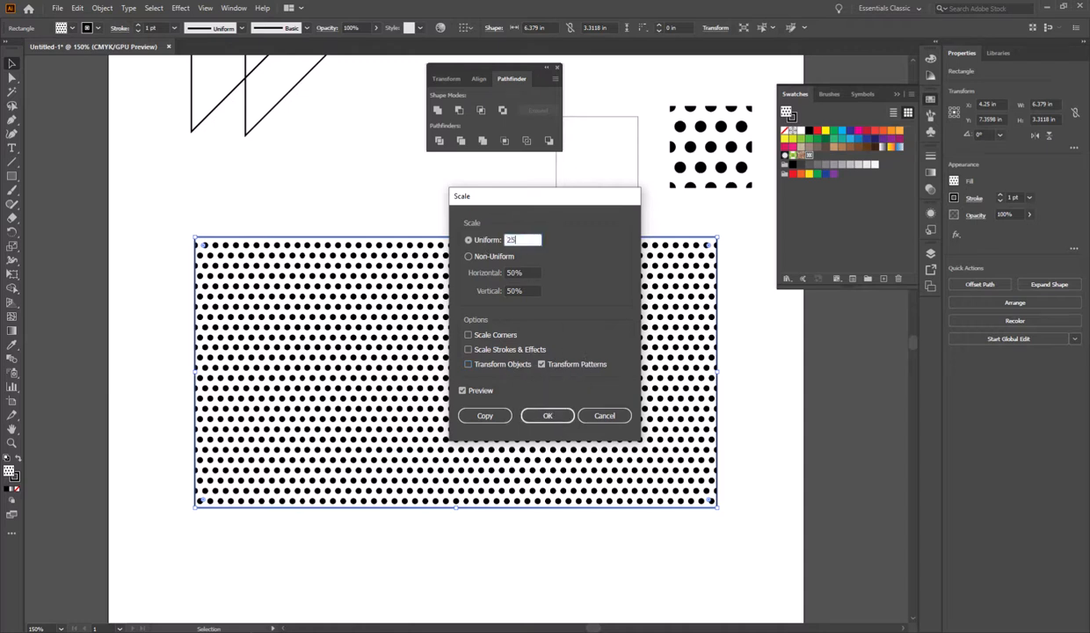
click(531, 272)
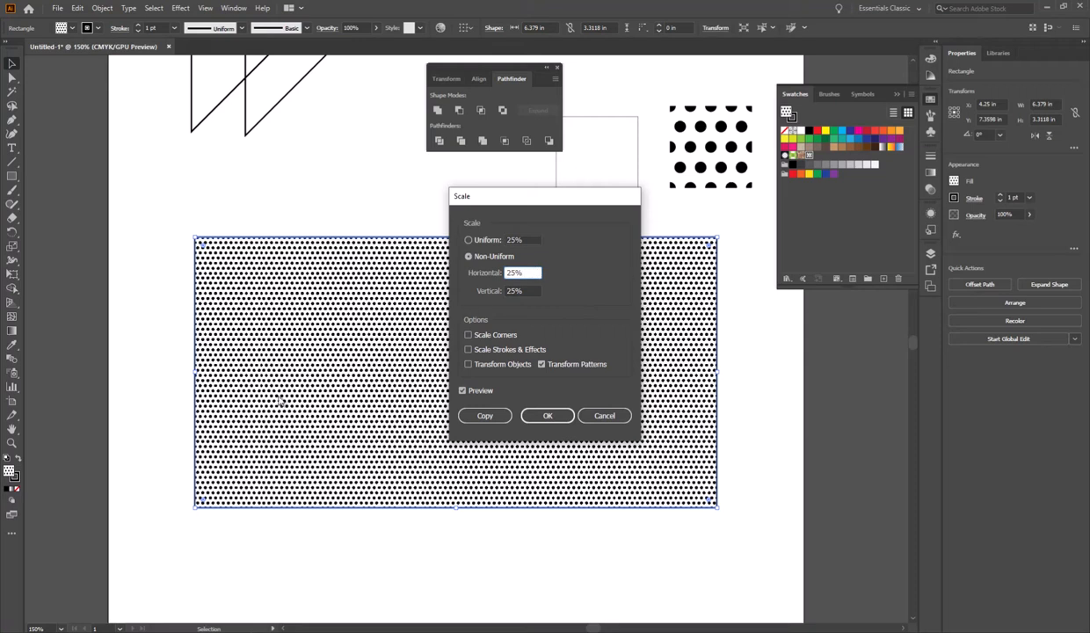
click(603, 415)
click(462, 211)
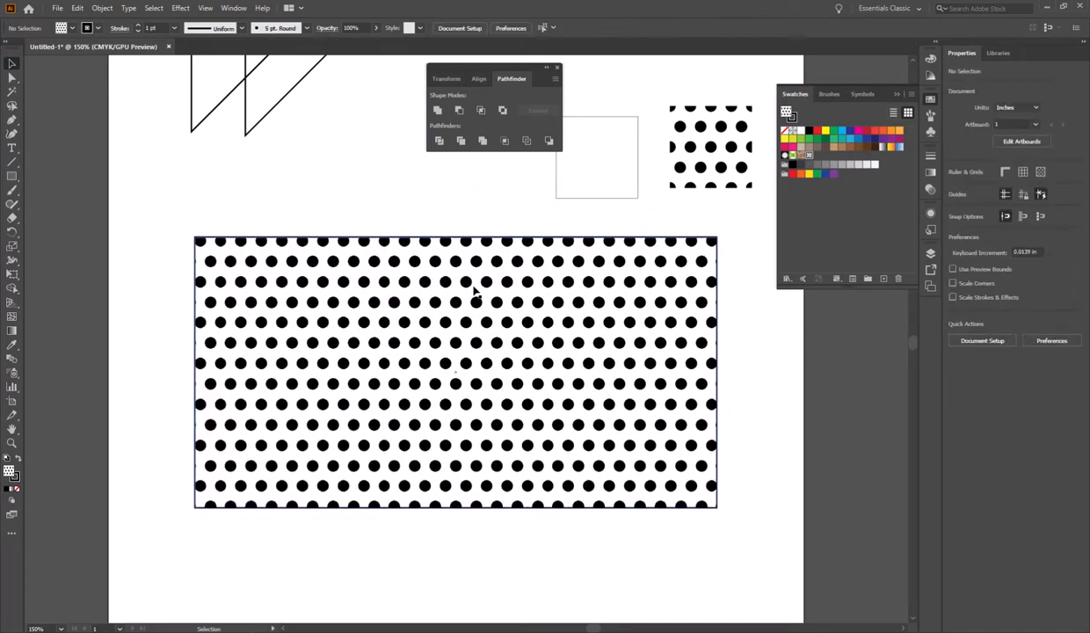
Set the pattern-filled rectangle's opacity to 50% and deselect it.
drag(362, 27, 280, 11)
text(50)
key(Return)
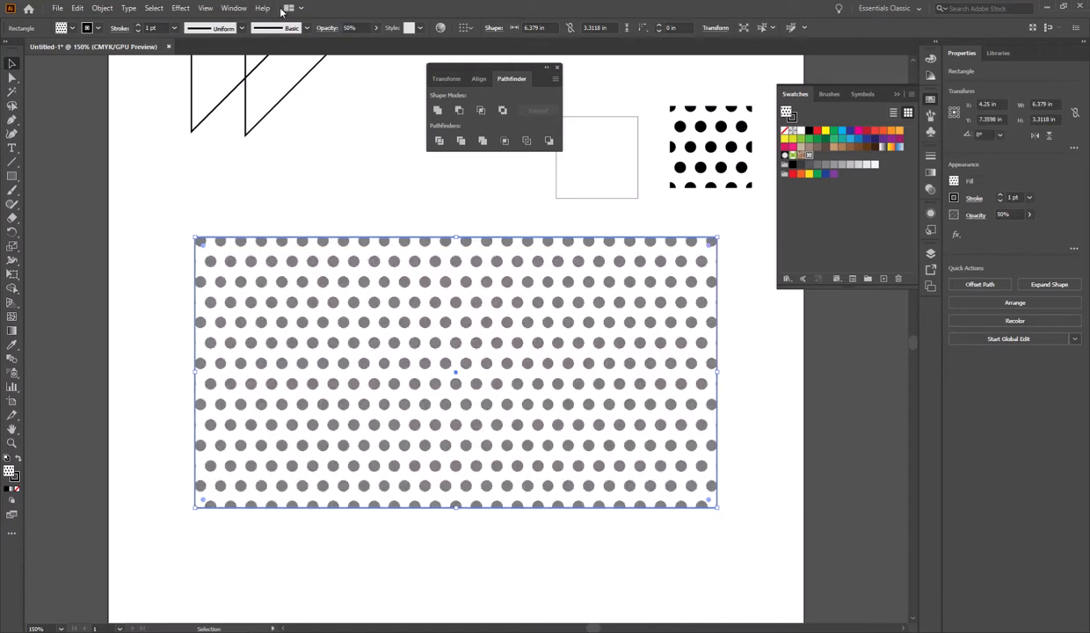
click(332, 134)
Delete the pattern-filled rectangle and the dot tile from the artboard.
key(ctrl+minus)
key(ctrl+minus)
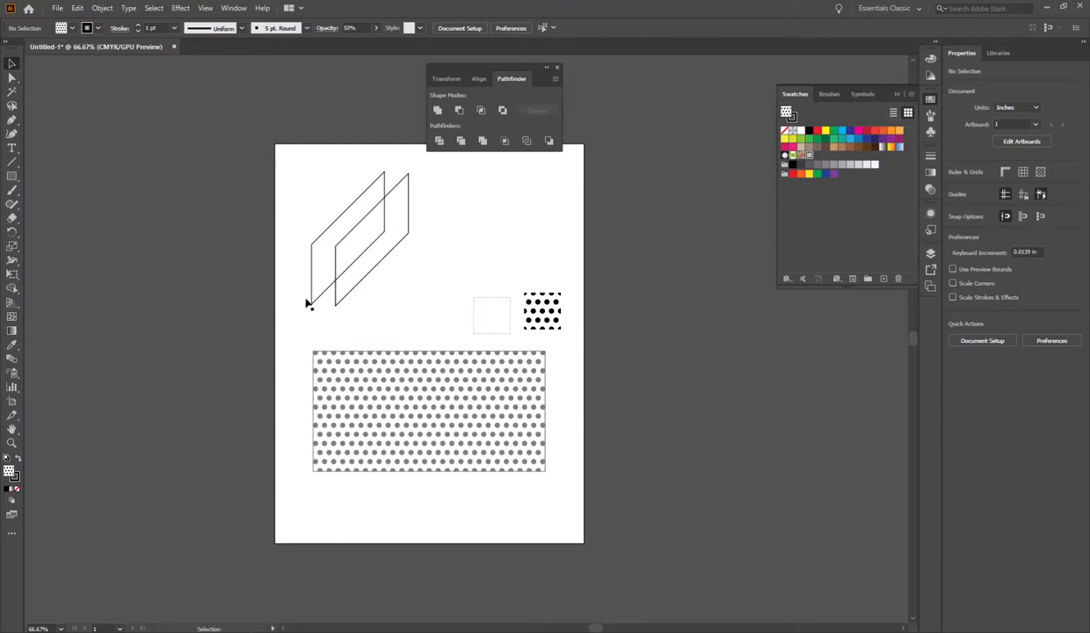
drag(567, 389, 439, 277)
key(Delete)
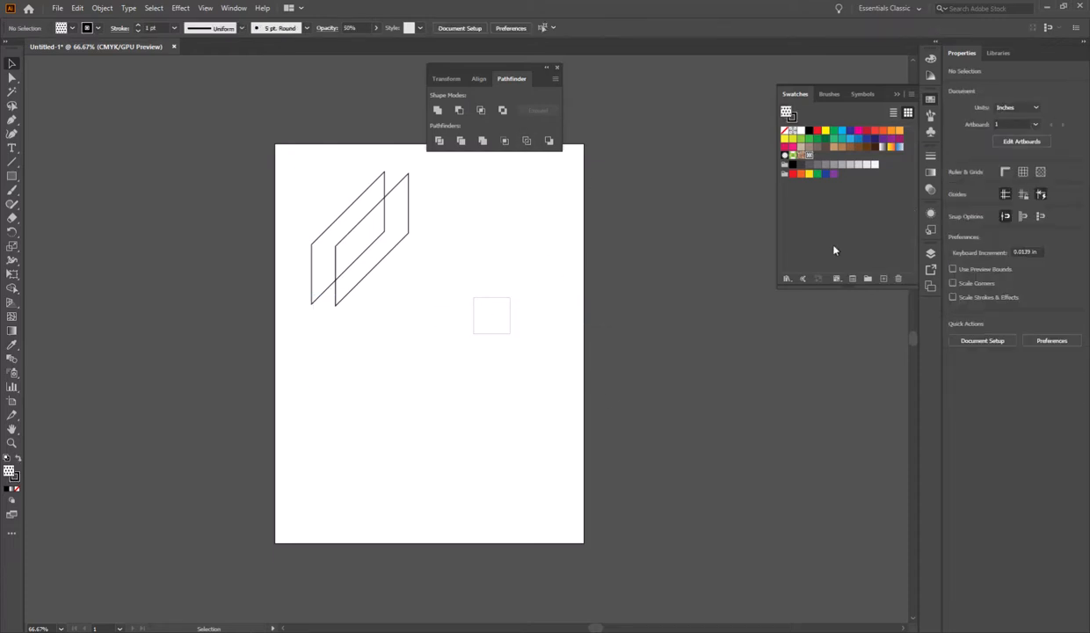
Delete the thin-outlined empty square from the artboard and remove Layer 2.
click(932, 253)
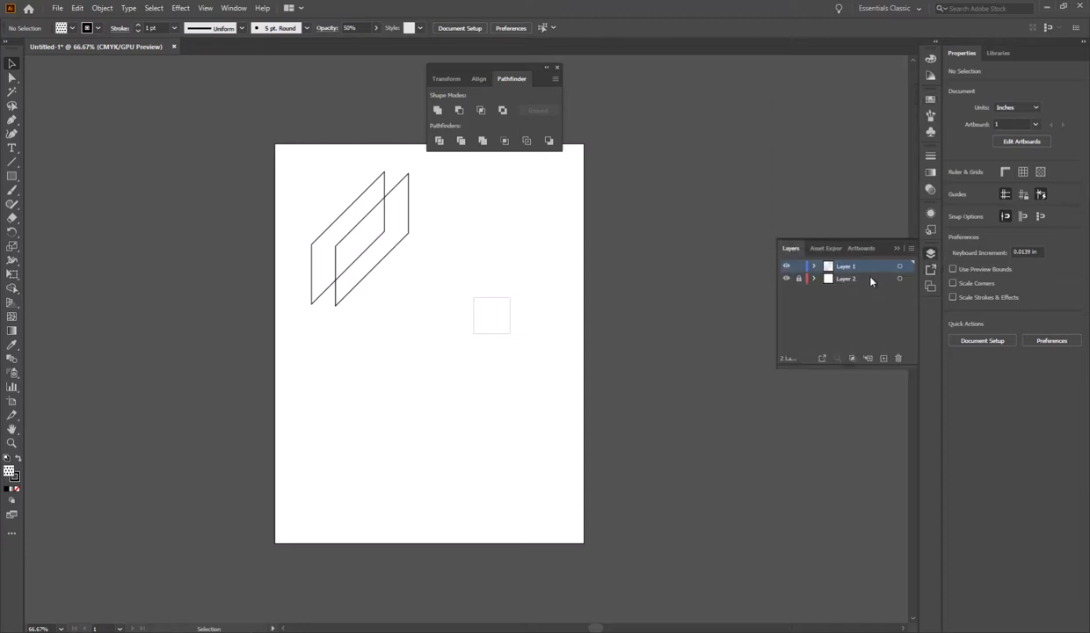
drag(544, 325, 497, 288)
key(Delete)
click(898, 359)
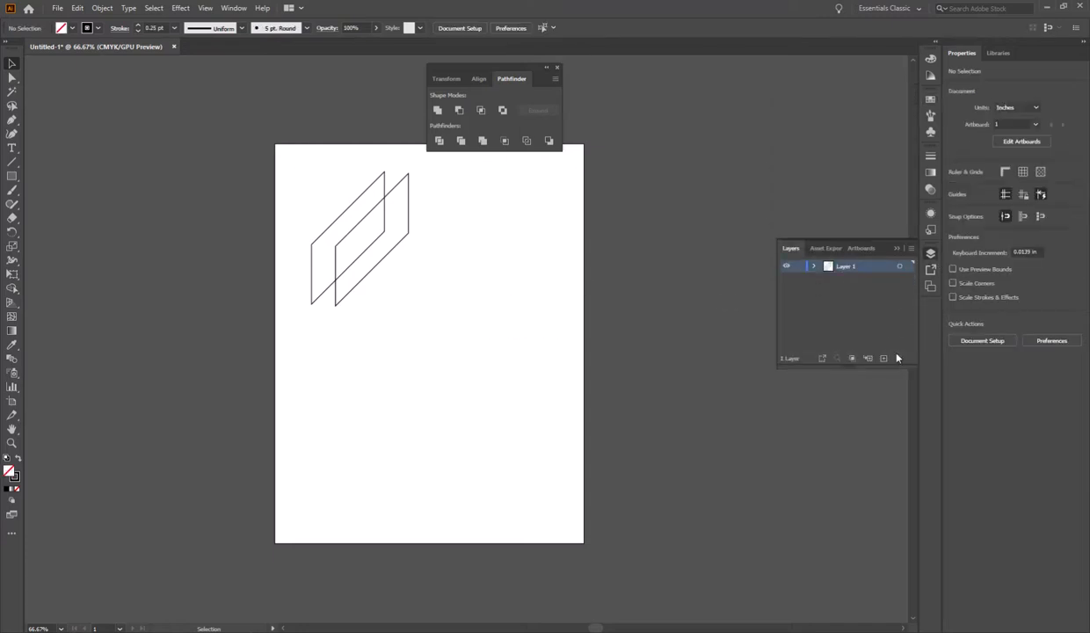
Draw a small circle about 0.063 in wide with a black fill and no stroke, on the artboard beside the parallelograms.
key(space)
drag(511, 248, 520, 289)
drag(12, 176, 67, 204)
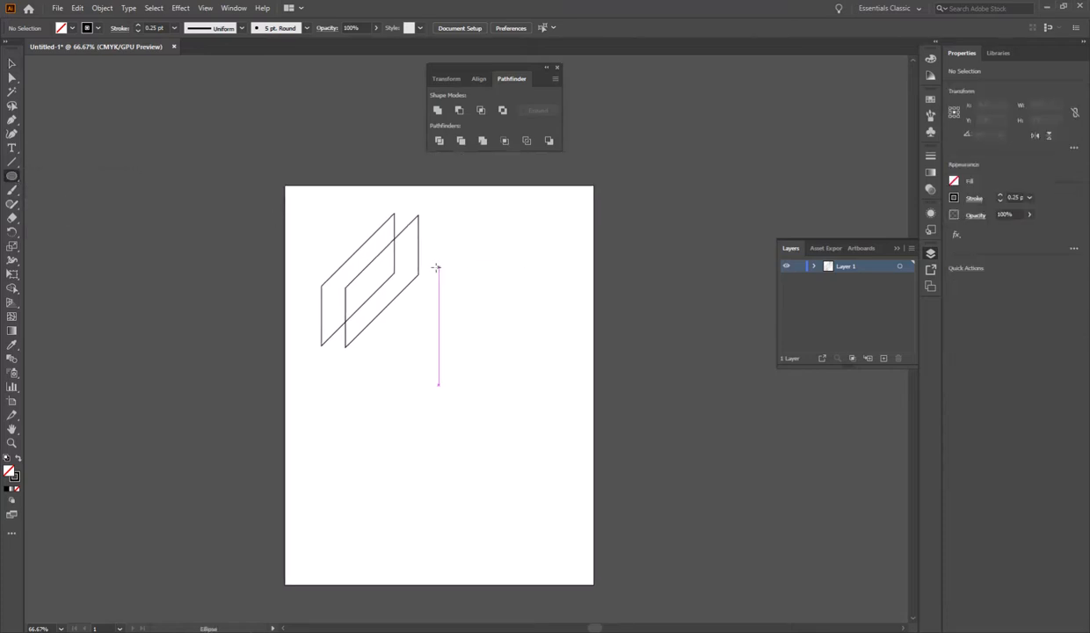
scroll(428, 264, up, 3)
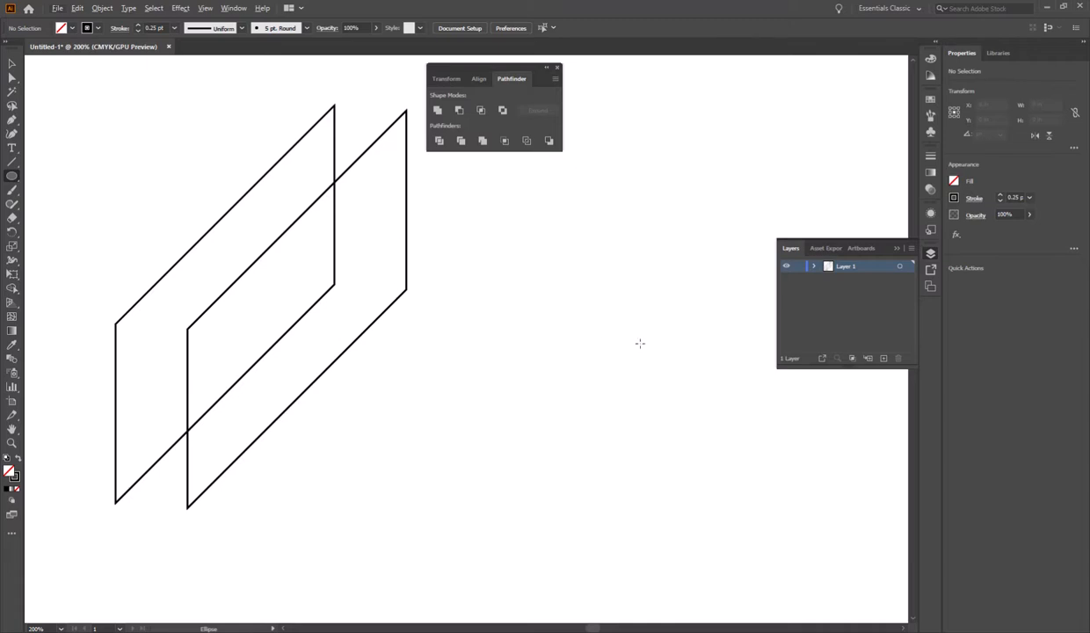
scroll(506, 353, up, 3)
drag(505, 342, 521, 367)
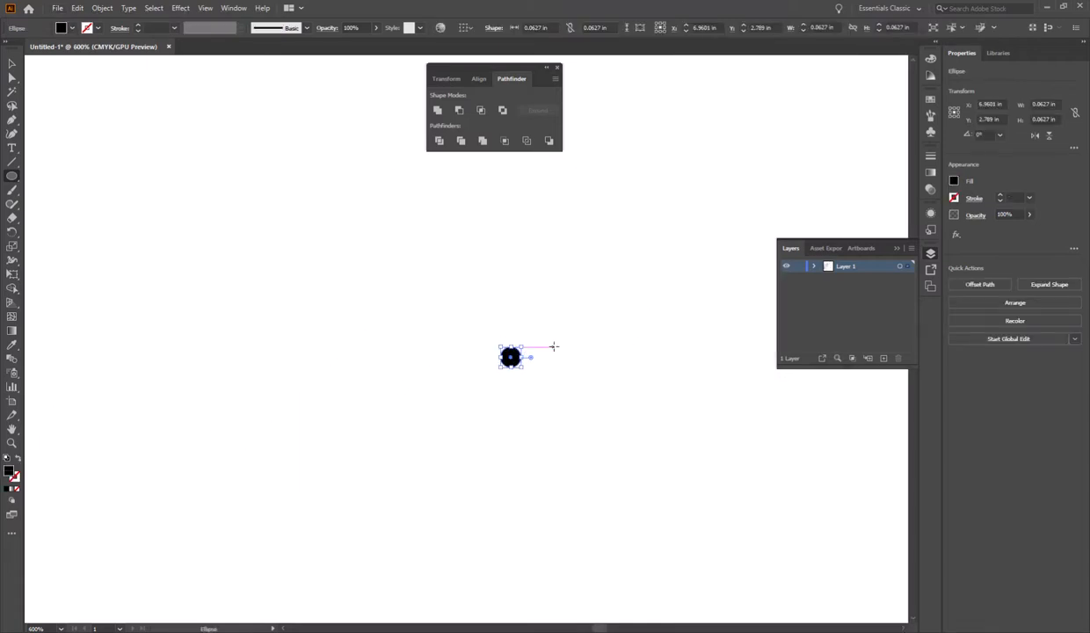
key(v)
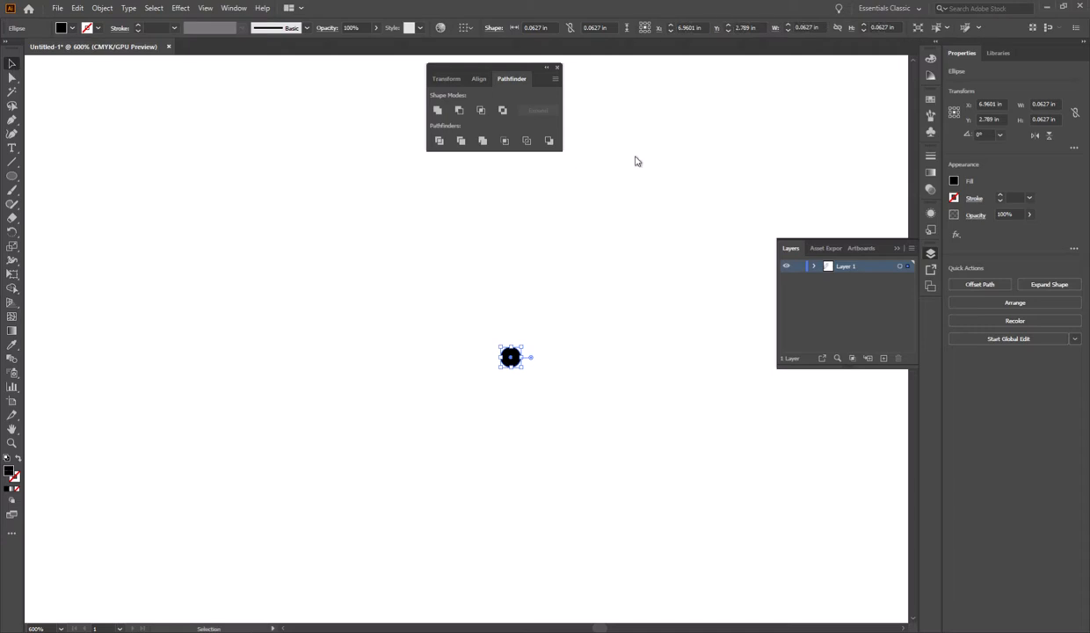
Change the small circle's fill to white.
click(930, 61)
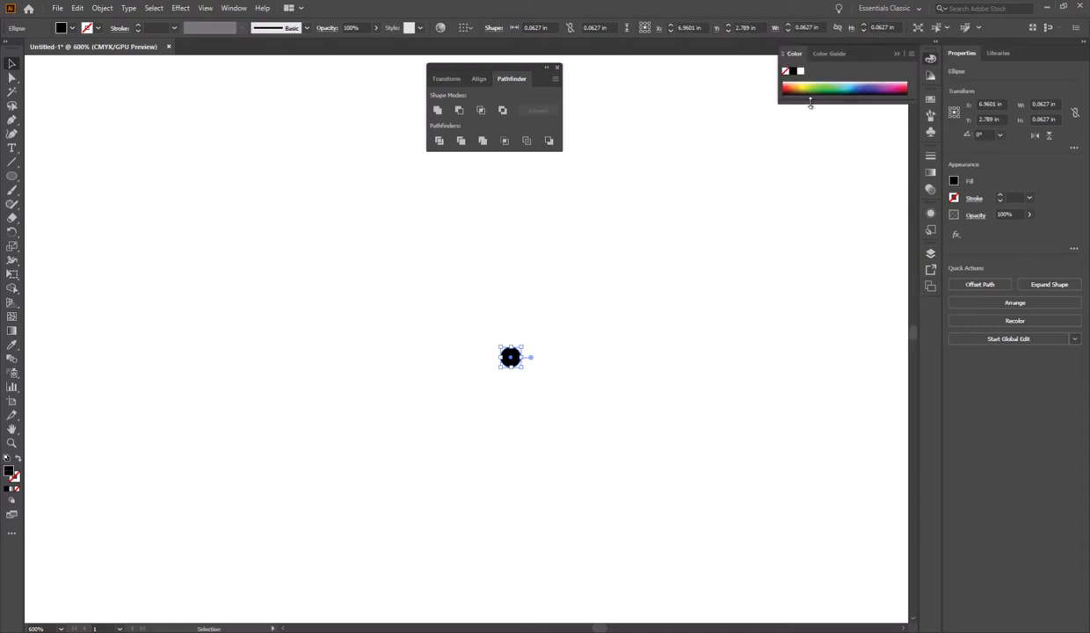
mouse_move(811, 103)
mouse_down()
mouse_move(826, 214)
mouse_move(822, 119)
mouse_up()
click(801, 72)
click(627, 328)
Move the white circle off the artboard onto the grey canvas to its right.
click(508, 355)
scroll(507, 356, down, 4)
scroll(444, 363, up, 2)
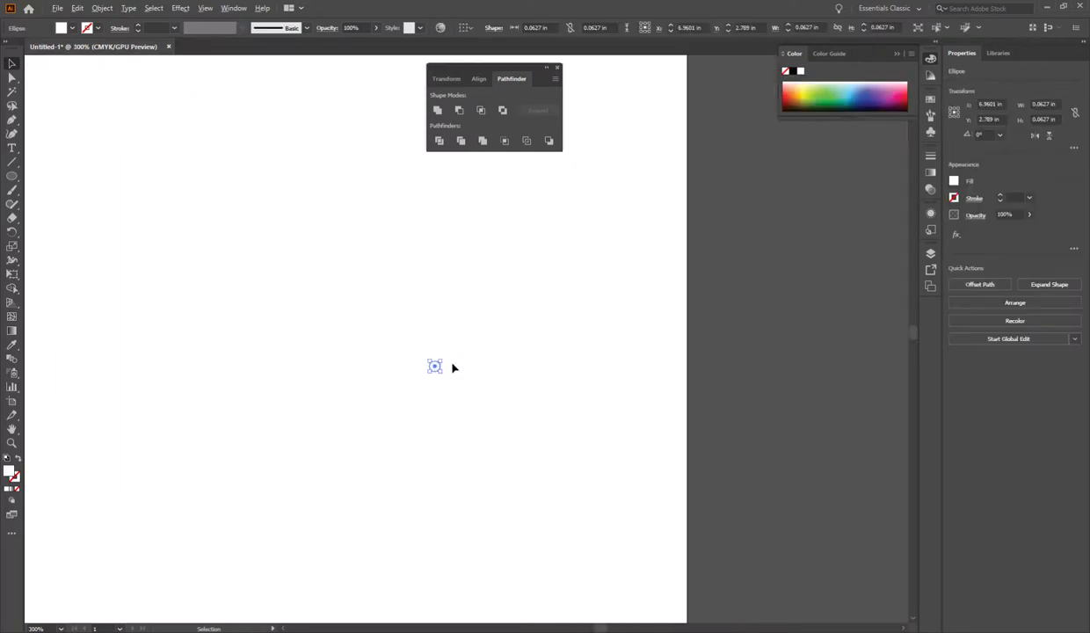
drag(436, 366, 539, 339)
click(813, 323)
drag(514, 380, 762, 380)
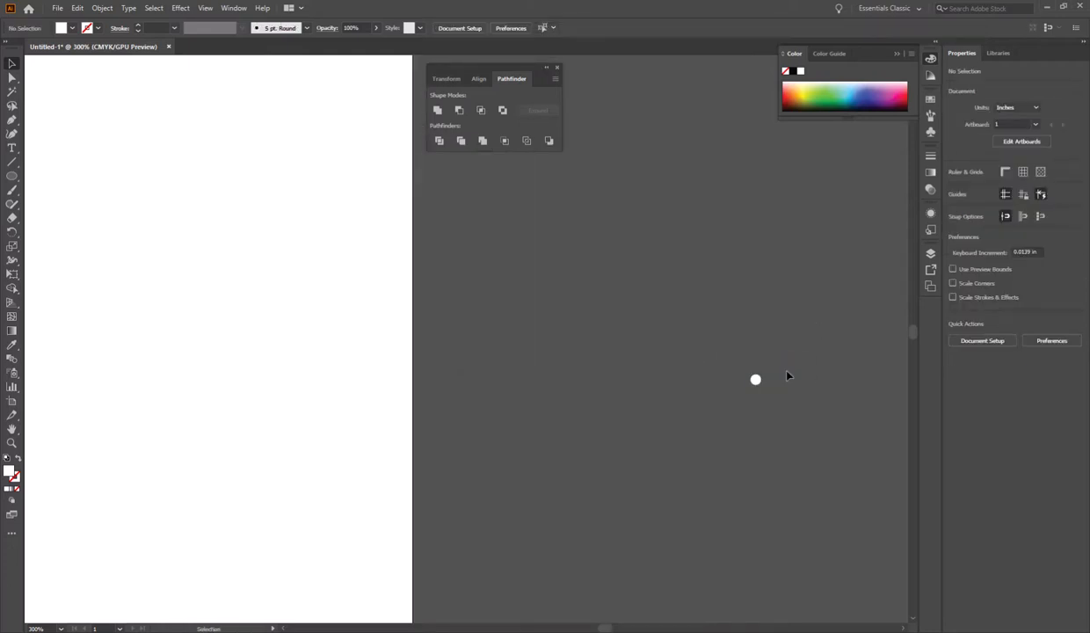
scroll(783, 394, up, 2)
scroll(694, 378, down, 2)
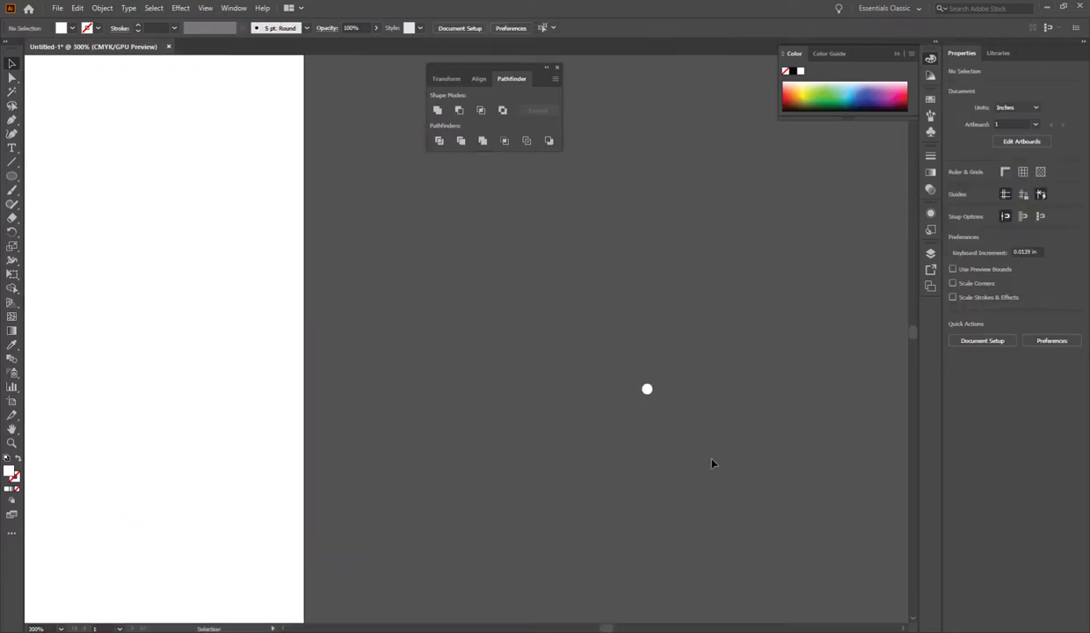
Make a new pattern from the white circle and accept the notice about pattern editing.
click(647, 387)
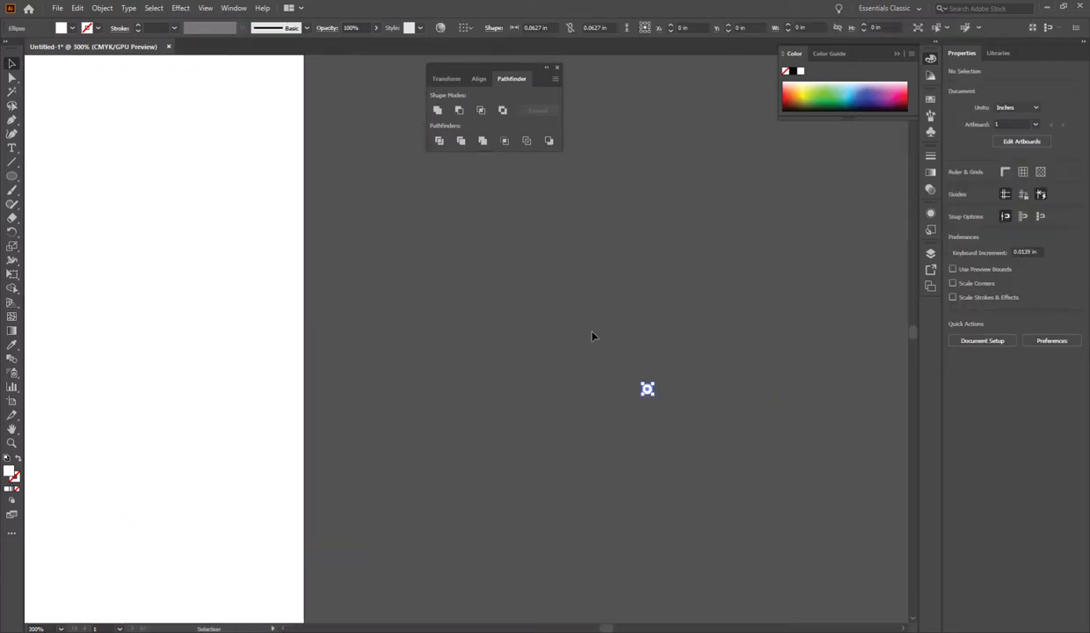
click(104, 9)
mouse_move(224, 312)
click(290, 312)
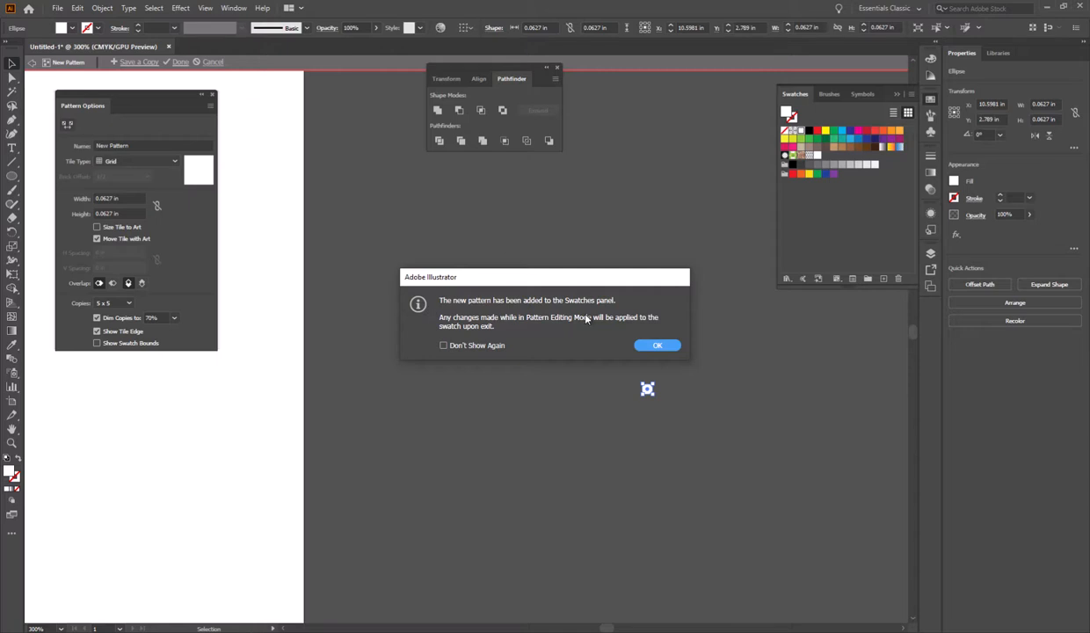
click(656, 345)
Set the dot pattern's tile type to Brick by Row.
scroll(479, 334, up, 1)
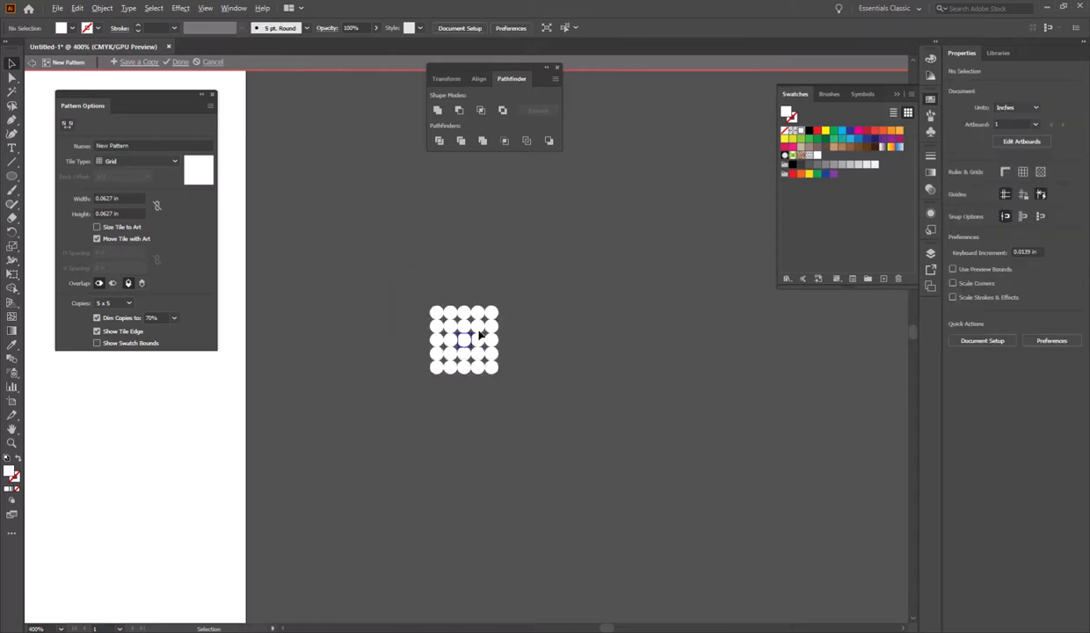
scroll(479, 334, up, 3)
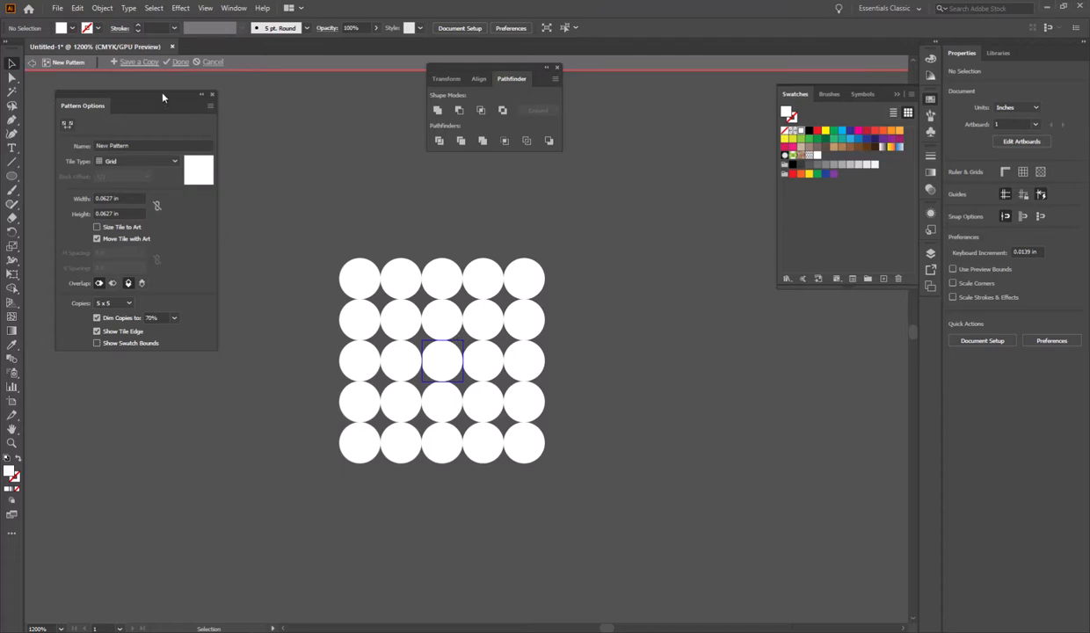
drag(165, 103, 206, 126)
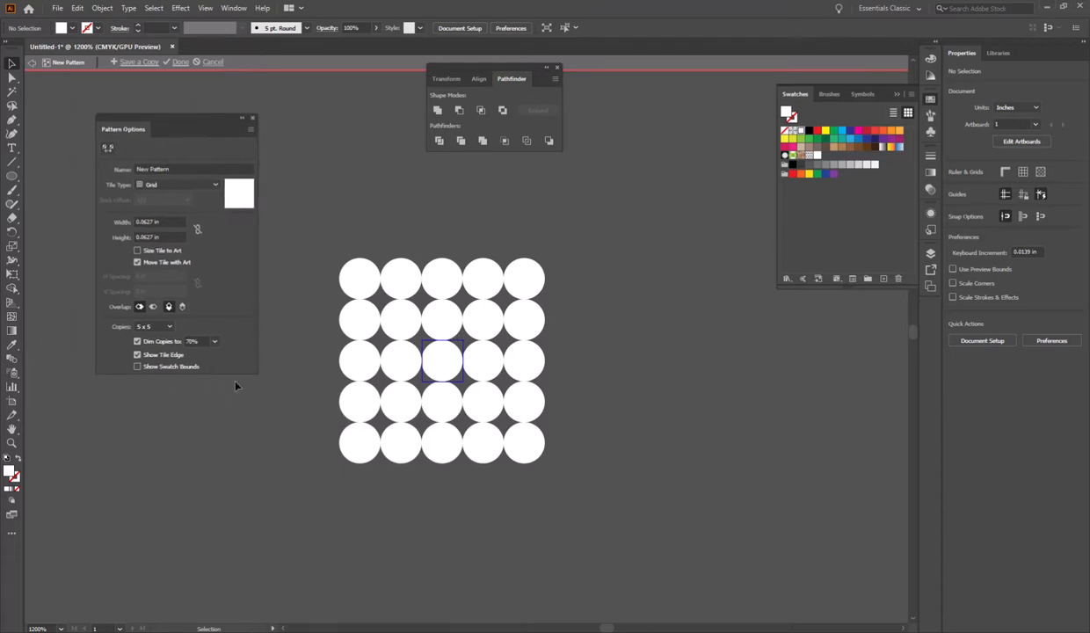
click(197, 185)
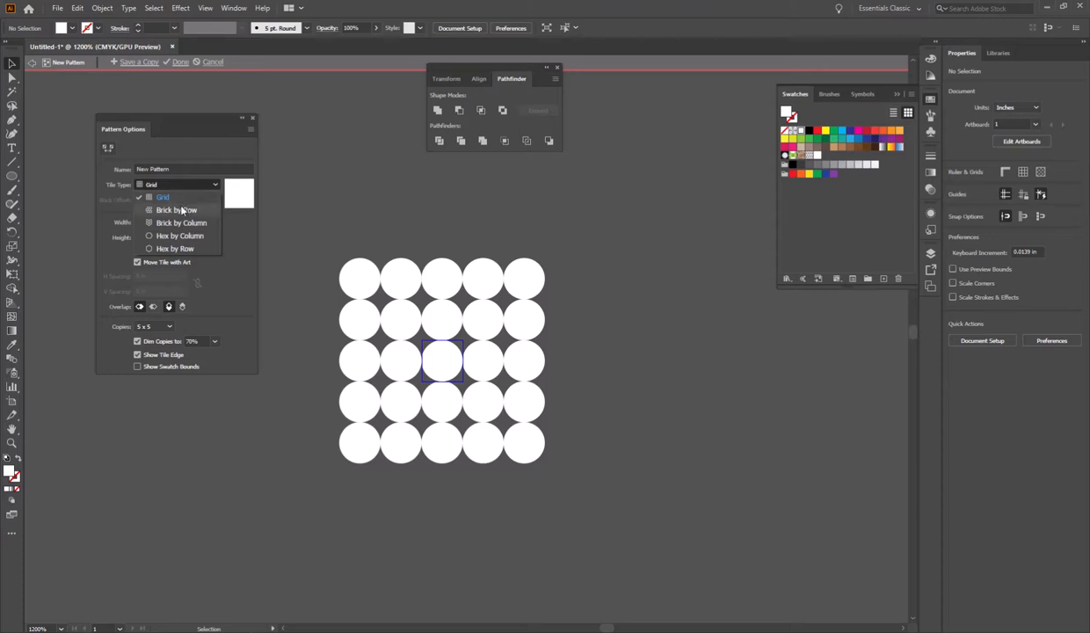
click(182, 210)
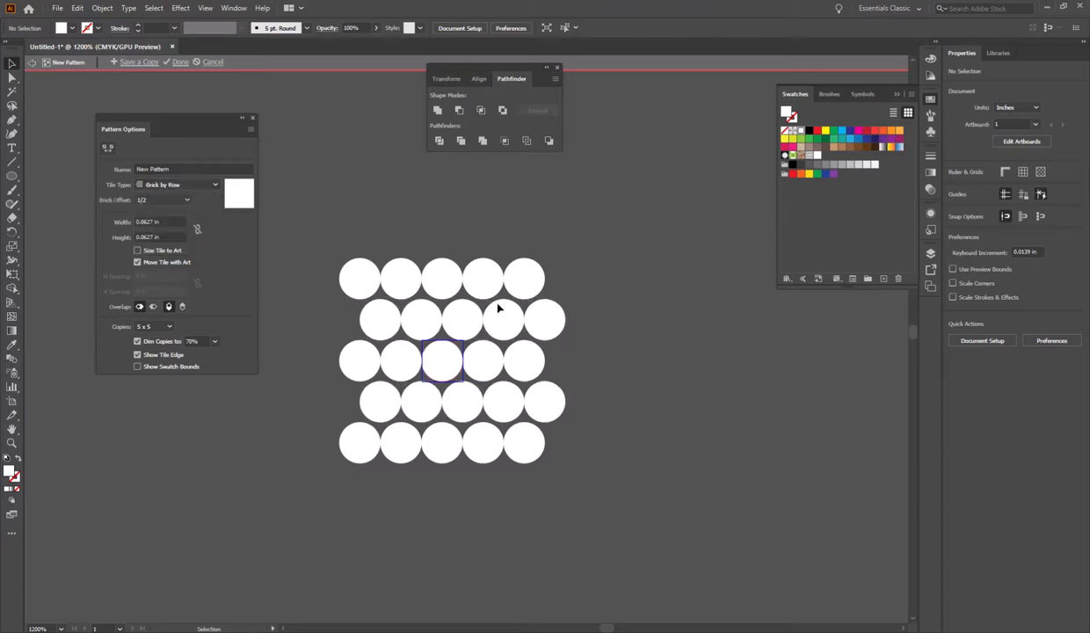
Widen the pattern tile first to 0.09 in and finally to 0.1 in.
click(156, 220)
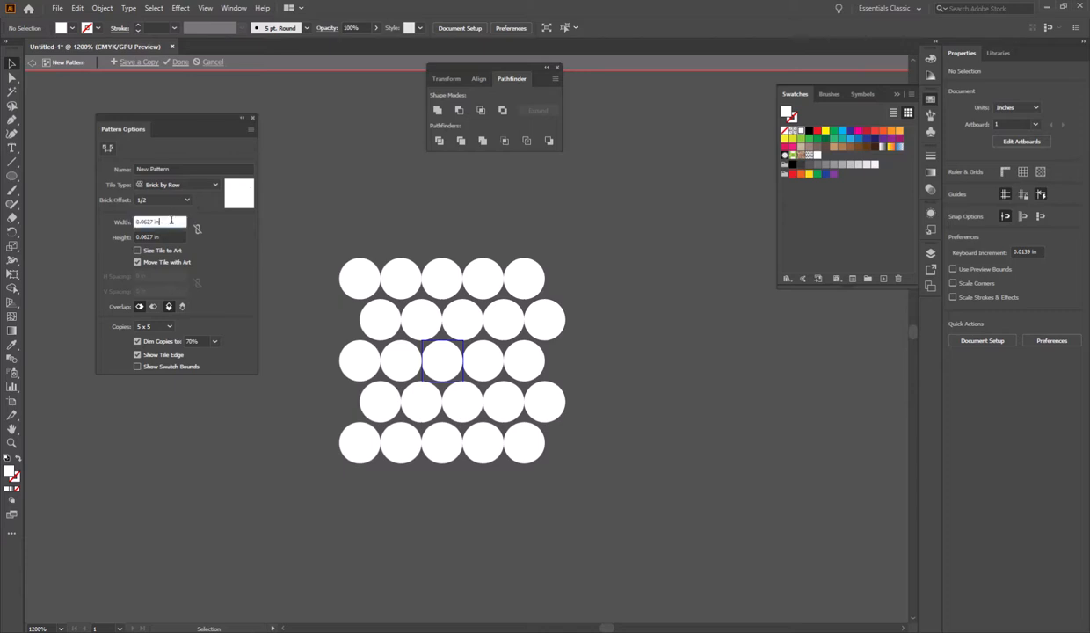
text(0.09)
key(Return)
click(151, 222)
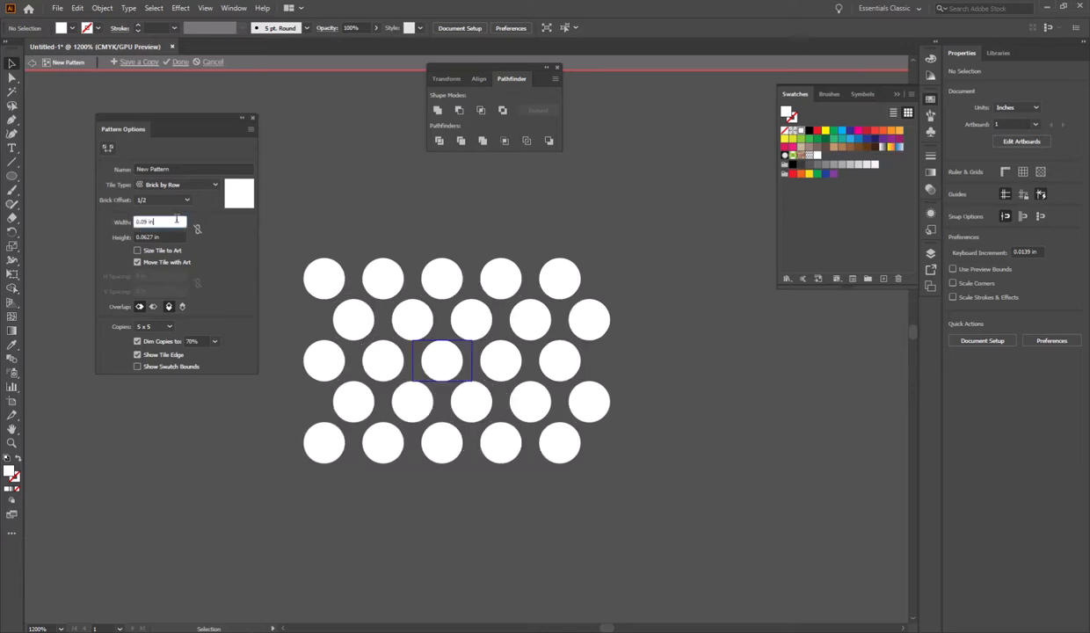
text(0.1)
key(Return)
Set the pattern tile's height first to 0.1 in, and finally reduce it to 0.08 in.
click(151, 236)
text(0.1)
key(Return)
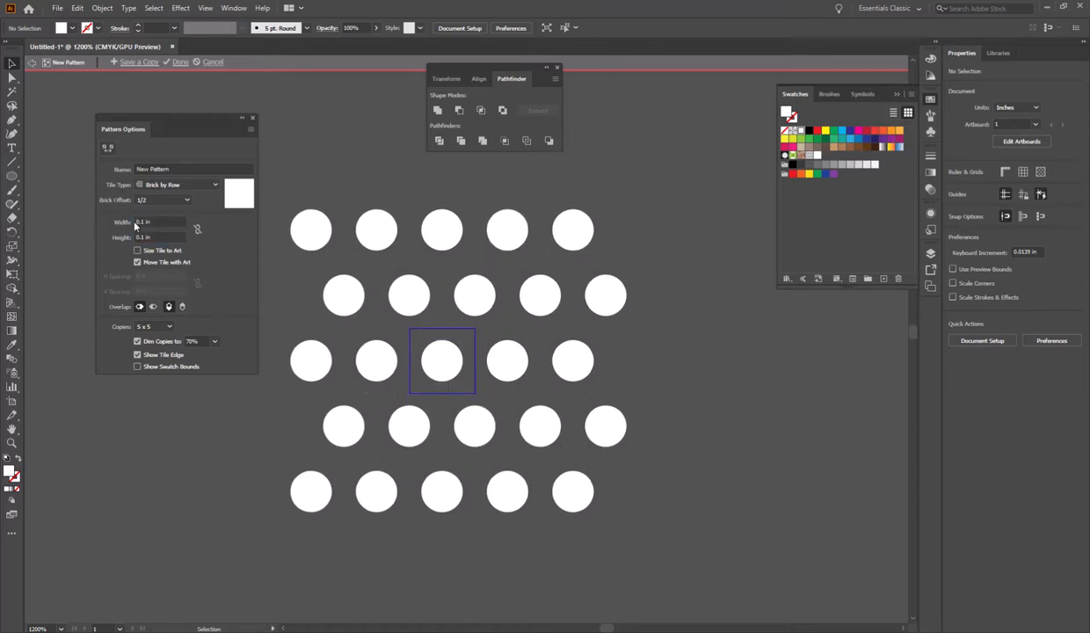
drag(155, 236, 142, 234)
text(0.08)
key(Return)
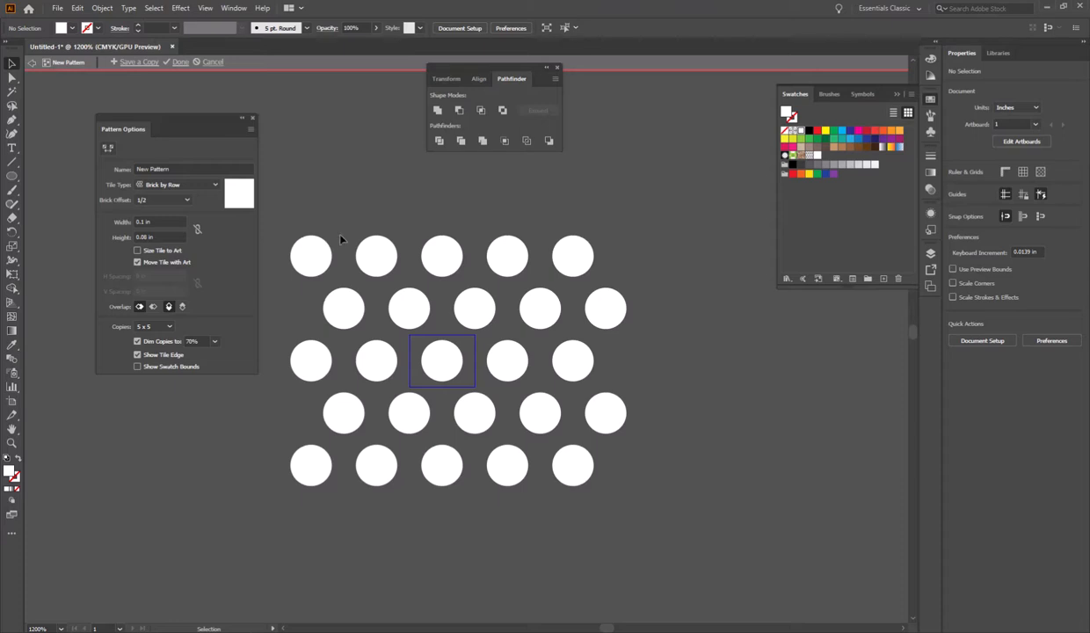
Show 9 x 9 copies of the pattern tile and inspect how the staggered dots repeat.
click(148, 325)
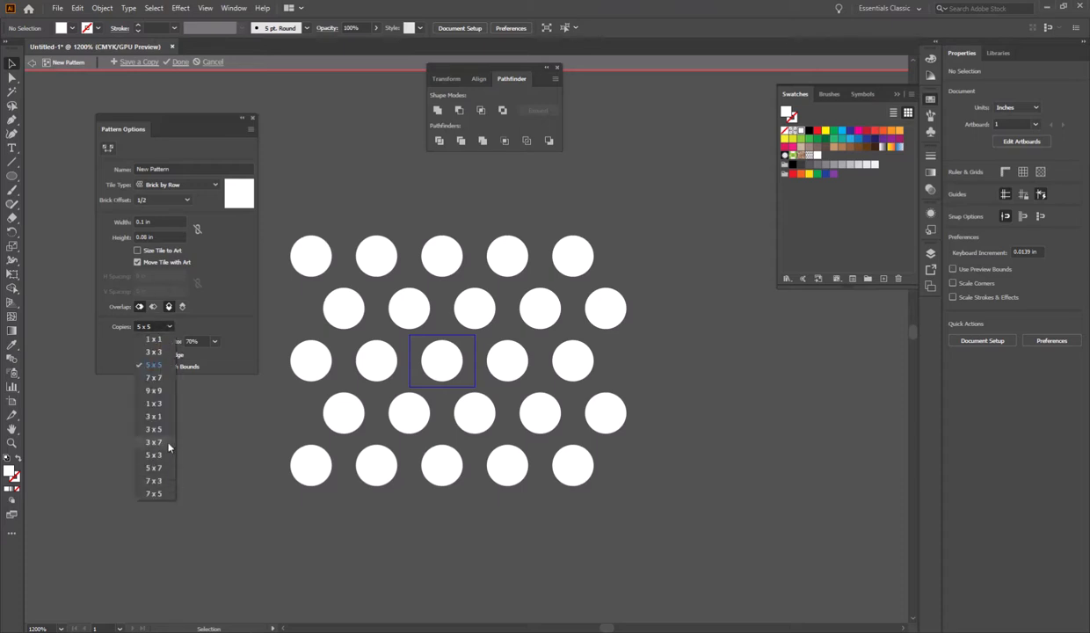
click(154, 390)
scroll(637, 356, down, 3)
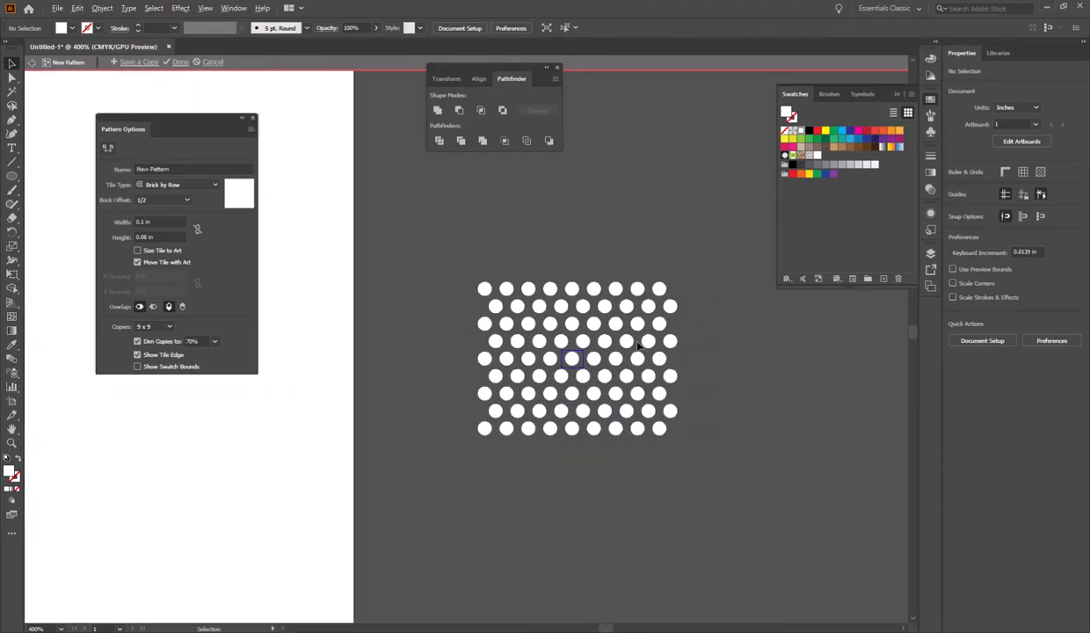
alt+scroll(600, 318, up, 1)
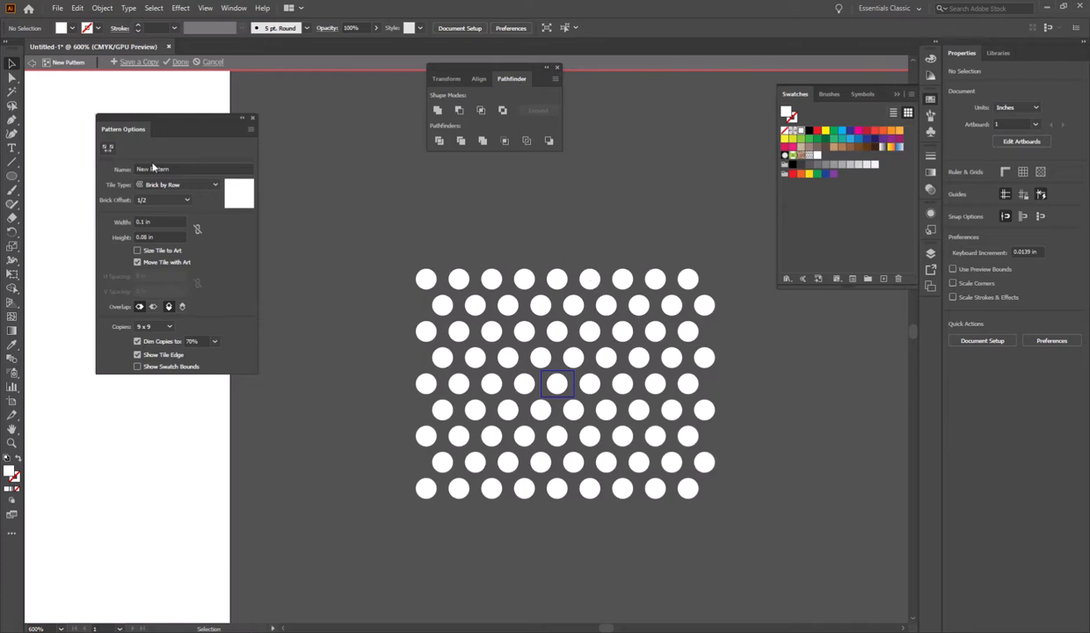
Close the pattern options, exit pattern editing mode and return to the artboard with the two parallelograms.
click(251, 120)
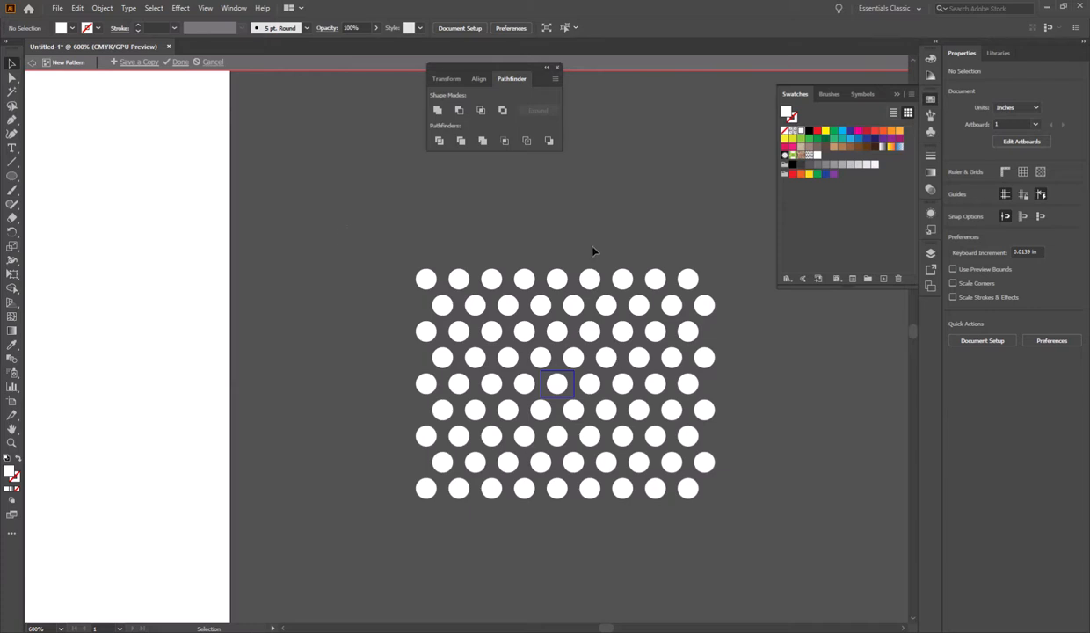
key(Escape)
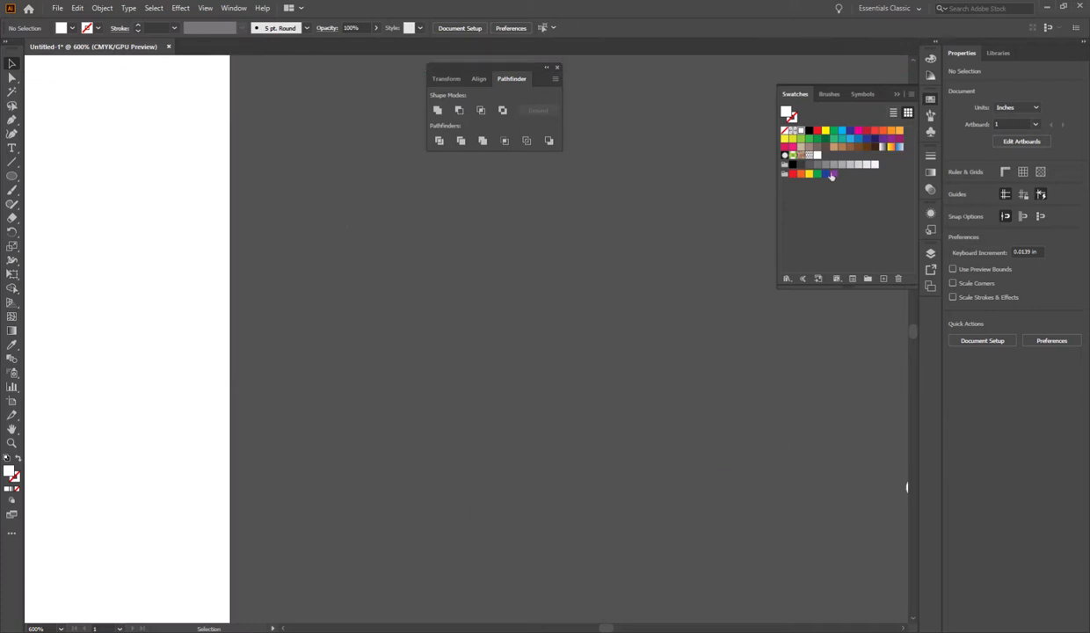
drag(759, 541, 466, 472)
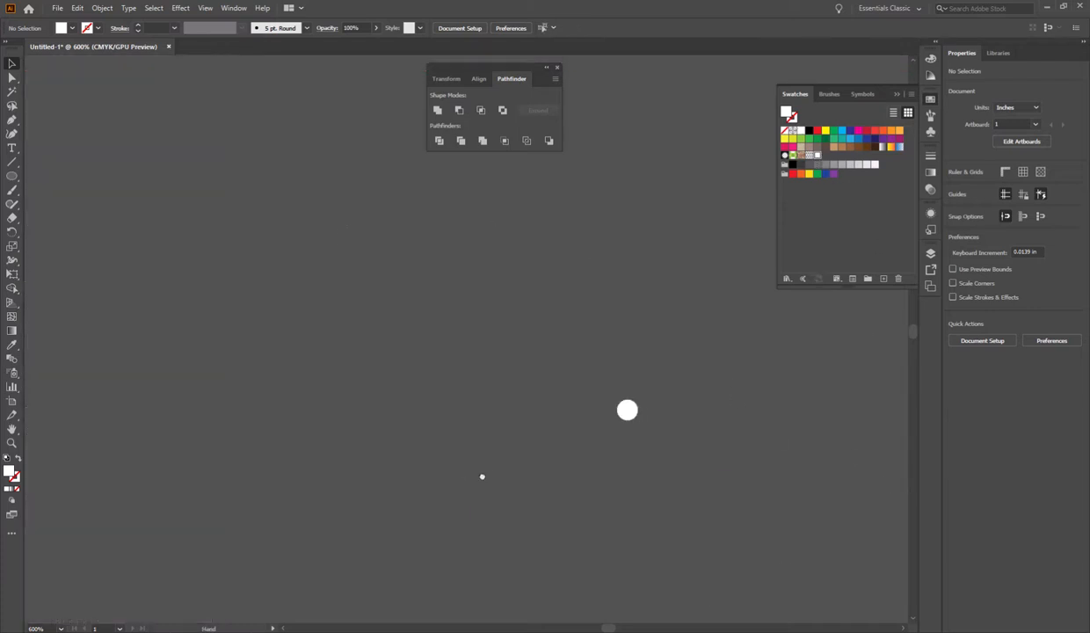
scroll(538, 431, down, 4)
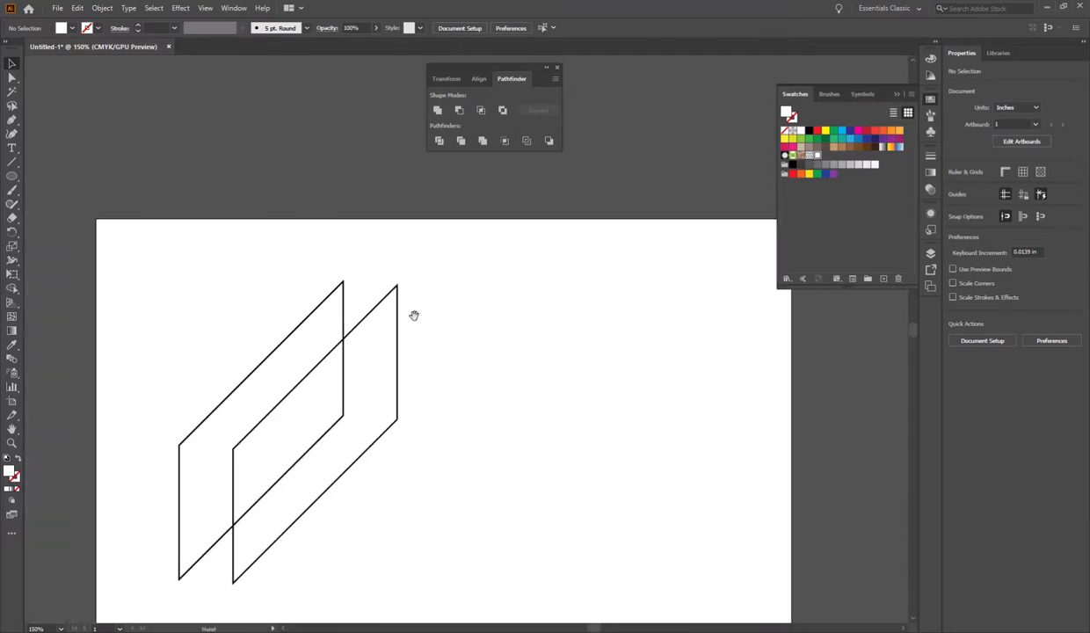
Move all the artwork straight up so both parallelograms extend above the artboard's top edge, and select the right-hand parallelogram.
key(ctrl+a)
scroll(469, 343, up, 3)
drag(393, 398, 393, 100)
click(439, 188)
click(405, 206)
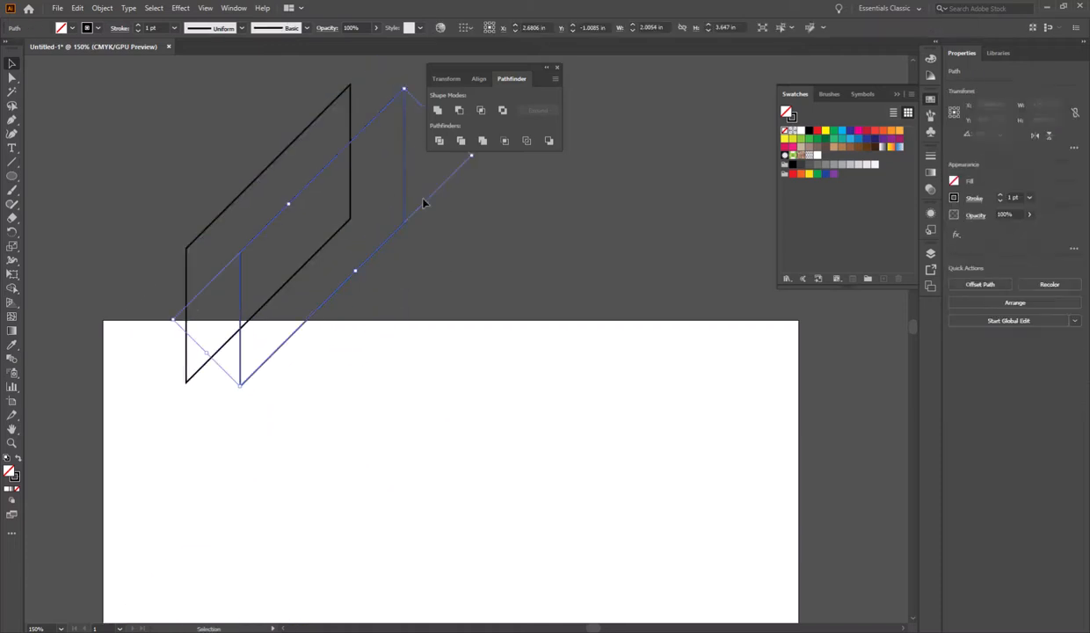
Fill the right-hand parallelogram with the new staggered dot pattern and move both parallelograms straight up, clear of the artboard.
click(819, 156)
click(515, 247)
drag(437, 216, 234, 193)
drag(312, 215, 317, 187)
click(499, 275)
scroll(317, 343, up, 1)
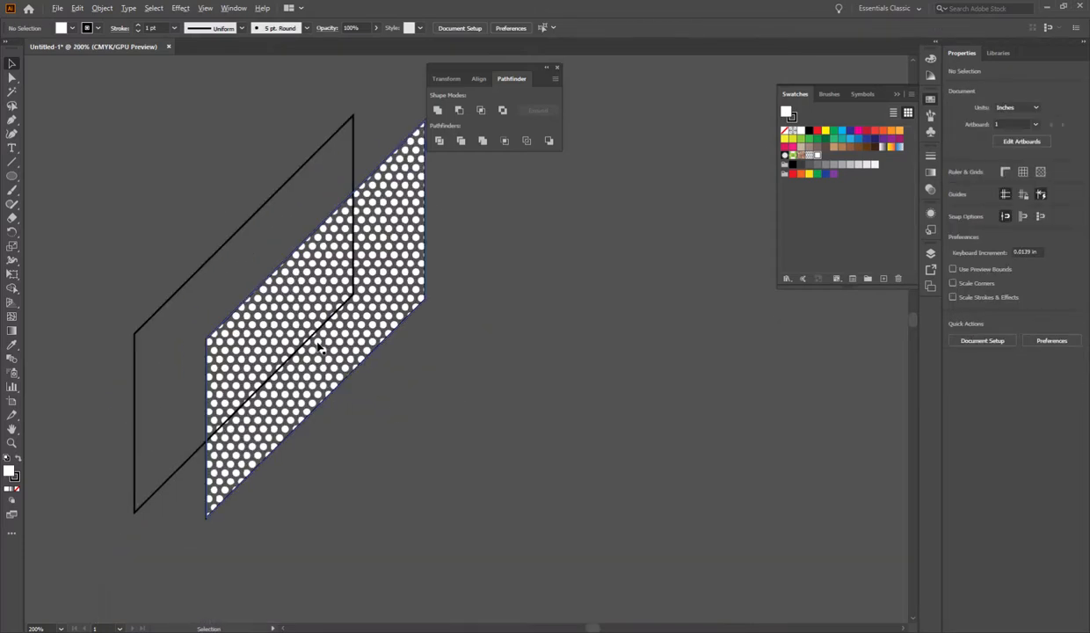
Scale only the dot pattern inside the right-hand parallelogram to a uniform 50%, leaving the object itself untransformed.
click(358, 334)
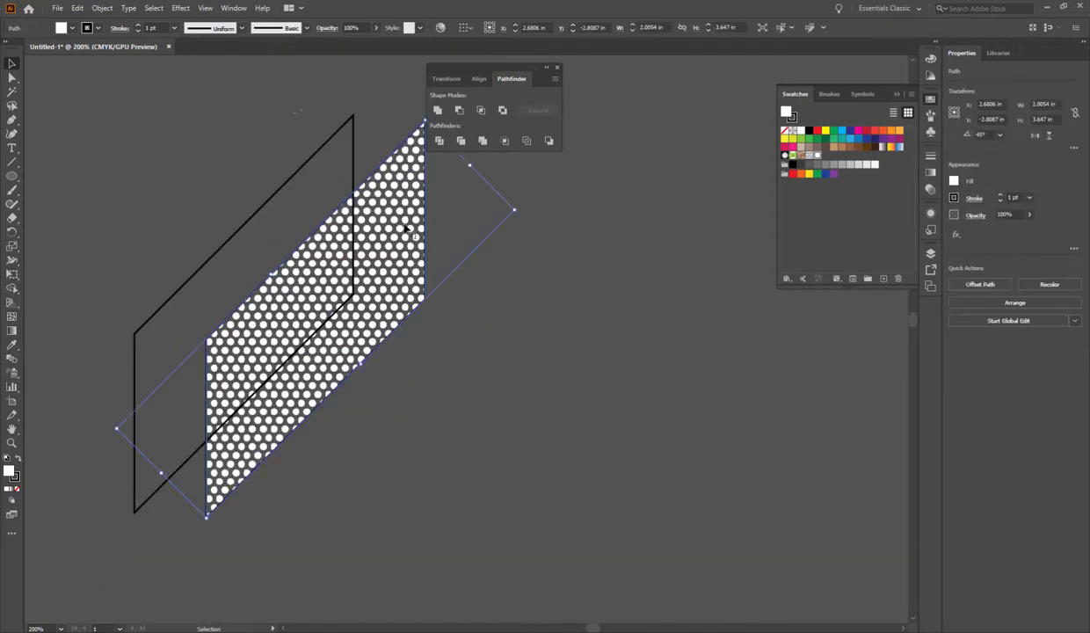
right_click(392, 274)
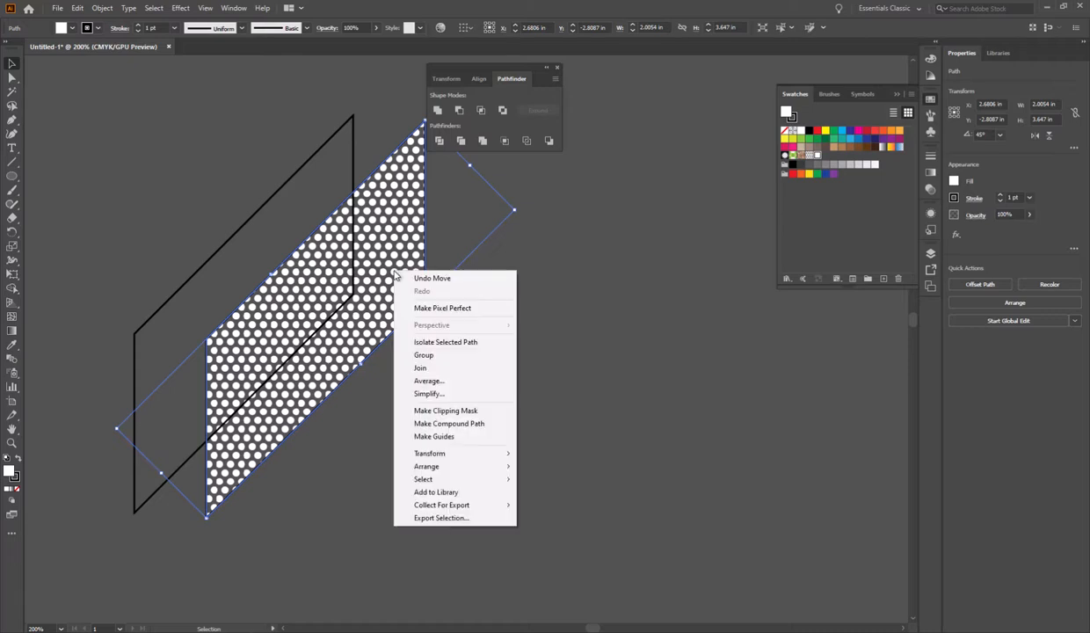
mouse_move(484, 459)
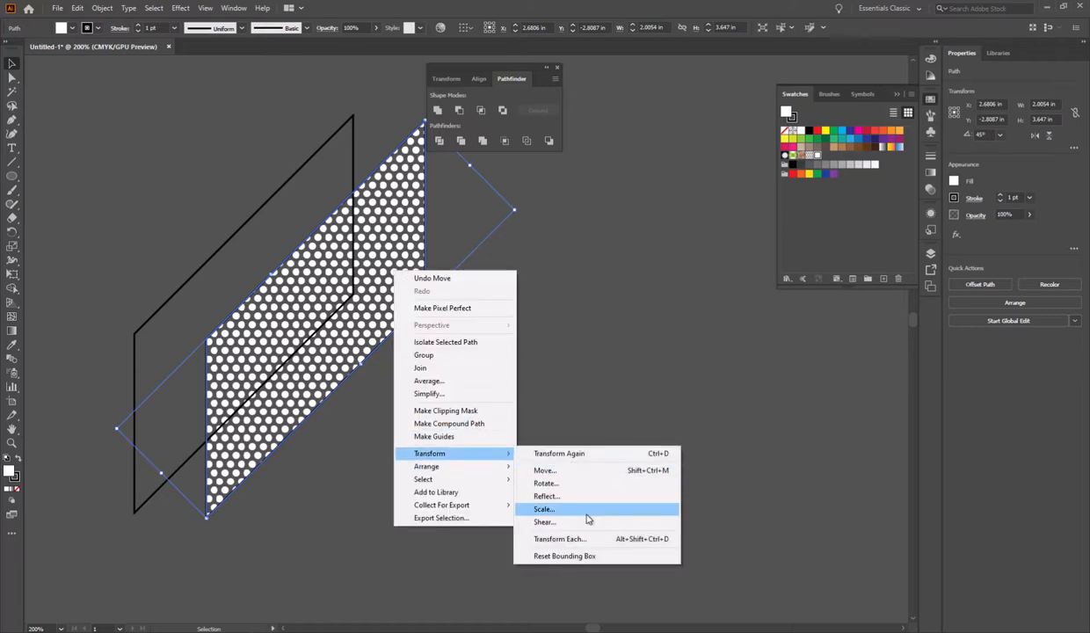
click(563, 508)
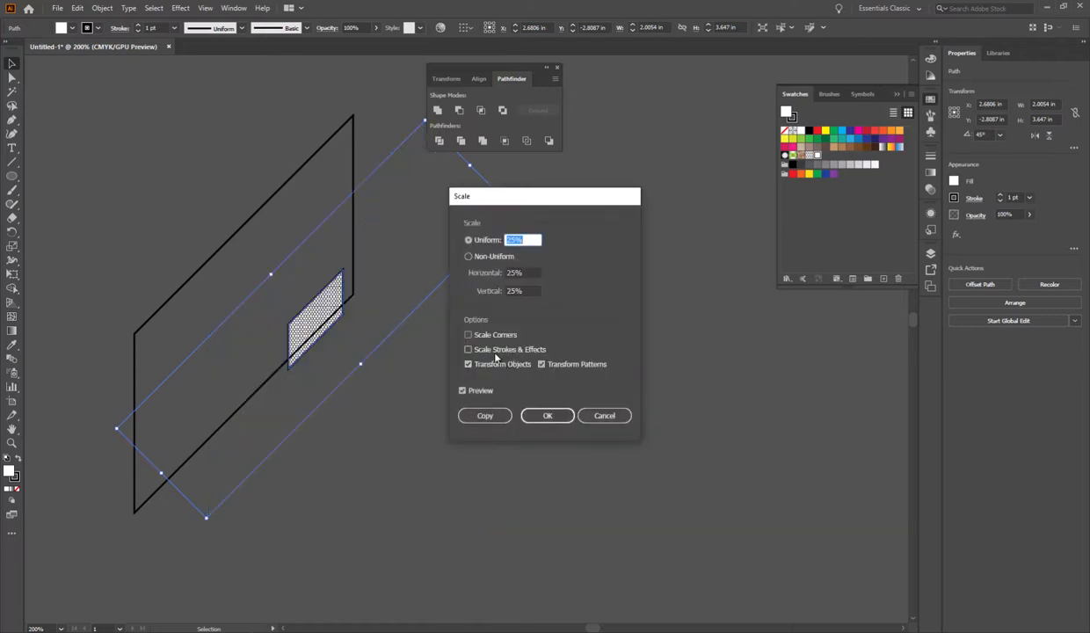
click(498, 367)
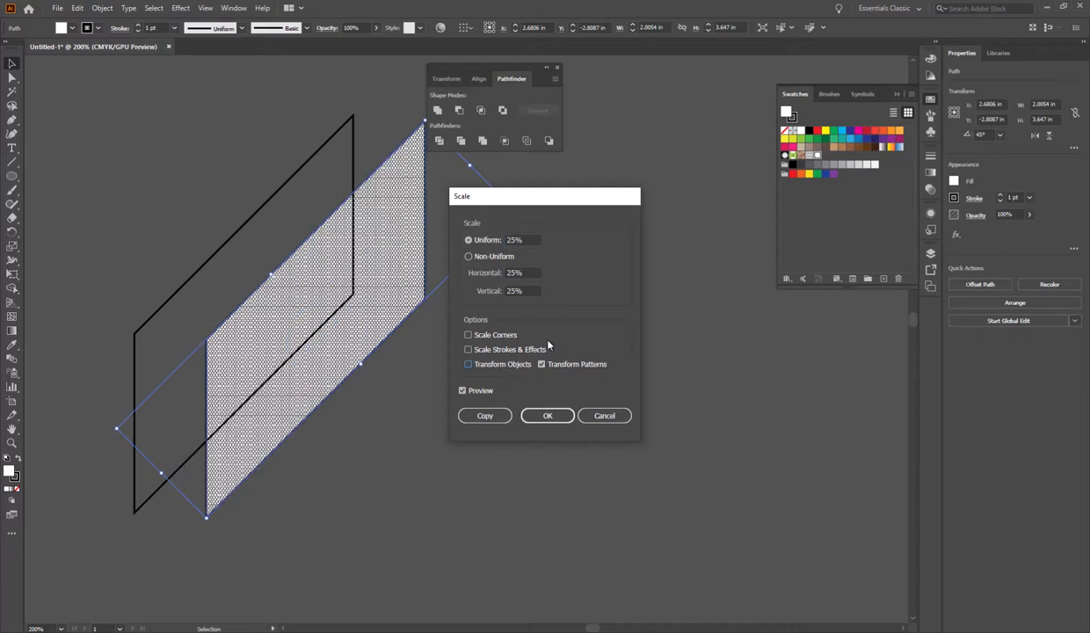
click(471, 240)
text(50)
key(Return)
click(645, 328)
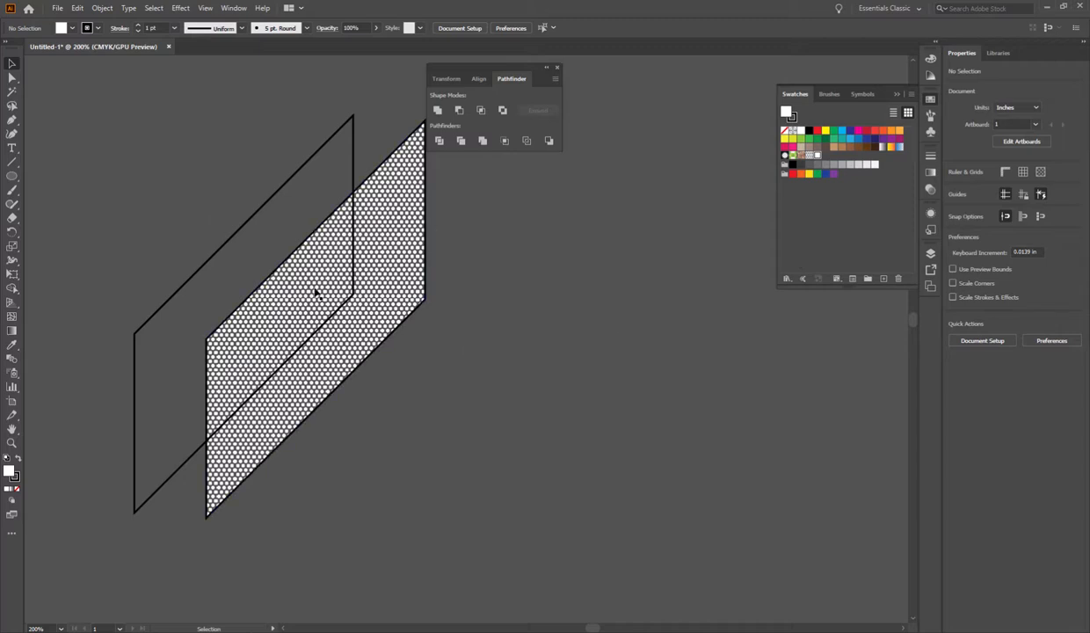
Create a new layer above Layer 1 and move the dotted parallelogram onto it.
click(930, 254)
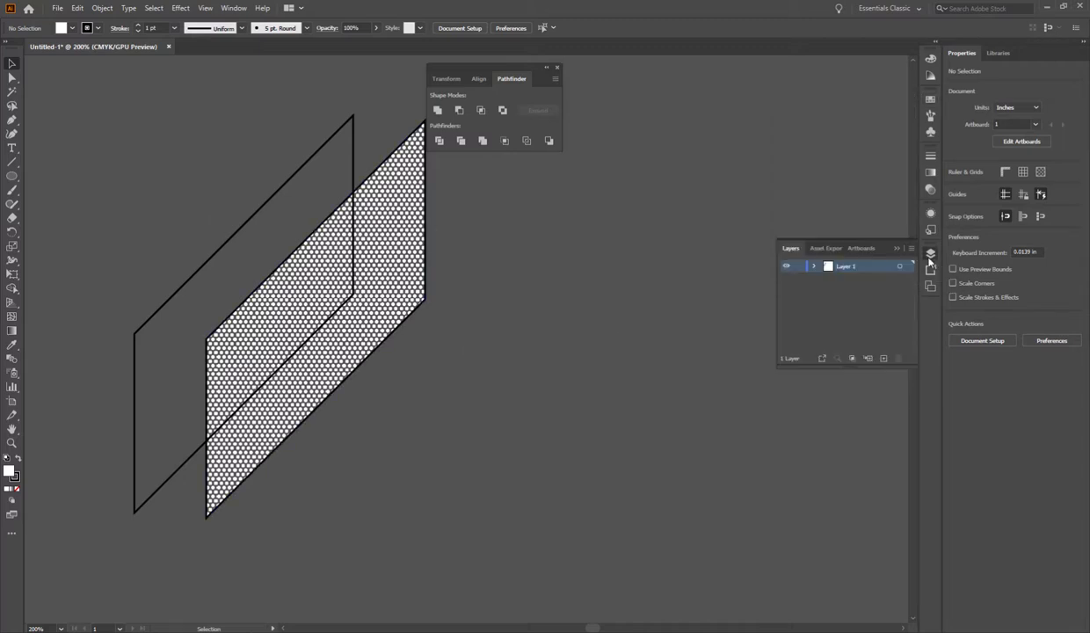
click(882, 359)
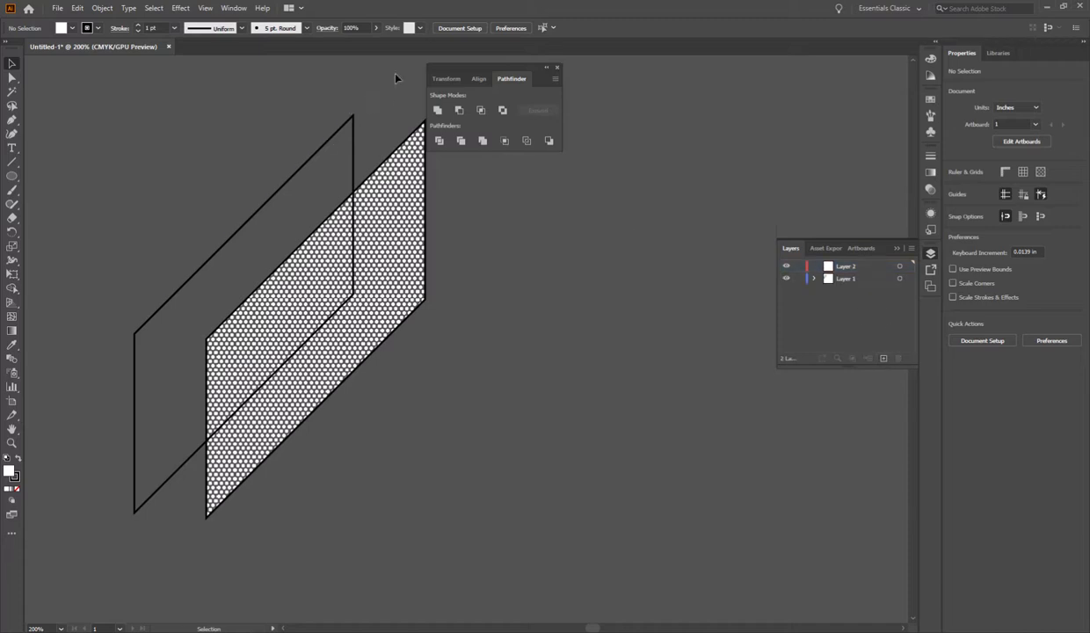
click(371, 186)
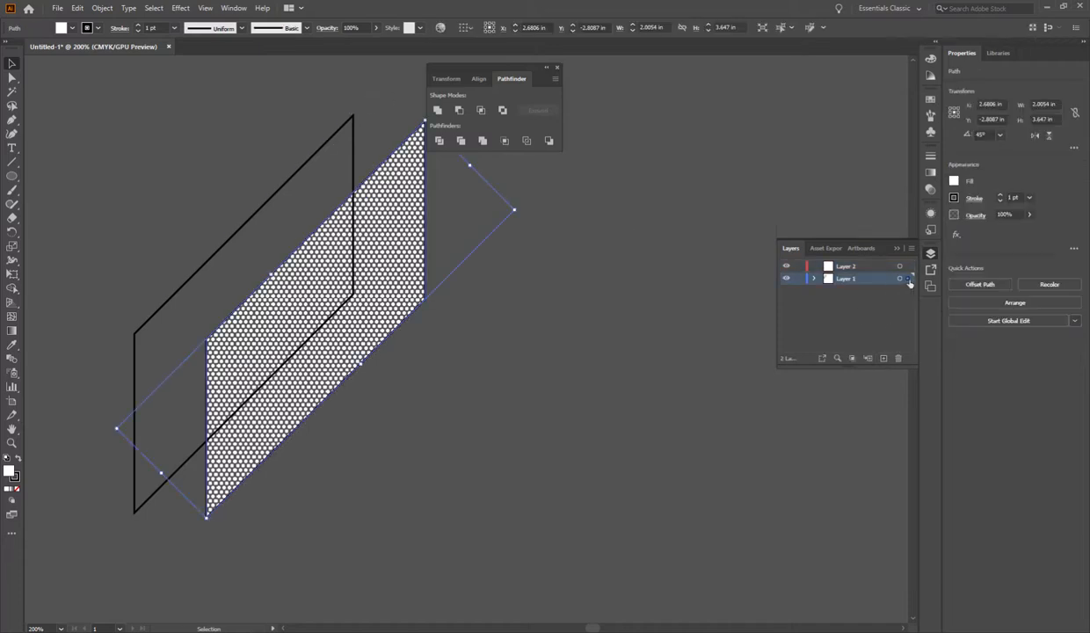
drag(908, 270, 907, 266)
click(596, 227)
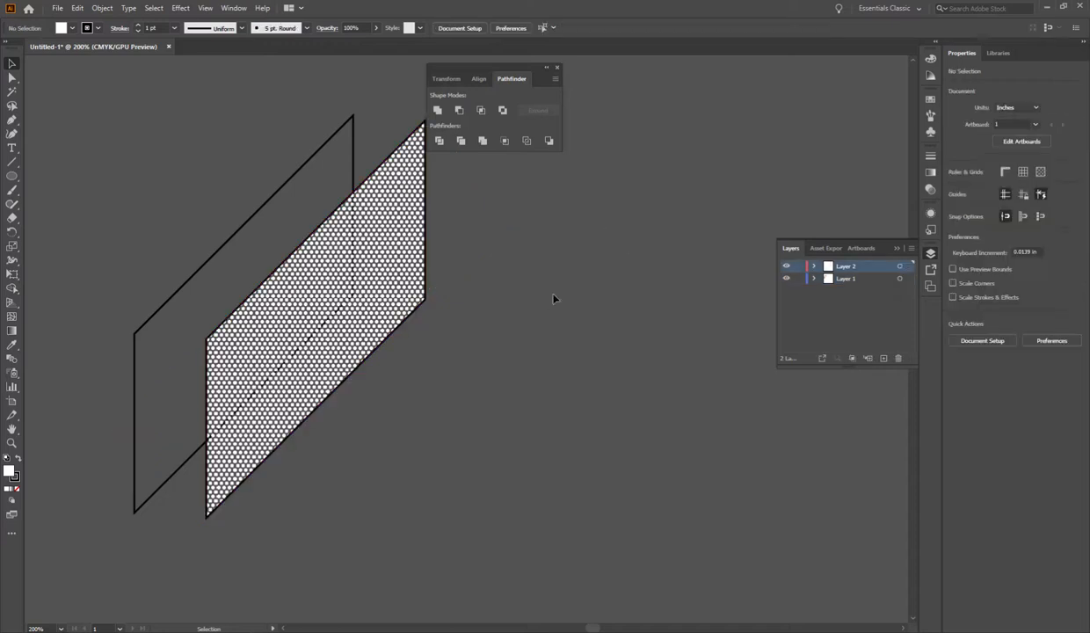
Duplicate both parallelograms straight up, placing the copies about 4 in above the originals.
drag(409, 319, 532, 309)
drag(402, 227, 371, 270)
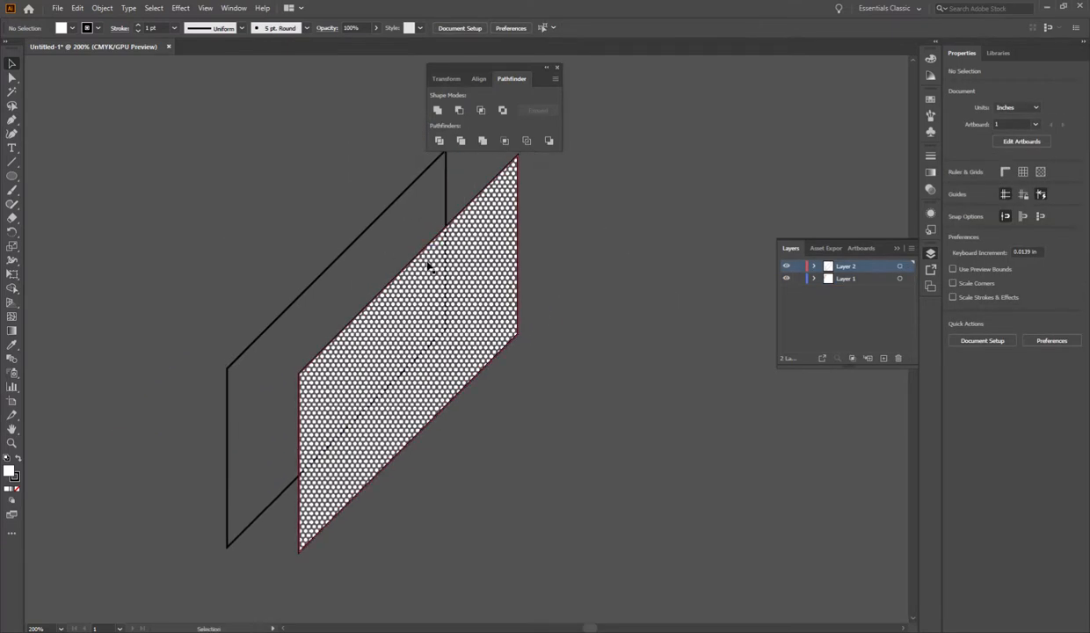
click(472, 267)
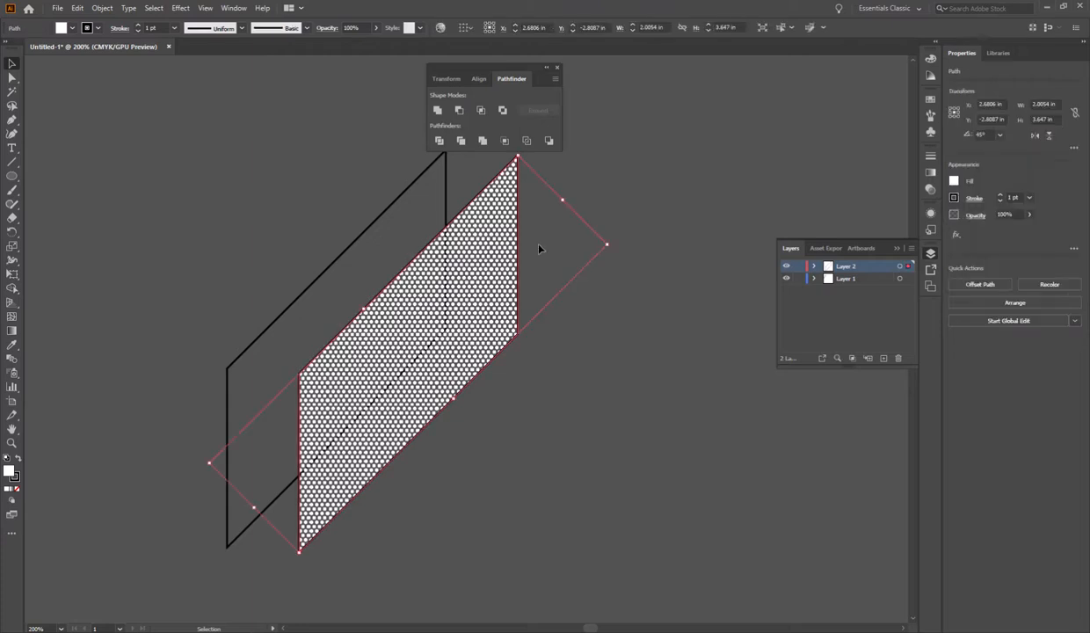
scroll(362, 358, down, 1)
click(486, 344)
drag(289, 230, 413, 361)
drag(361, 241, 349, 179)
click(449, 273)
drag(469, 289, 518, 302)
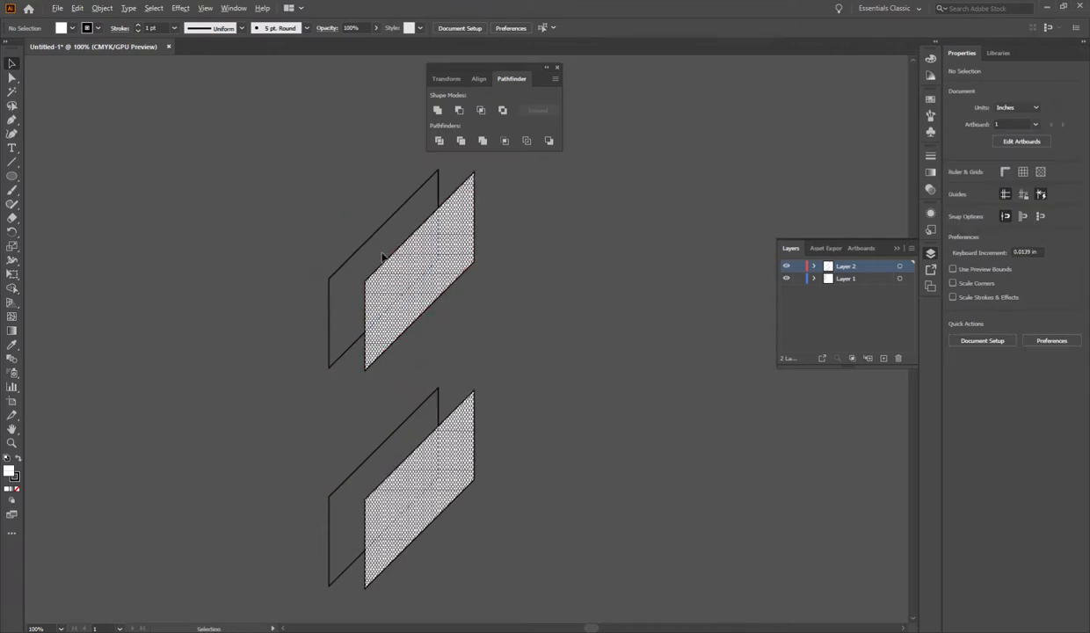
Fill the upper pair's left parallelogram with the staggered dot pattern swatch.
scroll(382, 259, up, 1)
click(365, 227)
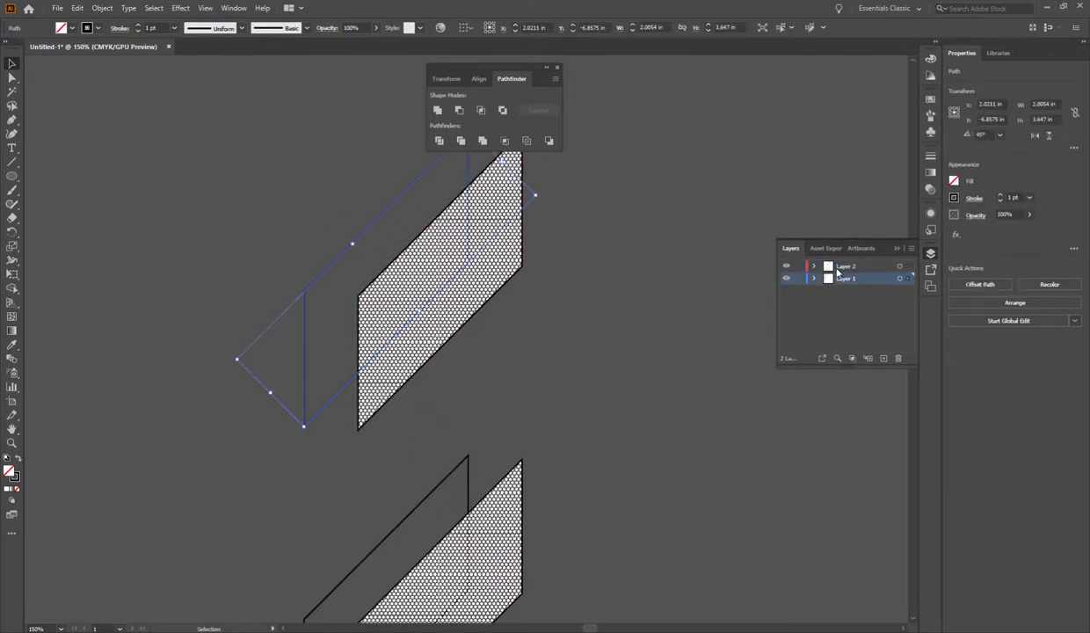
click(931, 102)
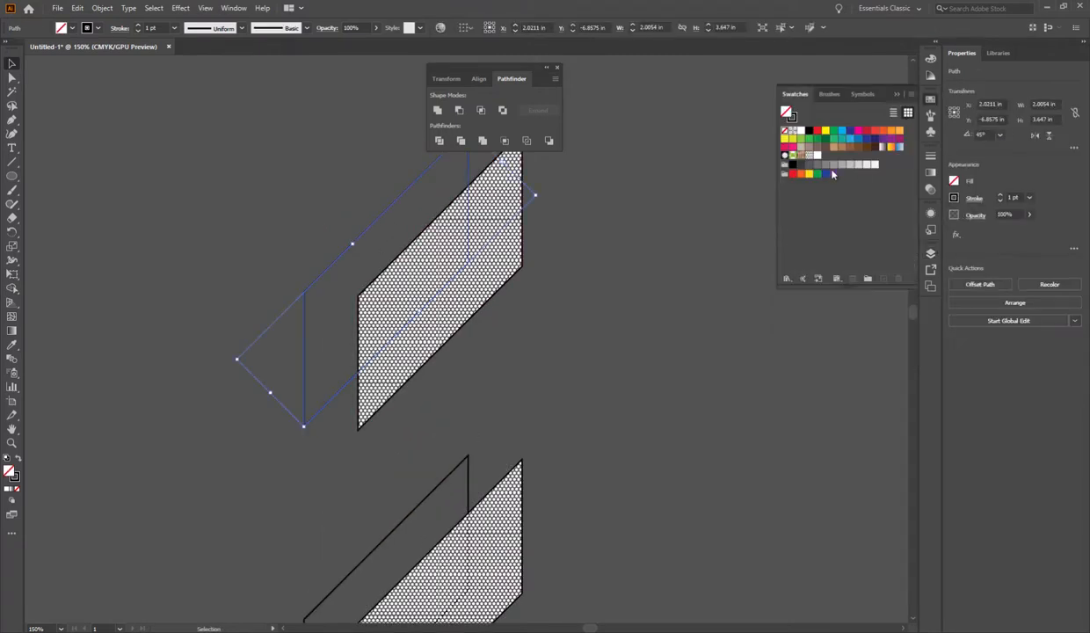
click(794, 155)
click(573, 219)
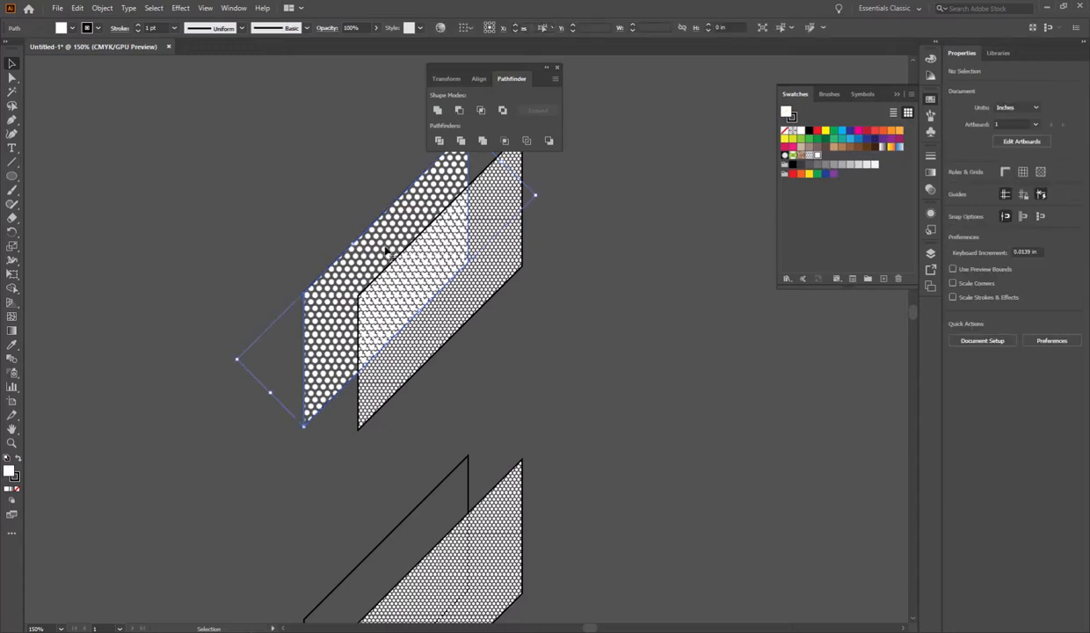
Scale only the pattern in the upper-left parallelogram to a uniform 50%, without transforming the object.
right_click(408, 260)
mouse_move(470, 429)
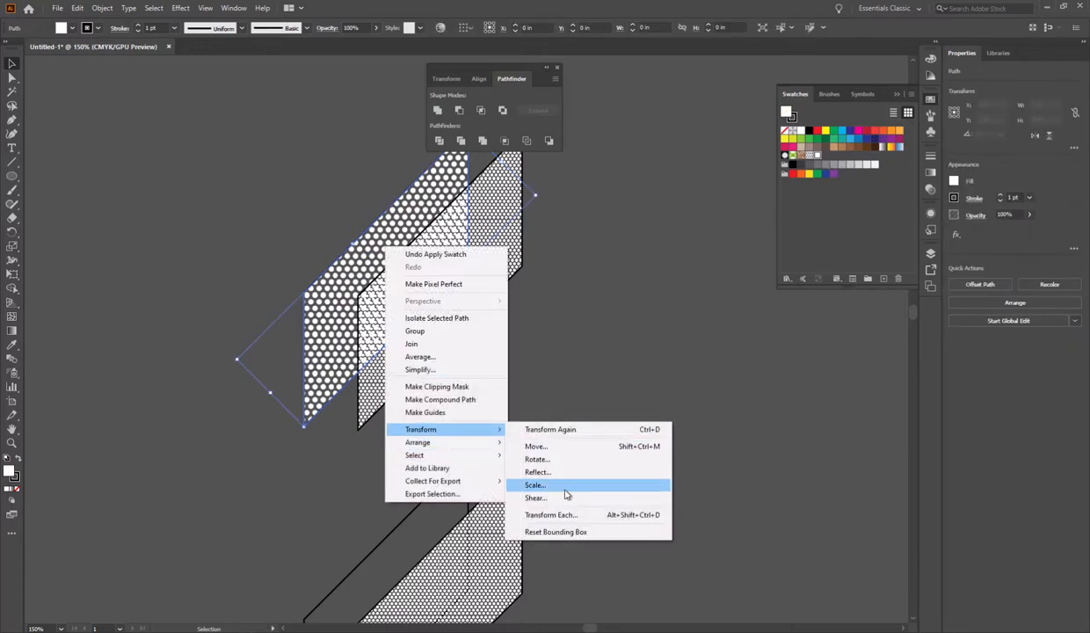
click(564, 489)
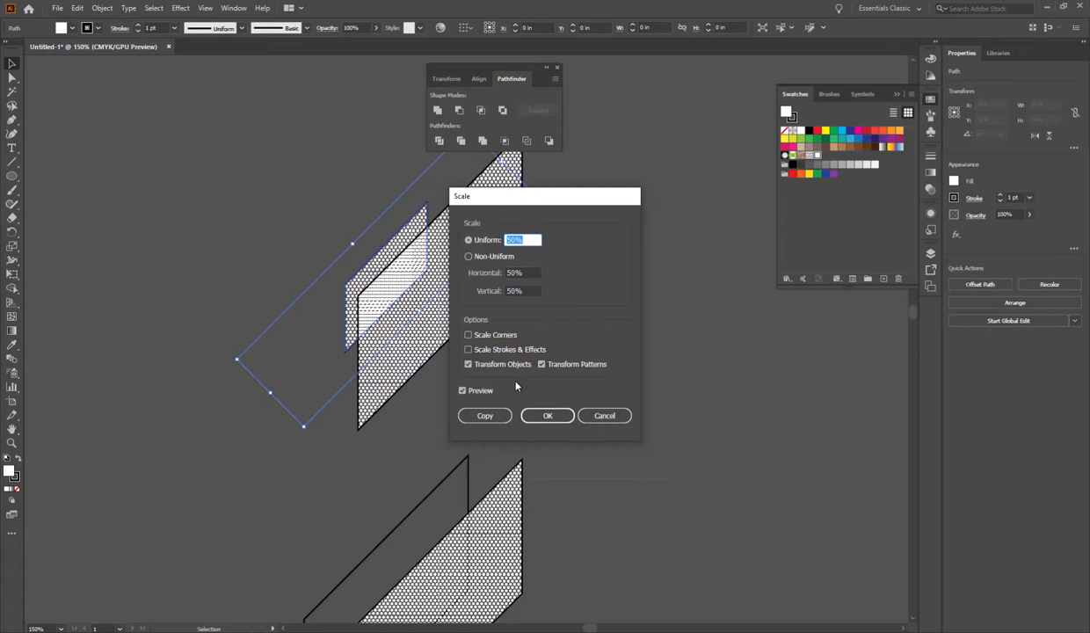
click(467, 363)
click(546, 415)
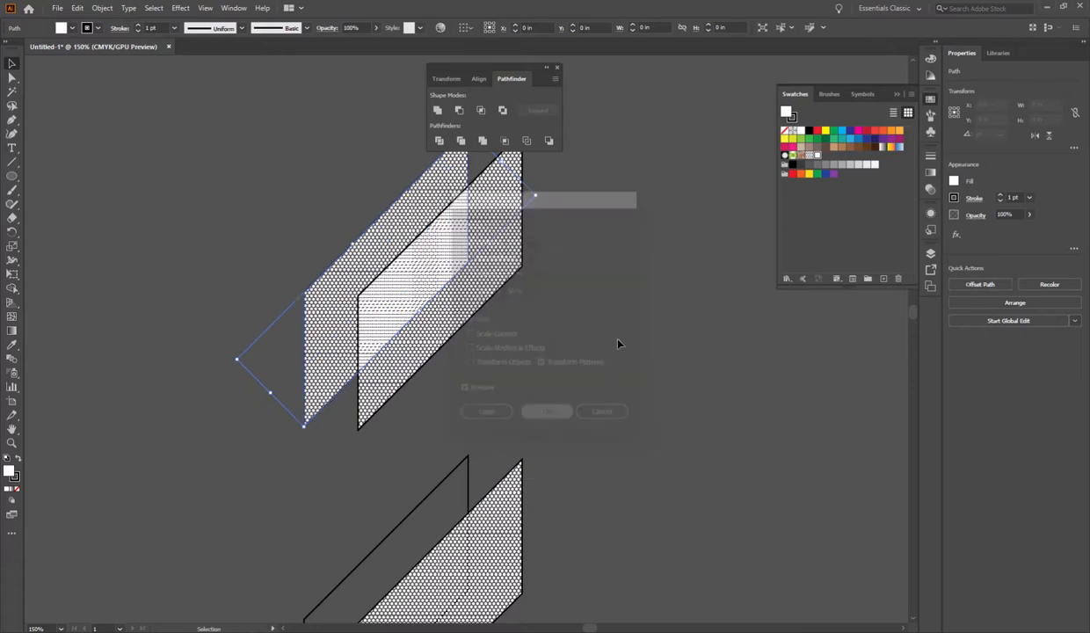
click(632, 332)
scroll(403, 261, up, 3)
scroll(451, 311, down, 2)
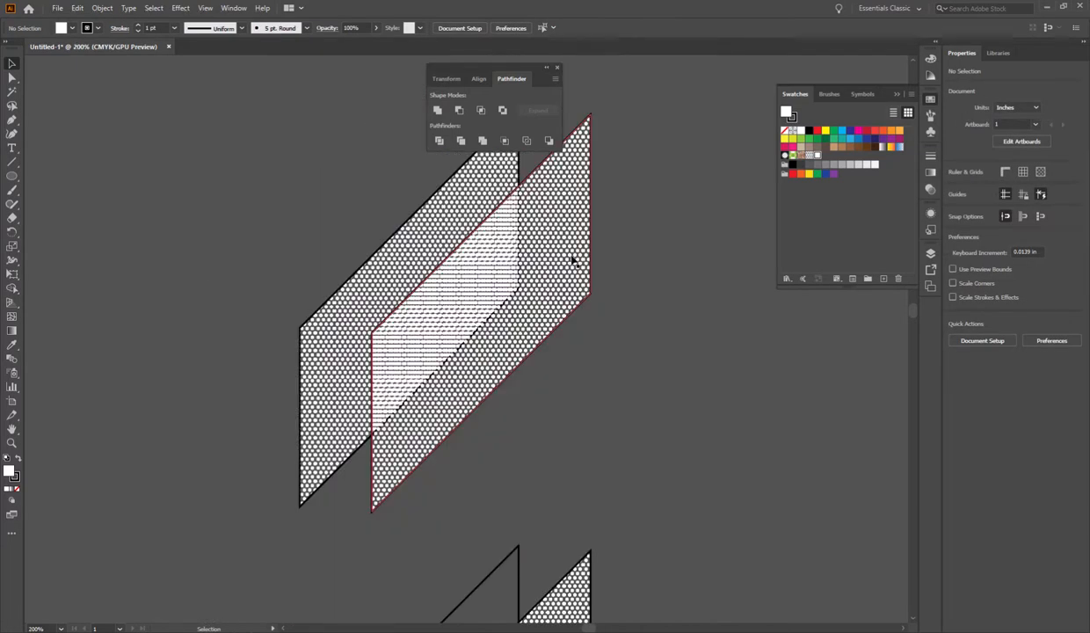
Remove the dot pattern fill from the lower pair's right parallelogram so only its outline is left.
scroll(527, 292, down, 2)
click(540, 477)
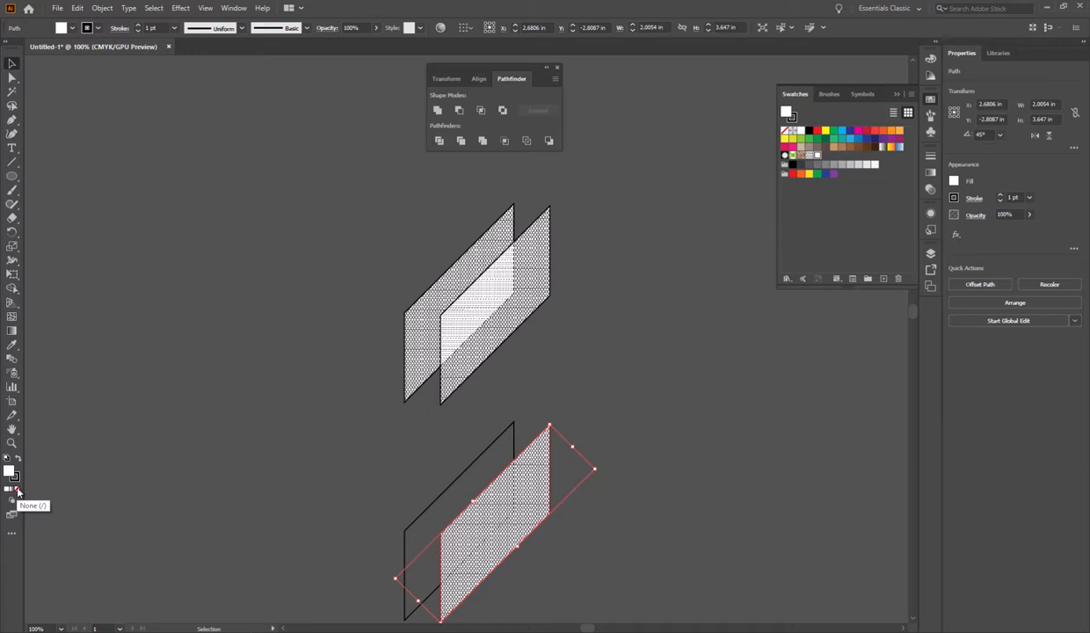
click(17, 492)
click(466, 498)
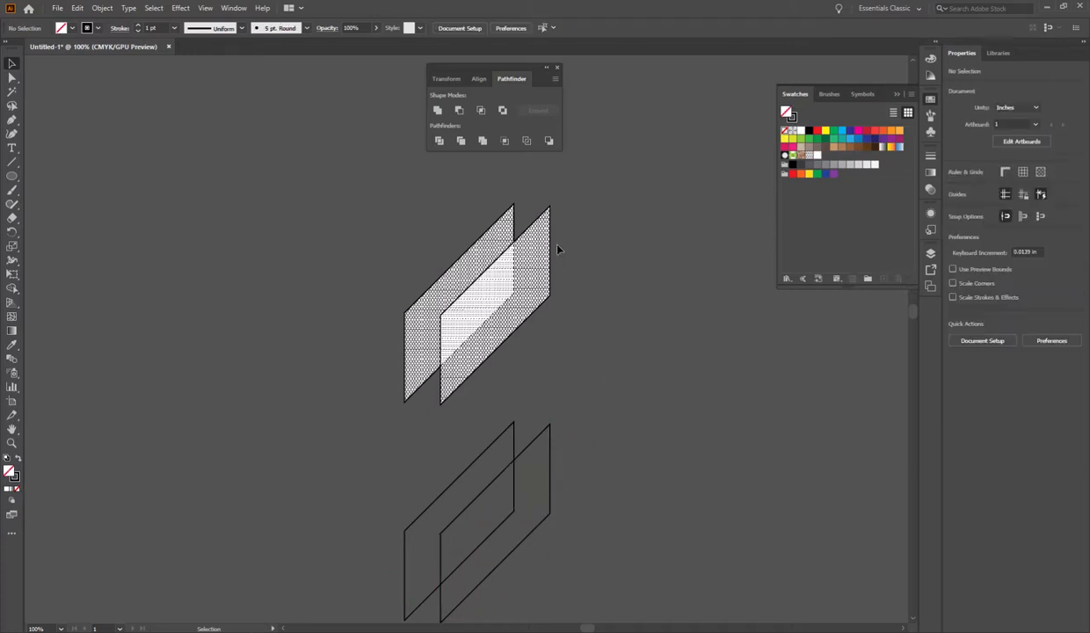
Select both dotted parallelograms of the upper pair and set their stroke to none.
drag(416, 176, 547, 268)
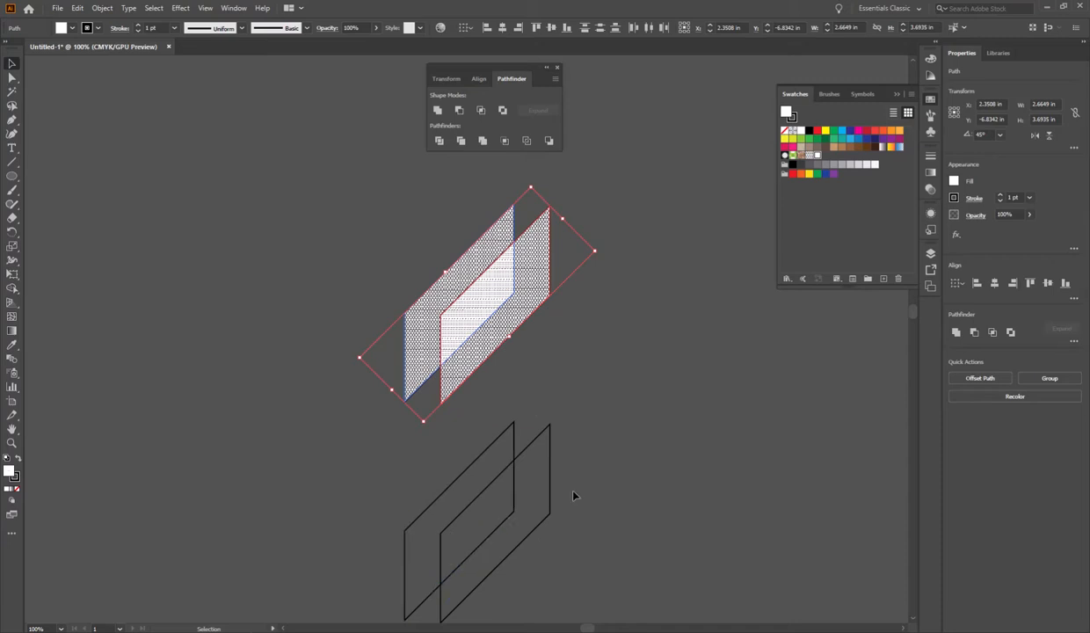
click(17, 457)
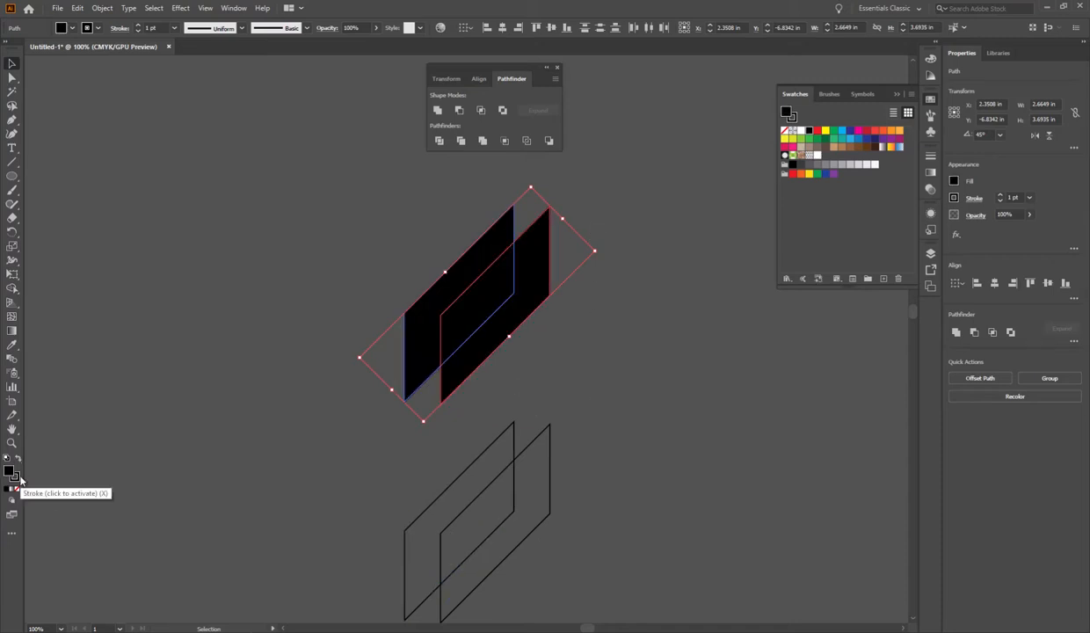
key(ctrl+z)
click(17, 484)
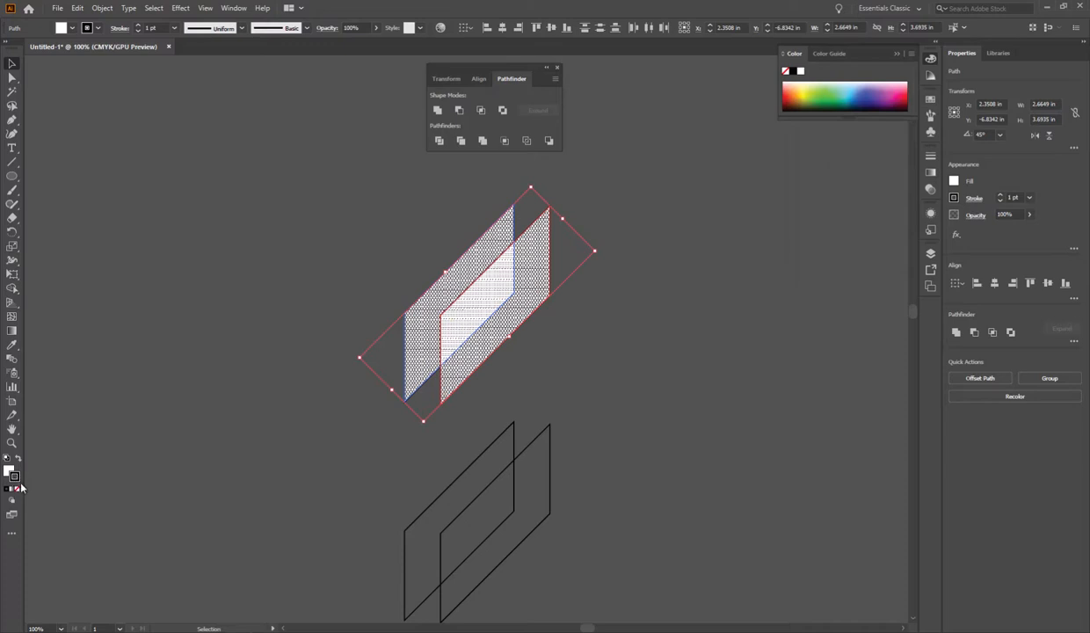
click(615, 465)
Duplicate the two outlined parallelograms straight up, placing the copies about 4.3 in above the dotted pair.
drag(615, 465, 564, 441)
click(496, 472)
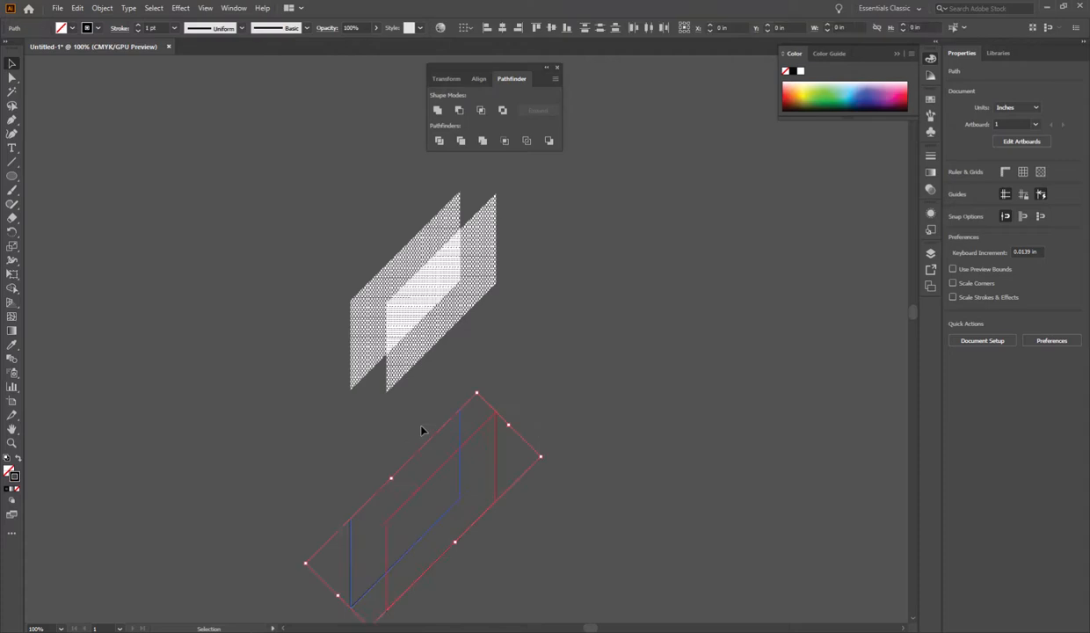
scroll(446, 445, down, 2)
drag(473, 455, 526, 308)
click(520, 242)
scroll(525, 310, up, 3)
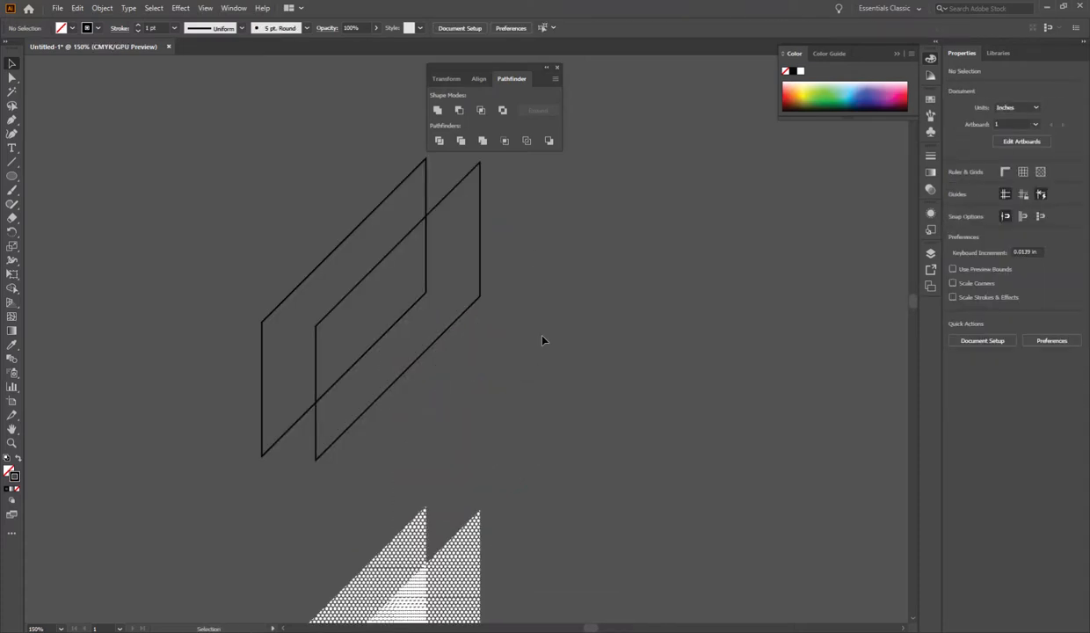
Give the topmost pair of parallelograms a solid white fill and no stroke.
drag(310, 199, 425, 215)
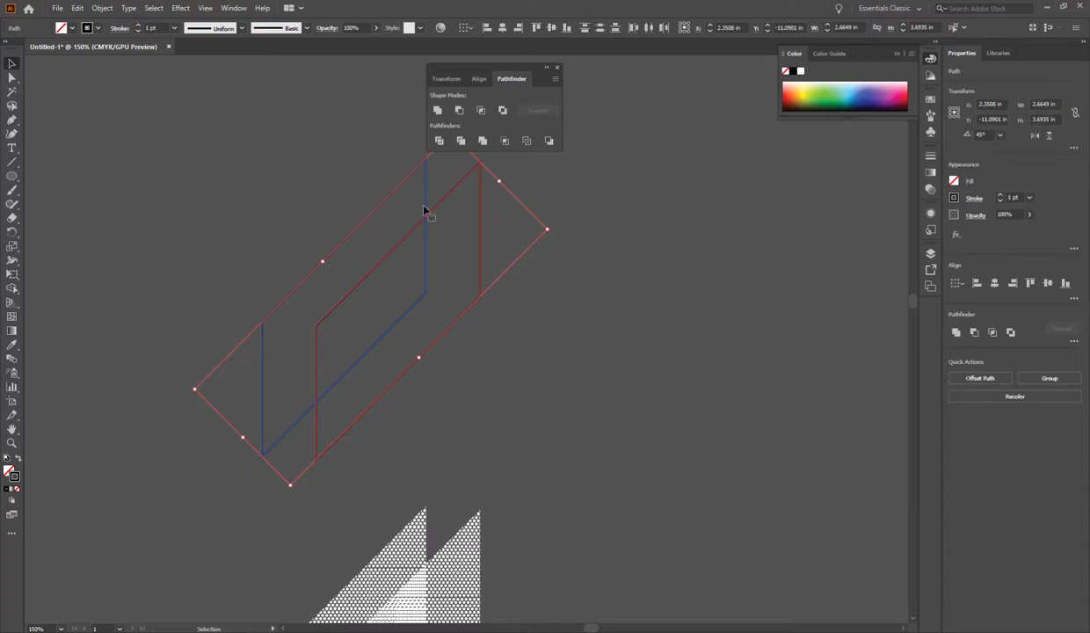
click(800, 72)
key(ctrl+z)
click(19, 489)
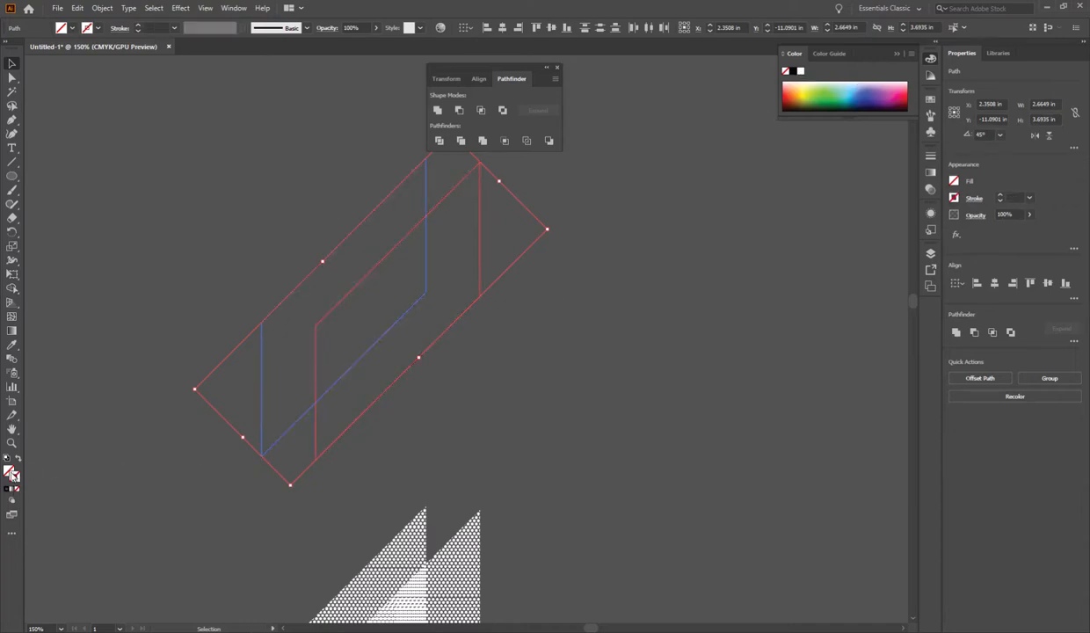
click(801, 72)
click(517, 333)
key(ctrl+minus)
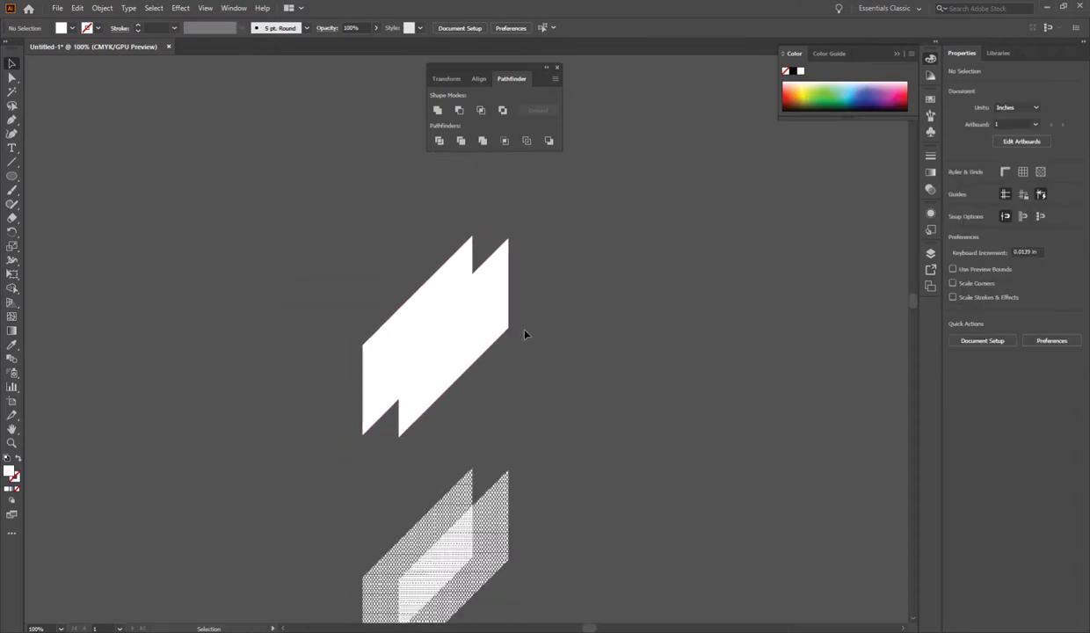
Set the opacity of both solid white parallelograms to 20%.
drag(524, 334, 334, 221)
click(450, 245)
key(ctrl+a)
click(350, 27)
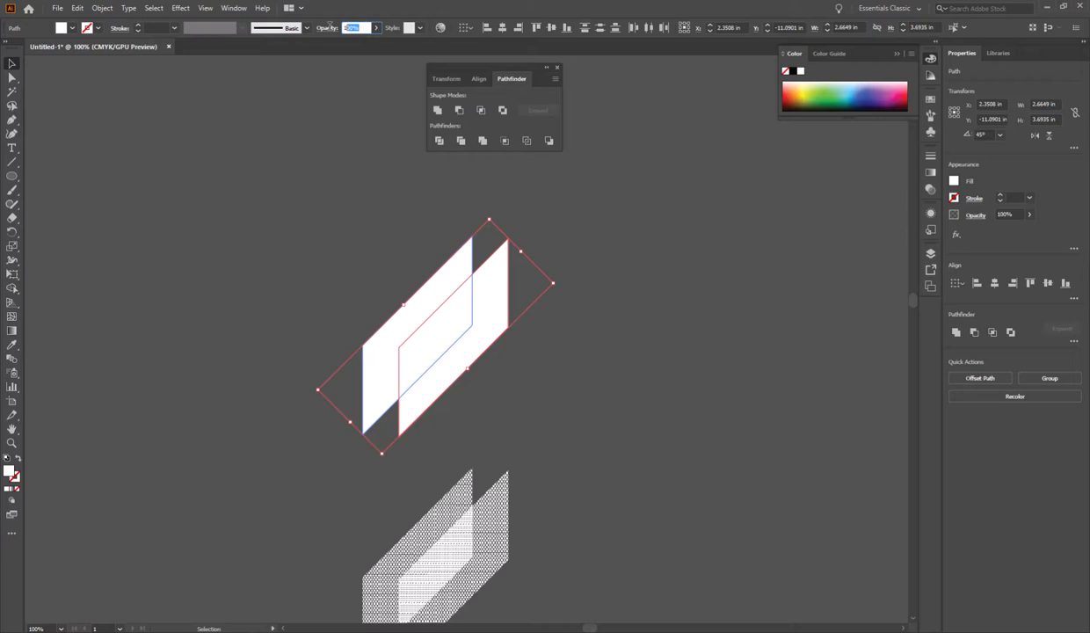
text(20)
key(Return)
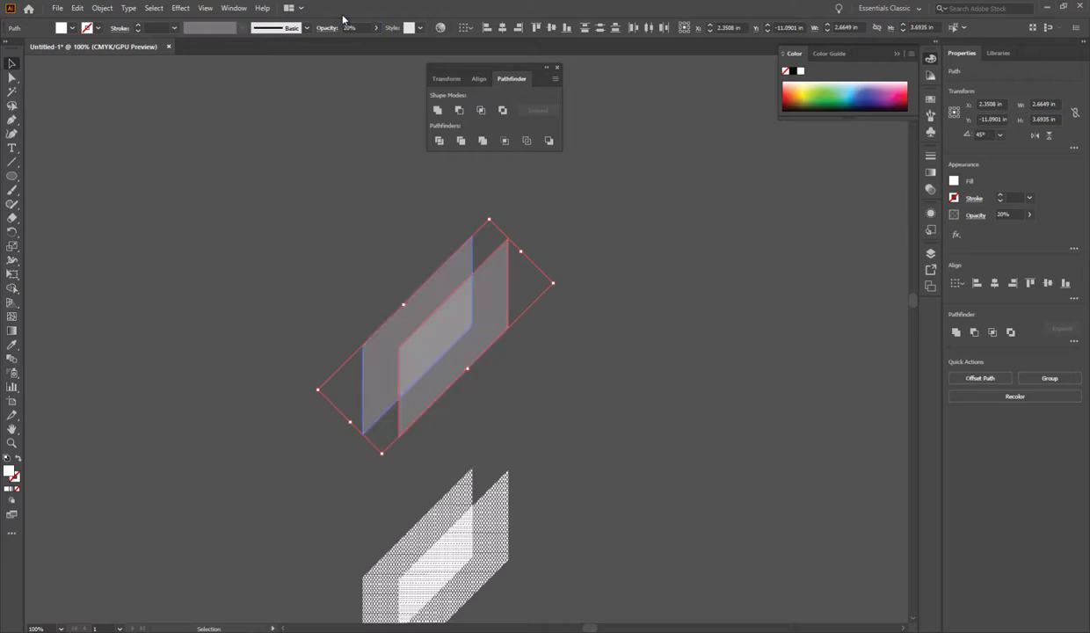
click(711, 311)
Move the translucent white pair straight down about 8.3 in onto the black-outlined parallelograms, lining up their edges.
scroll(384, 329, down, 2)
drag(440, 393, 417, 479)
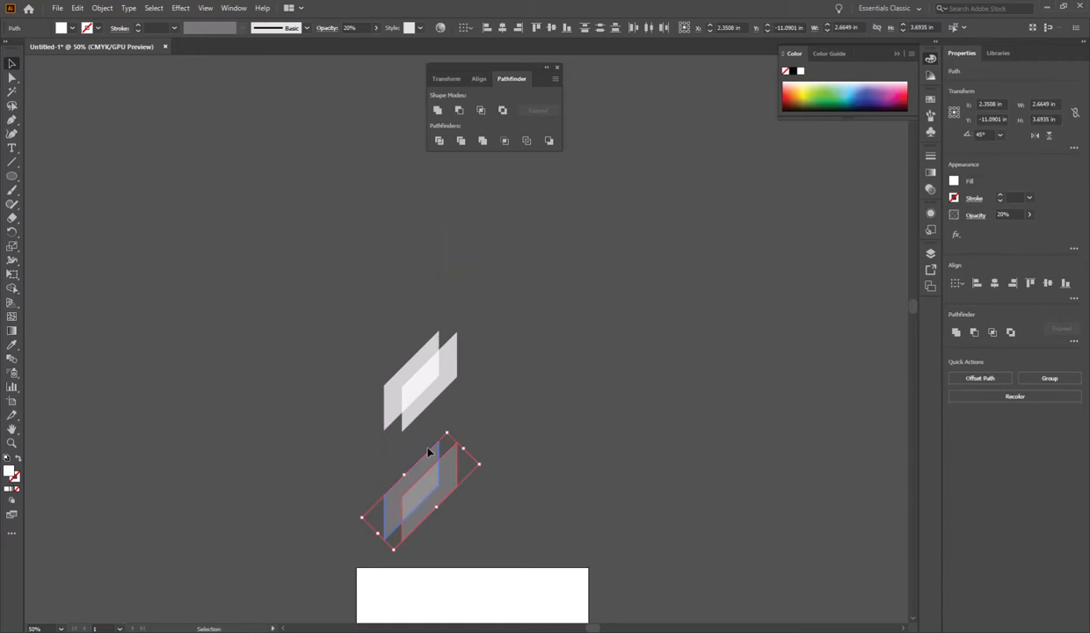
scroll(433, 450, up, 5)
scroll(455, 453, up, 4)
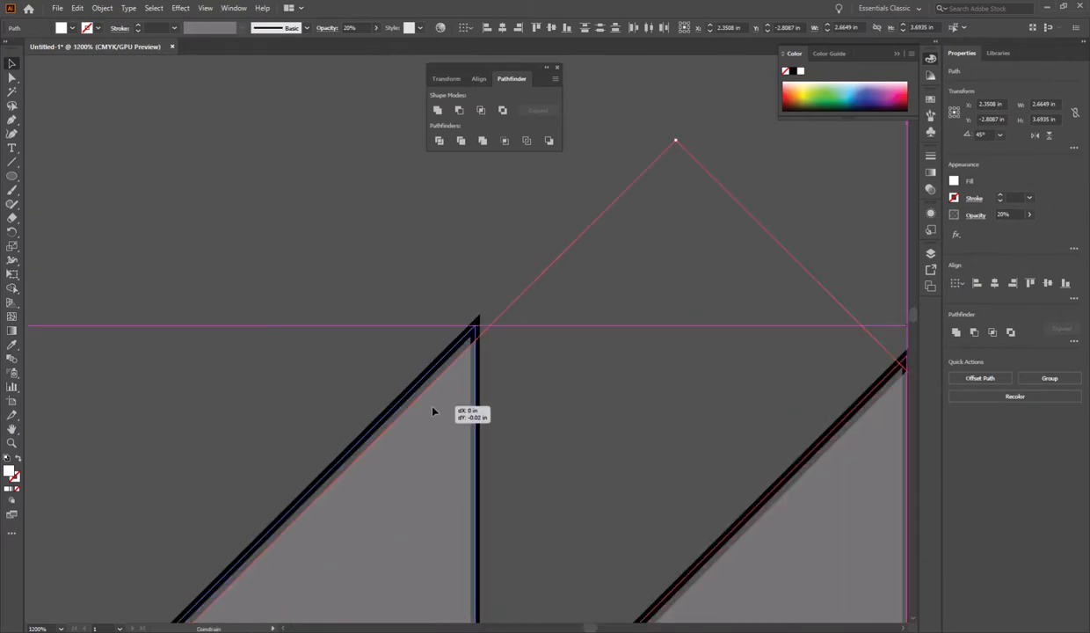
click(368, 384)
scroll(390, 375, down, 4)
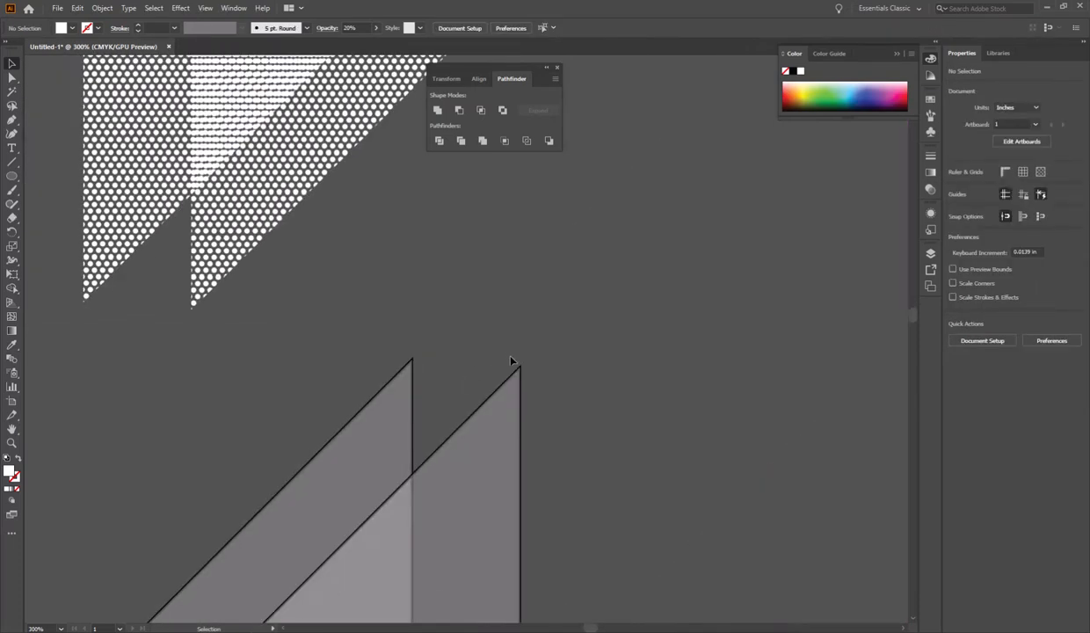
scroll(510, 357, down, 2)
Select both translucent white parallelograms and rearrange them behind their black outlines.
drag(495, 457, 527, 378)
click(527, 378)
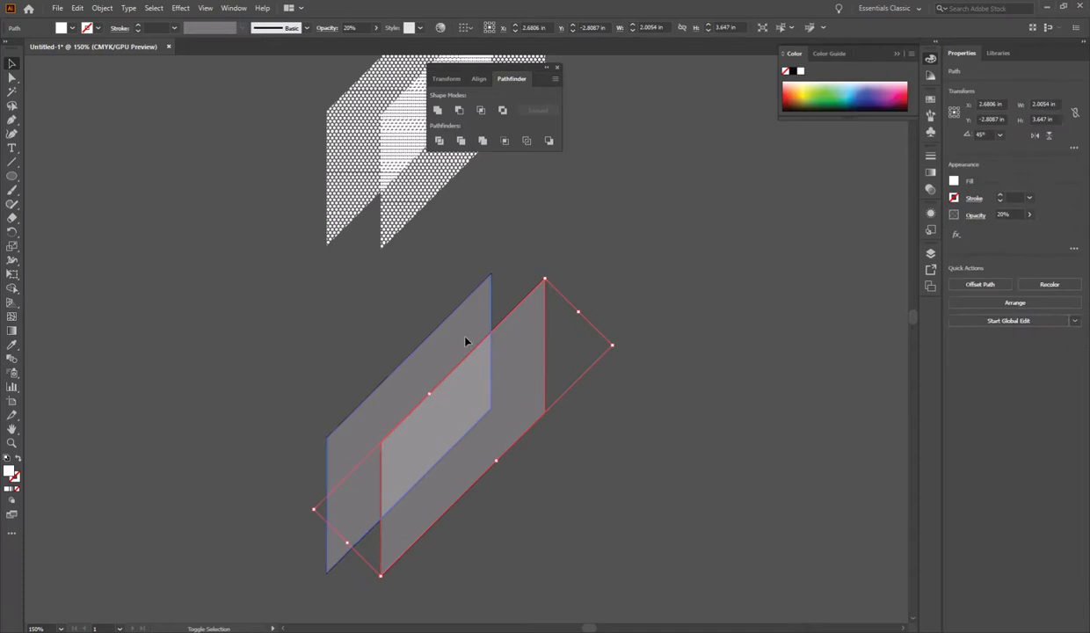
shift+click(465, 338)
right_click(616, 251)
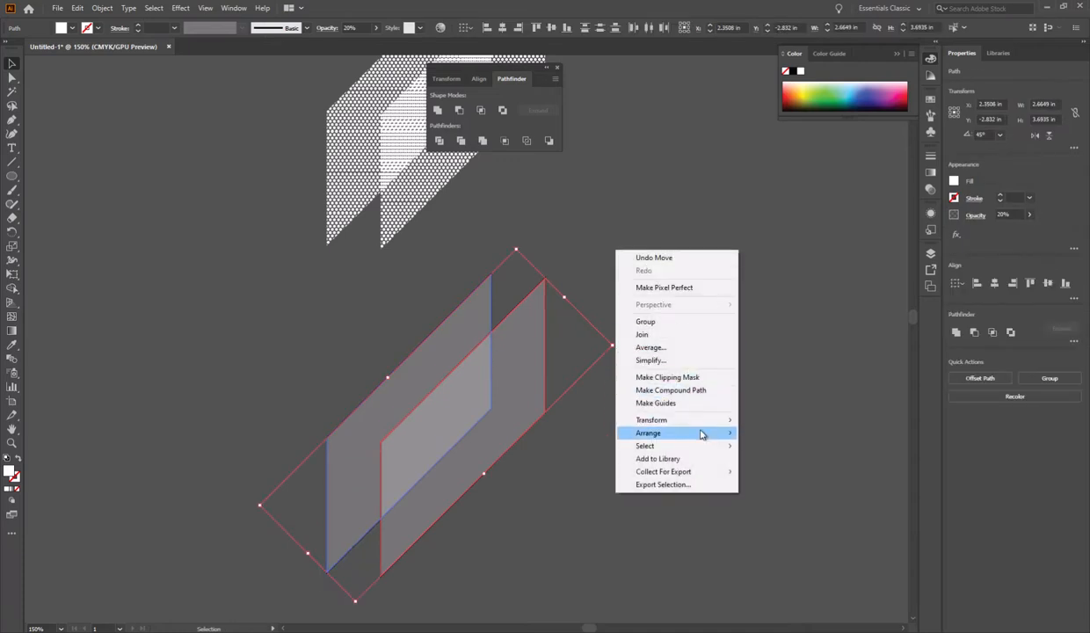
mouse_move(686, 432)
click(788, 474)
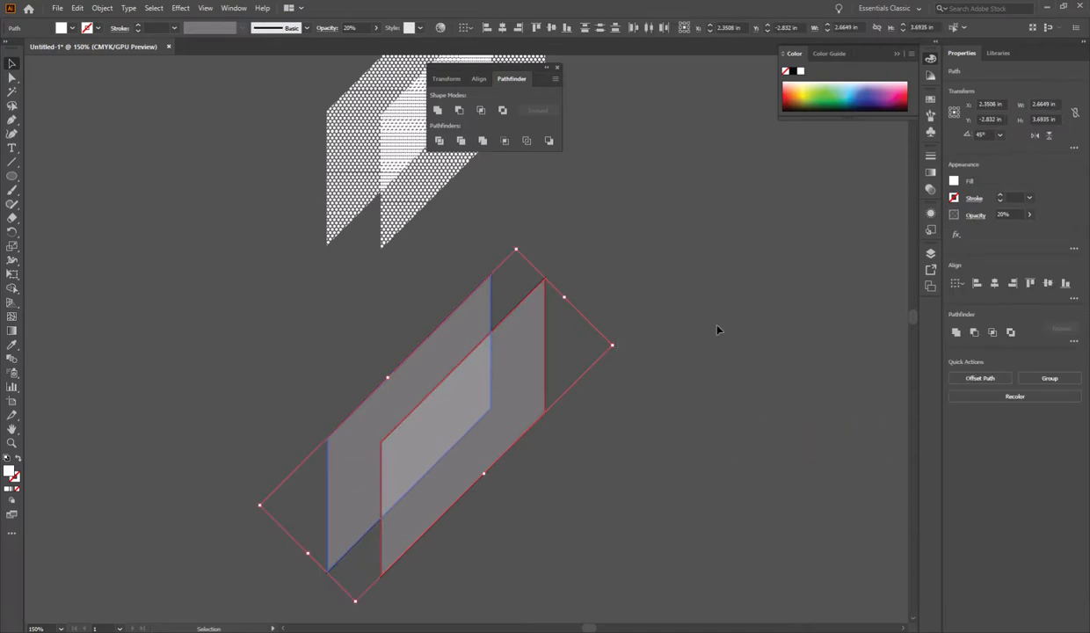
click(694, 313)
Inspect the outline corners and the overlapping area of the translucent white pair up close.
scroll(535, 304, up, 5)
scroll(536, 369, down, 2)
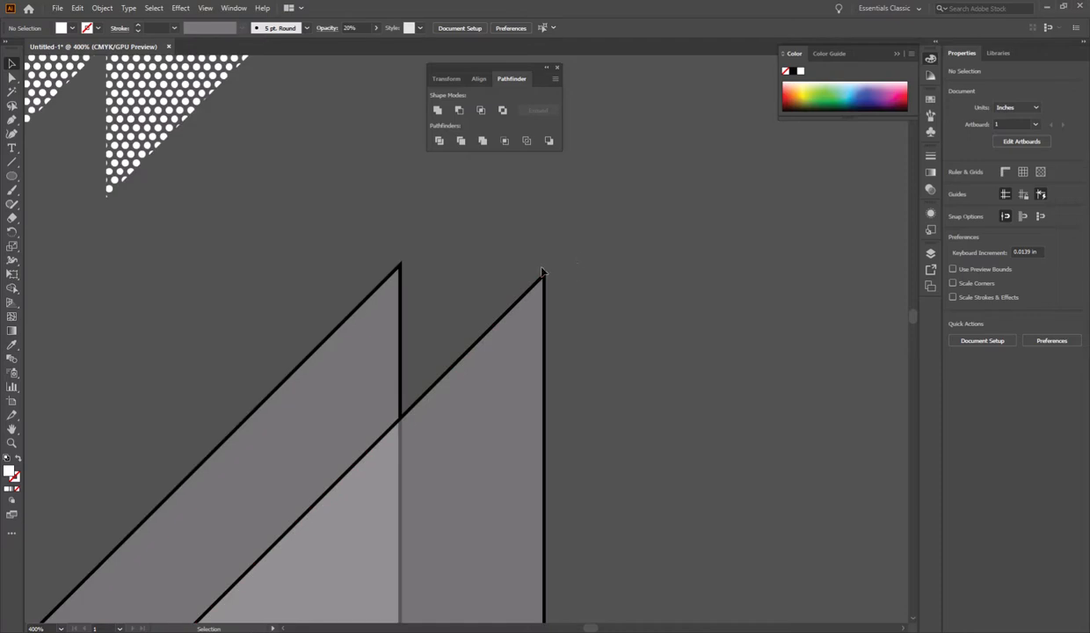
scroll(513, 379, down, 3)
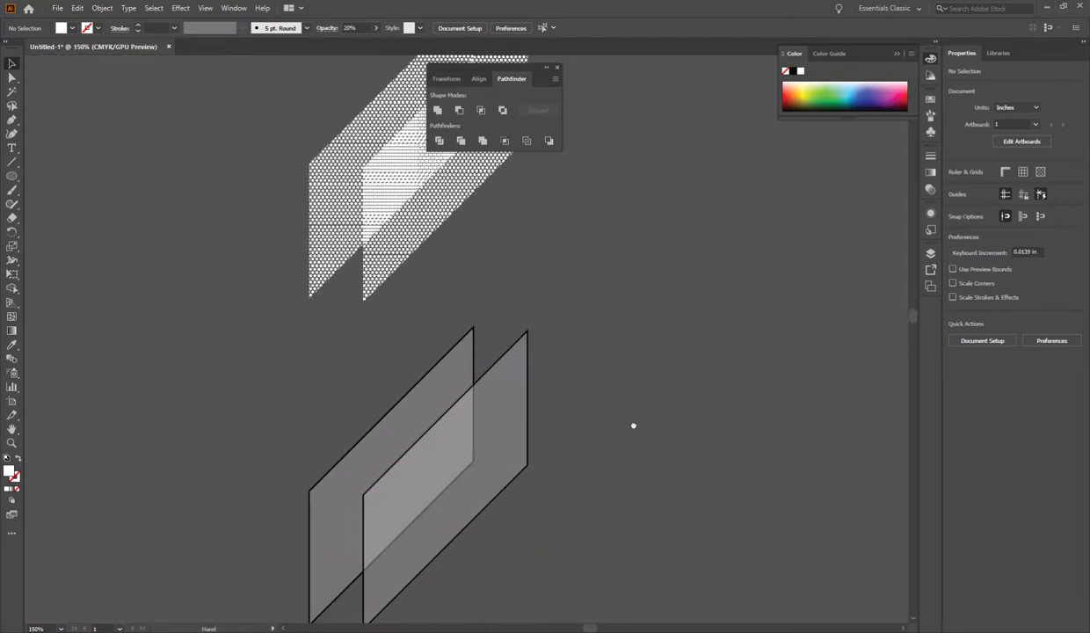
drag(629, 428, 721, 346)
scroll(508, 415, up, 1)
scroll(446, 502, up, 1)
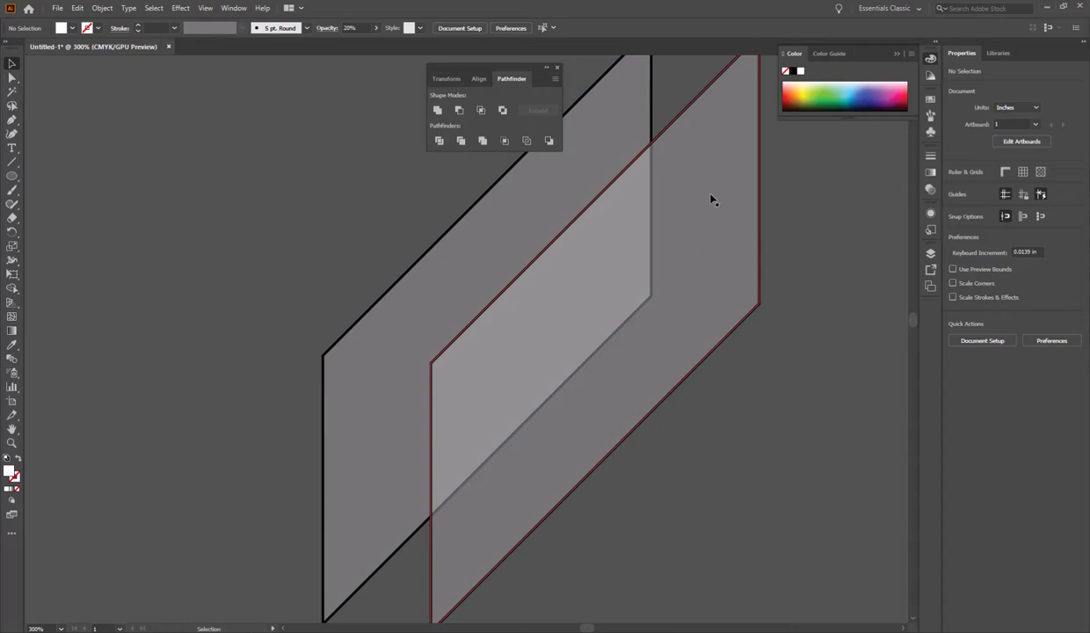
scroll(595, 436, down, 2)
Select both dotted parallelograms of the pair above and set their opacity to 25%.
drag(626, 228, 597, 488)
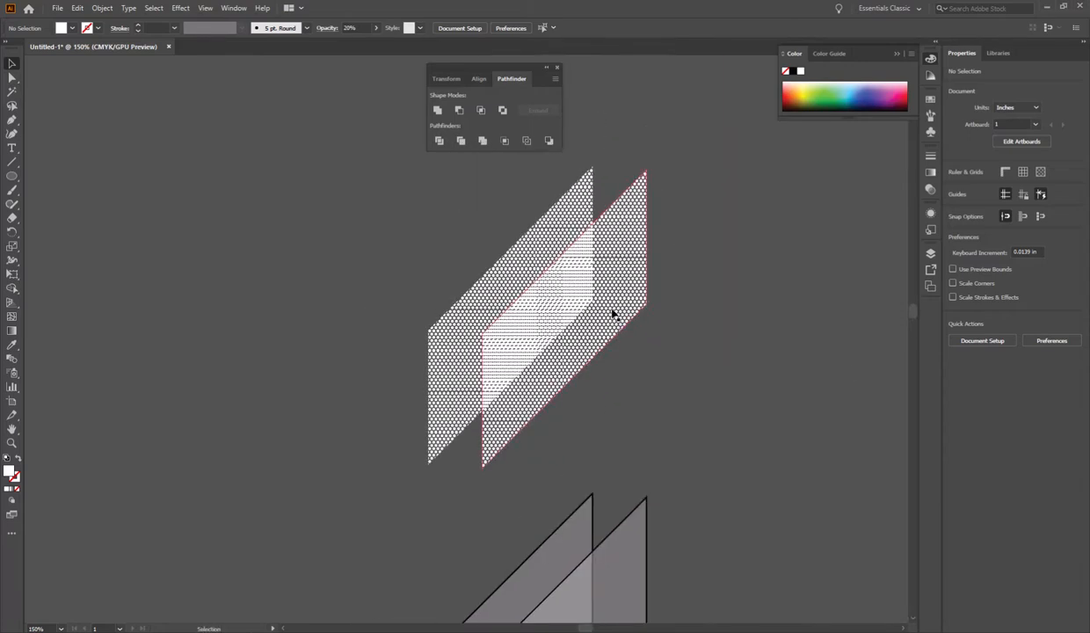
click(510, 243)
click(354, 28)
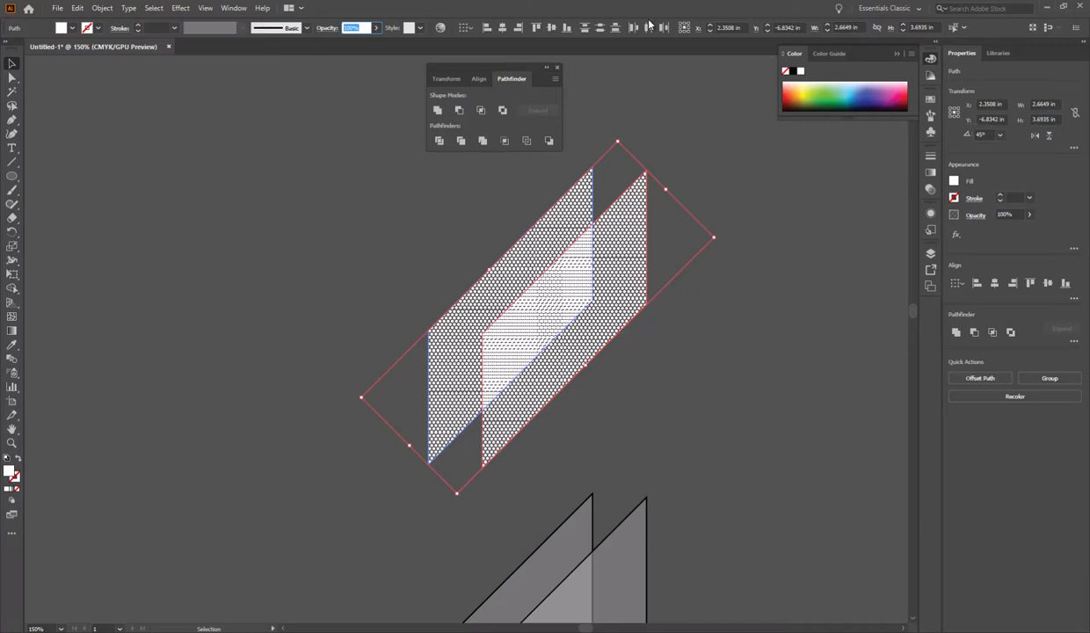
text(25)
key(Return)
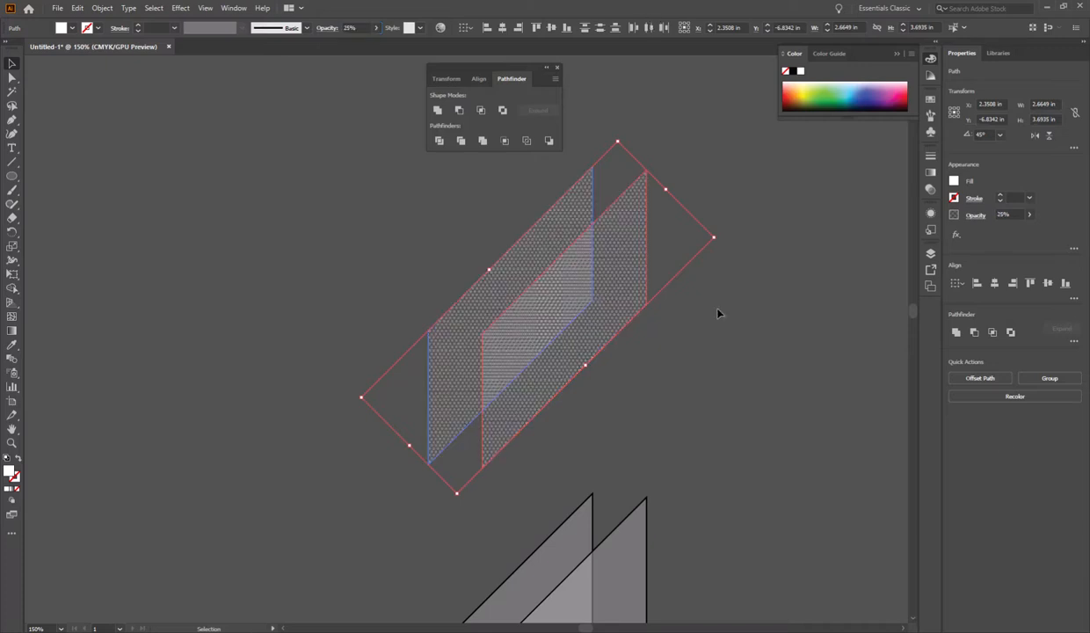
Move the dotted pair straight down about 4 in onto the outlined parallelograms, aligning the corners with the outlines.
key(ctrl+minus)
drag(637, 251, 639, 475)
scroll(650, 413, up, 9)
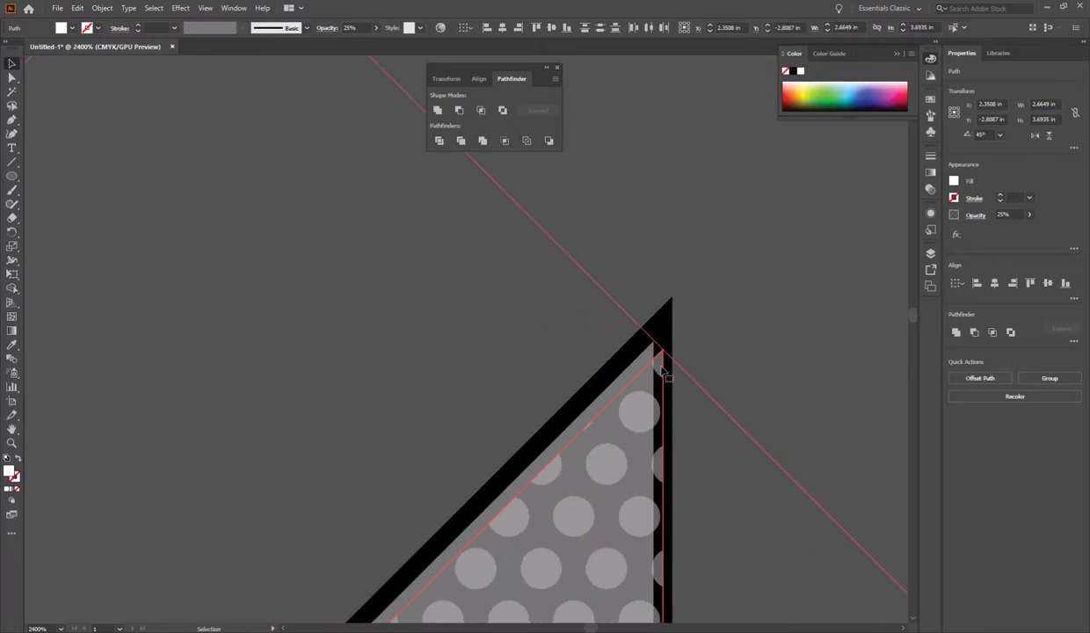
drag(665, 362, 665, 337)
scroll(691, 333, down, 4)
Send the dotted pair backward in the stacking order, behind the black outlines.
right_click(729, 286)
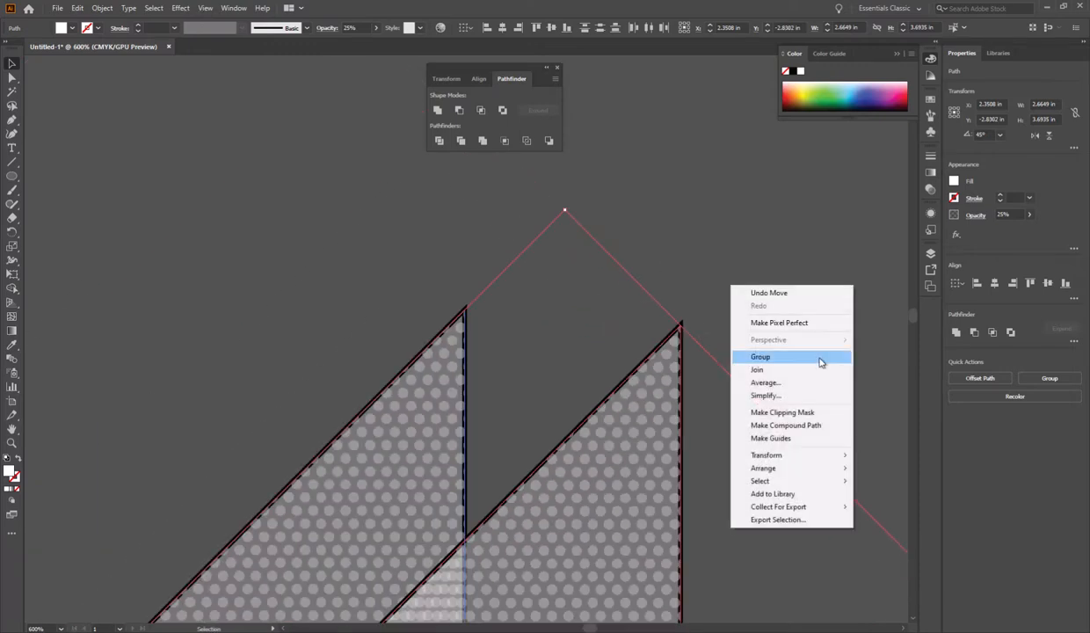
mouse_move(818, 468)
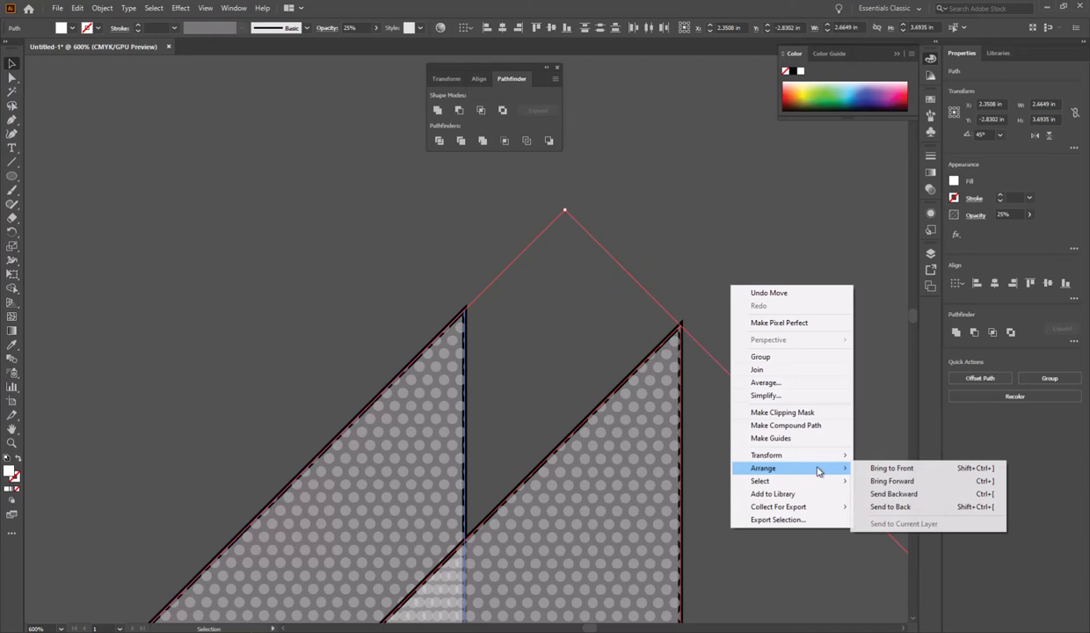
click(892, 493)
click(781, 285)
scroll(674, 275, down, 4)
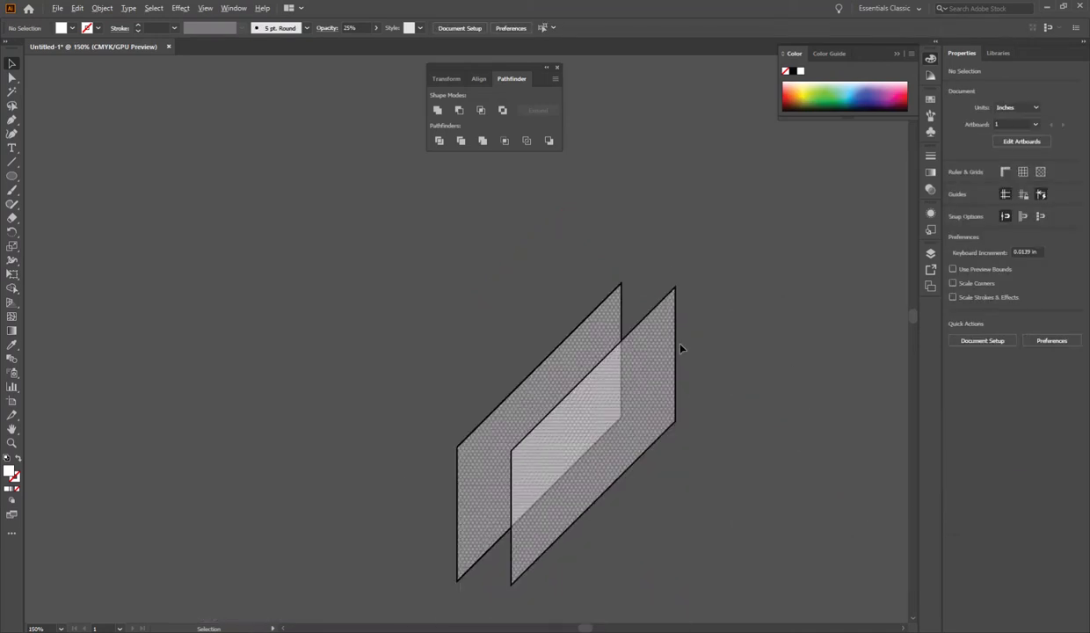
Delete both 20% opacity solid white parallelograms beneath the dotted pair.
scroll(608, 455, up, 6)
scroll(505, 368, down, 1)
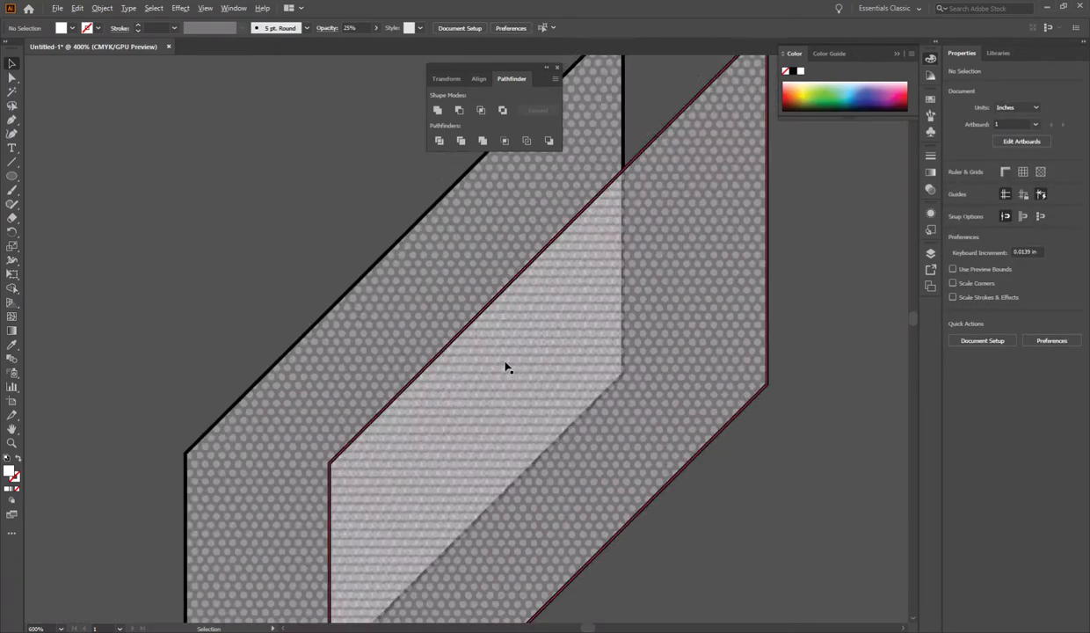
scroll(505, 367, down, 3)
scroll(529, 396, up, 1)
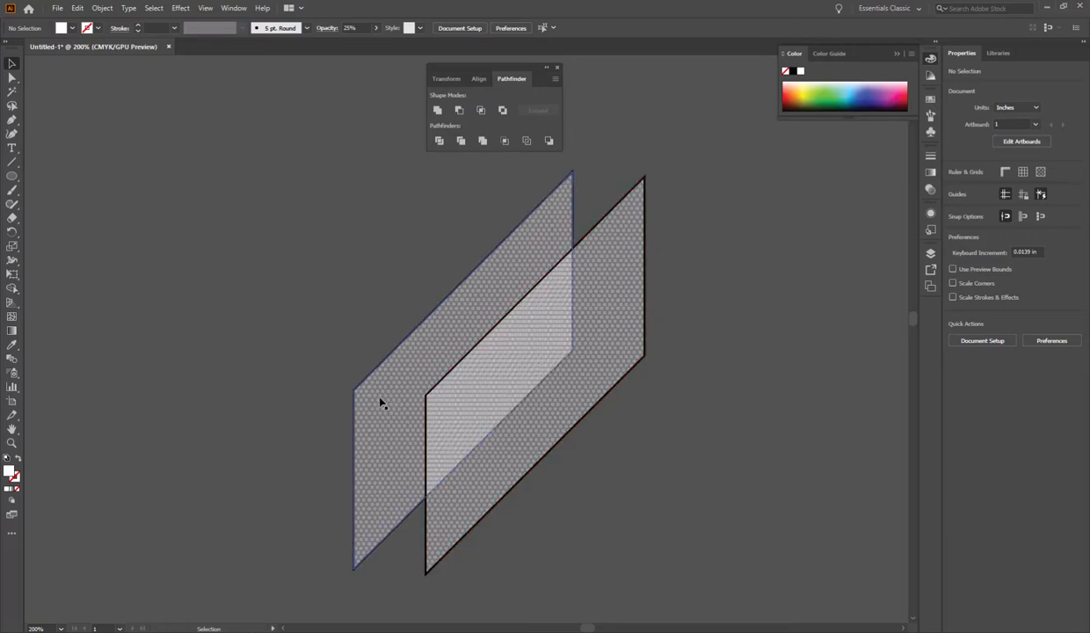
scroll(380, 402, up, 10)
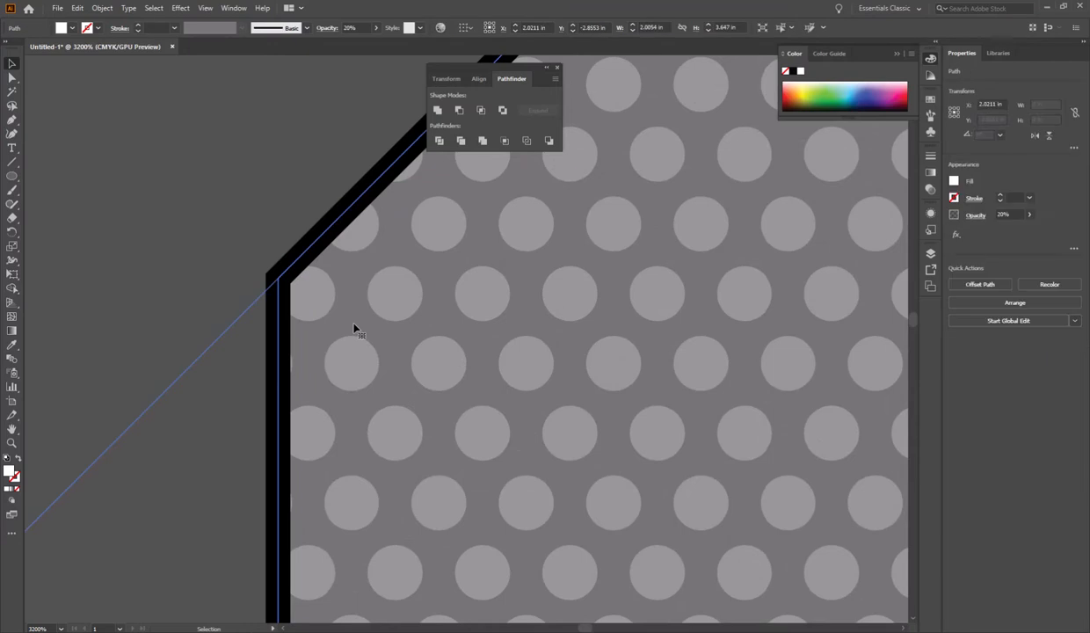
key(Delete)
scroll(354, 329, down, 4)
scroll(660, 331, up, 4)
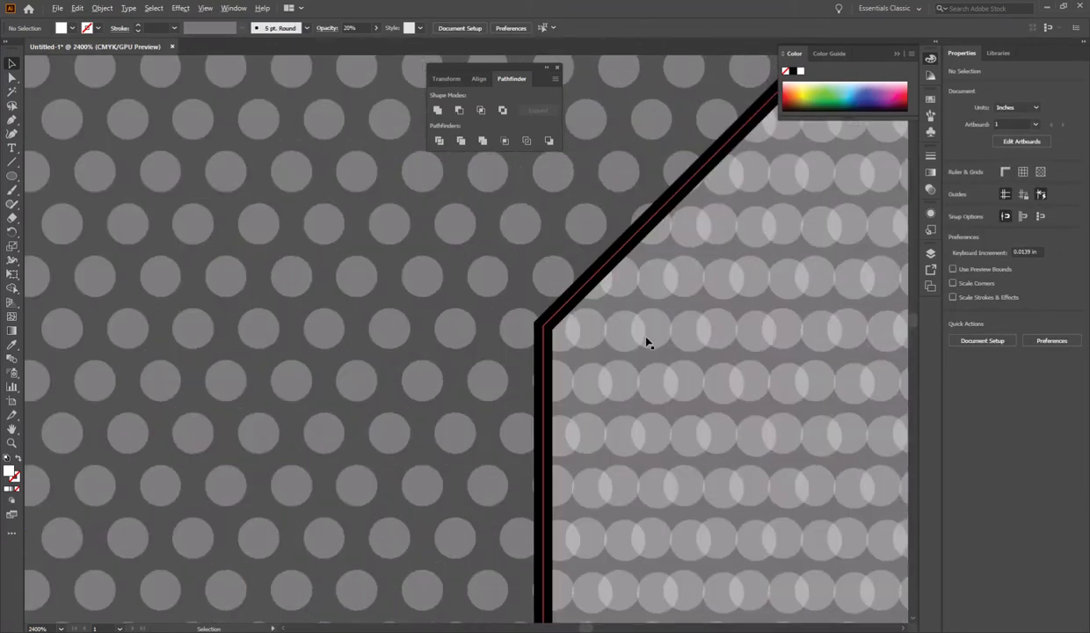
scroll(651, 362, down, 8)
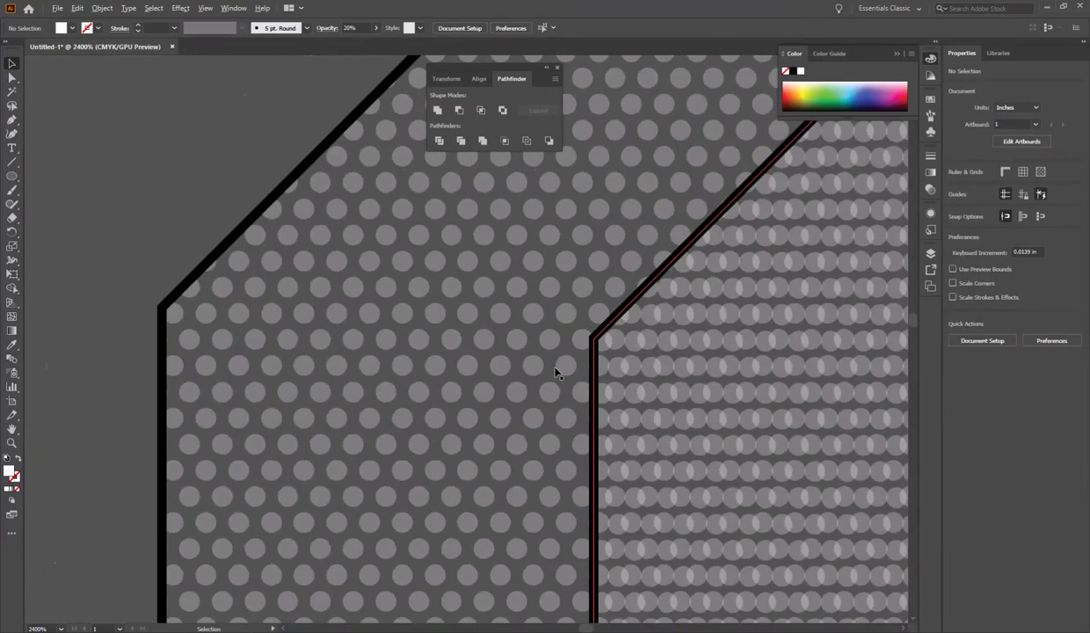
Scale only the dot pattern of the rear parallelogram uniformly to 50%, without transforming the object.
right_click(561, 341)
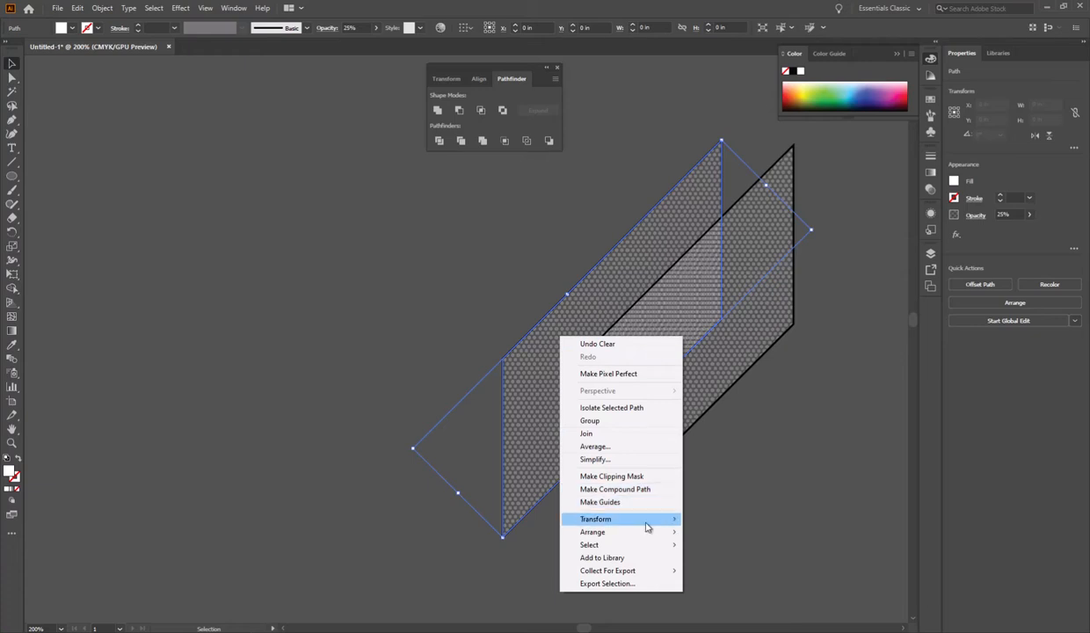
mouse_move(675, 525)
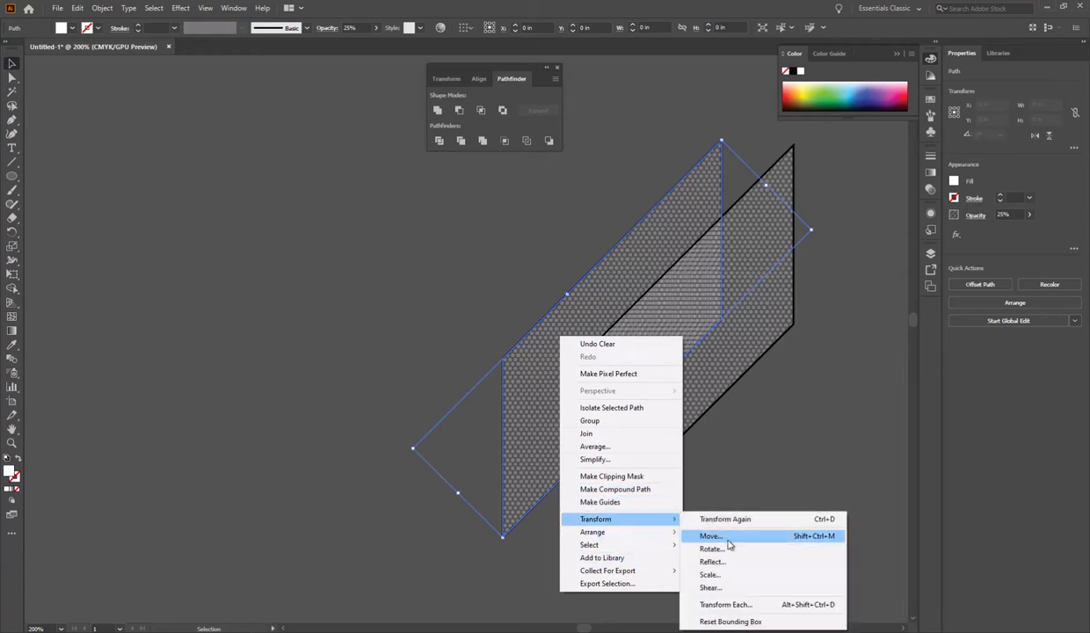
click(716, 563)
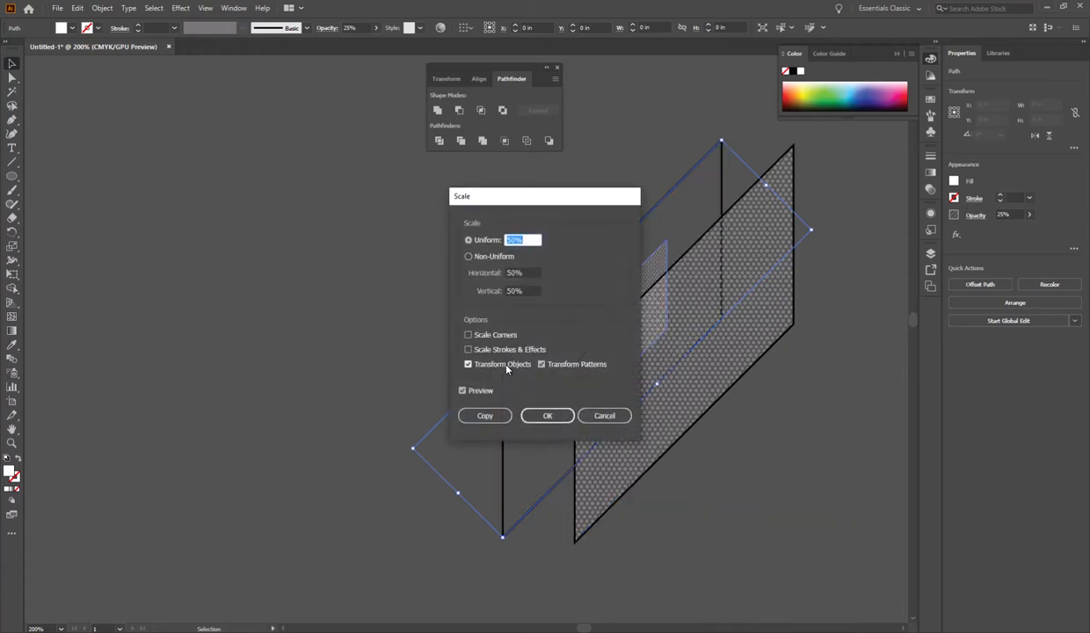
click(544, 414)
click(387, 332)
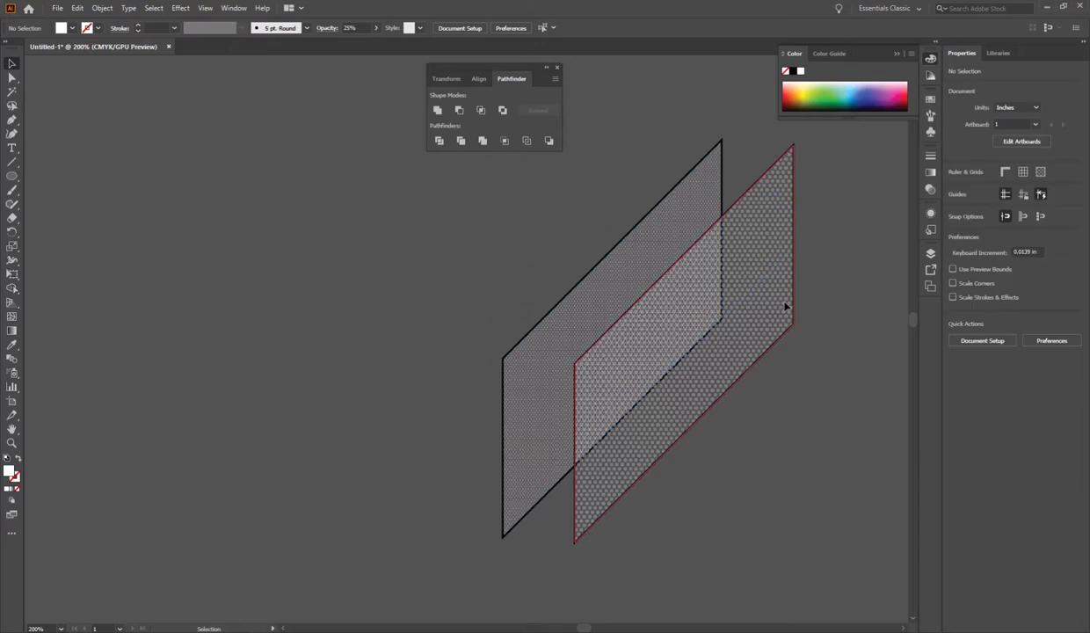
Scale only the dot pattern of the front parallelogram uniformly to 50%, without transforming the object.
right_click(785, 302)
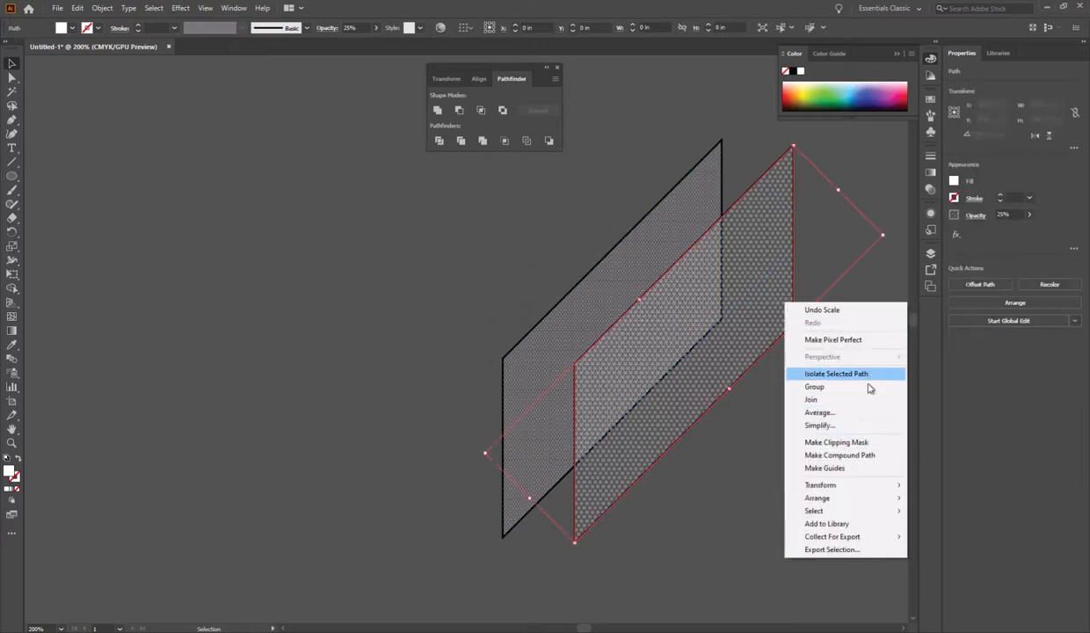
mouse_move(878, 485)
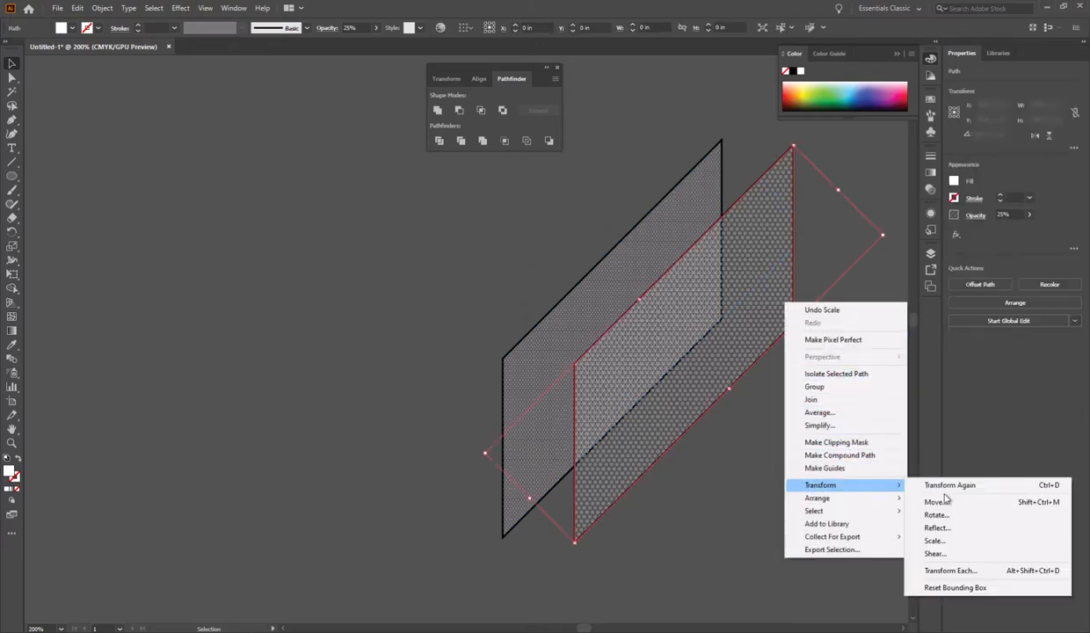
click(933, 541)
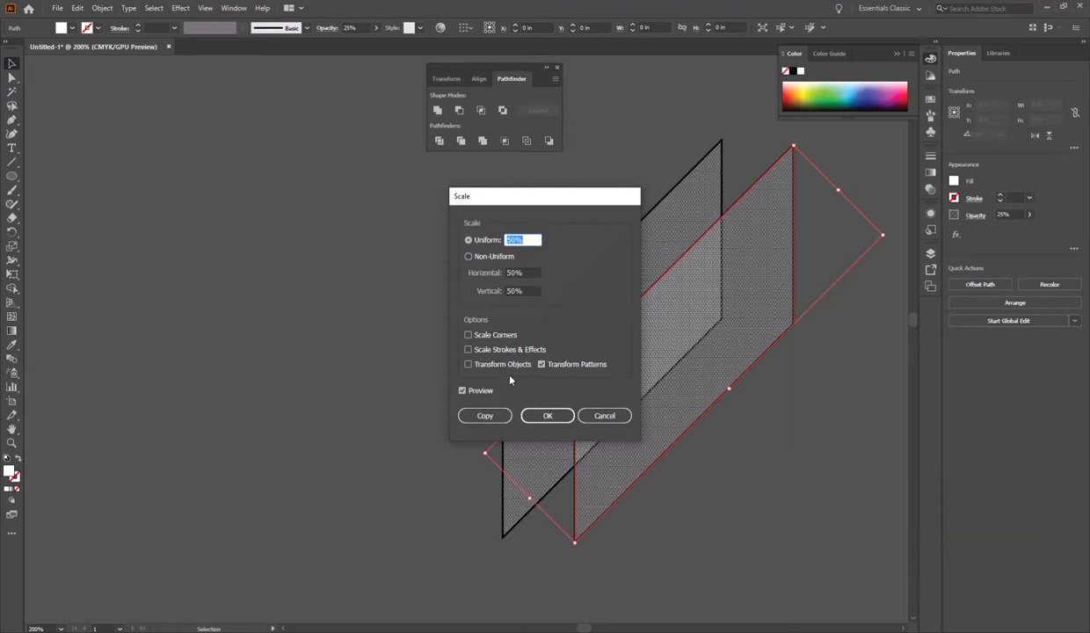
click(546, 414)
click(411, 370)
Replace the dot pattern fill of both the front and rear parallelograms with solid white.
scroll(707, 321, up, 2)
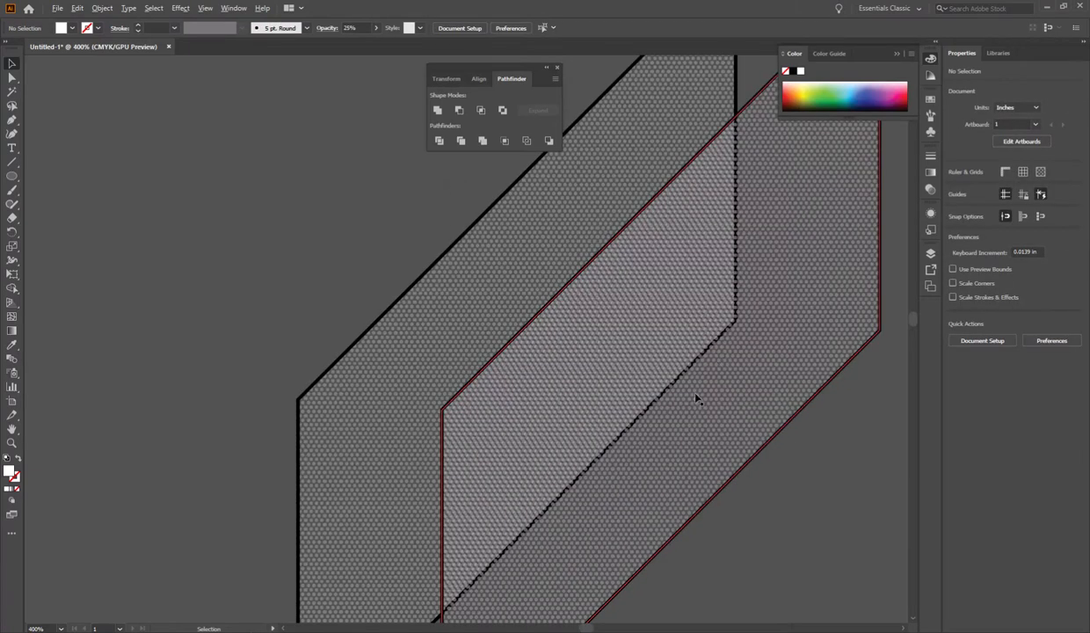
scroll(750, 306, up, 3)
scroll(708, 364, down, 3)
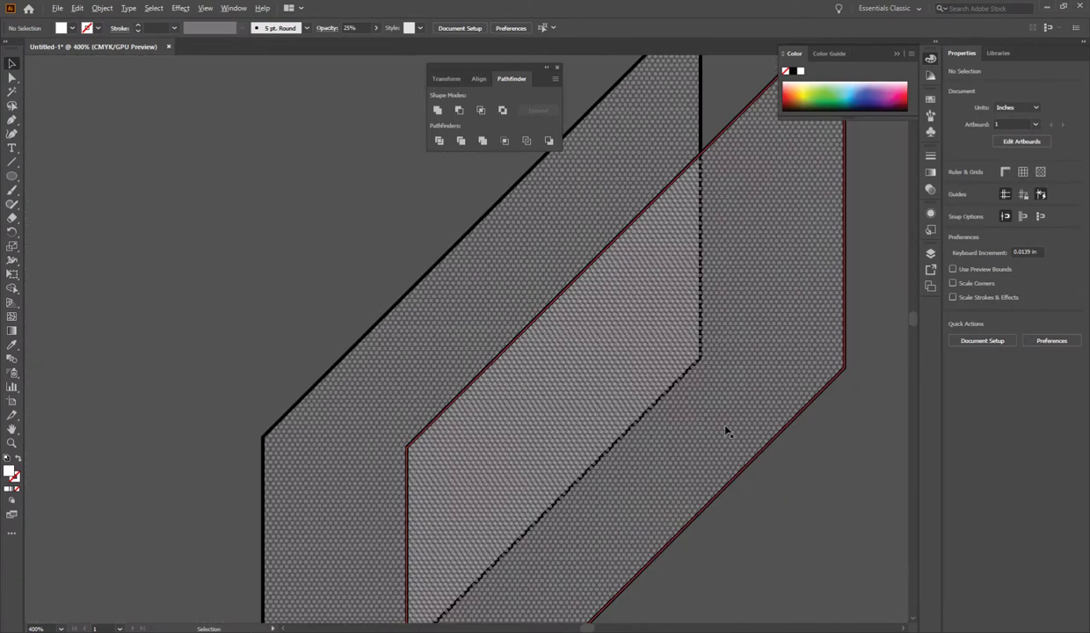
scroll(734, 293, down, 1)
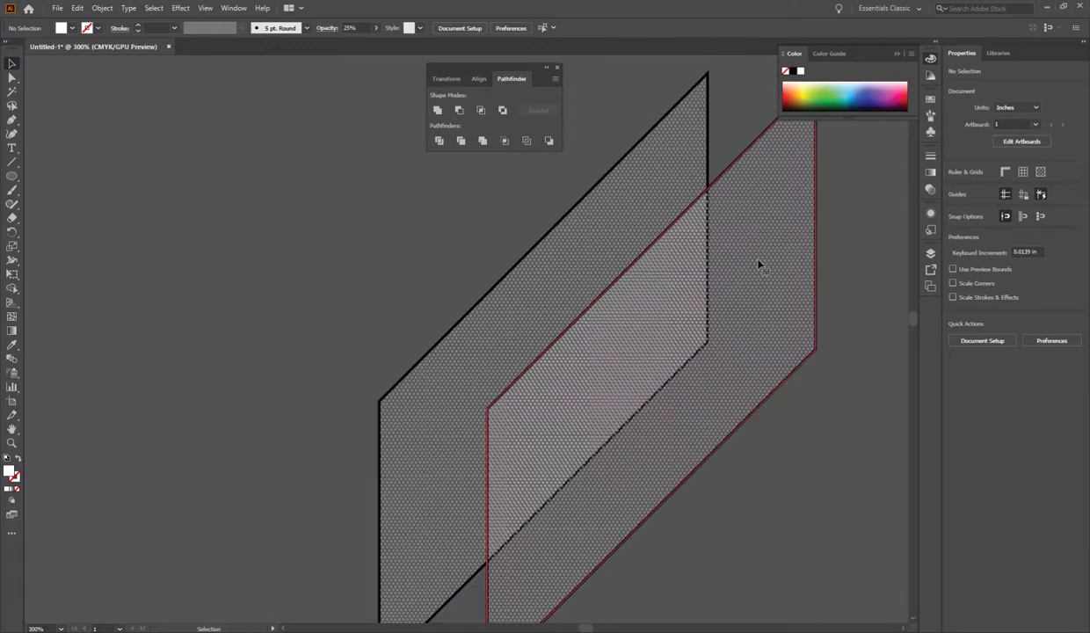
click(759, 263)
click(700, 141)
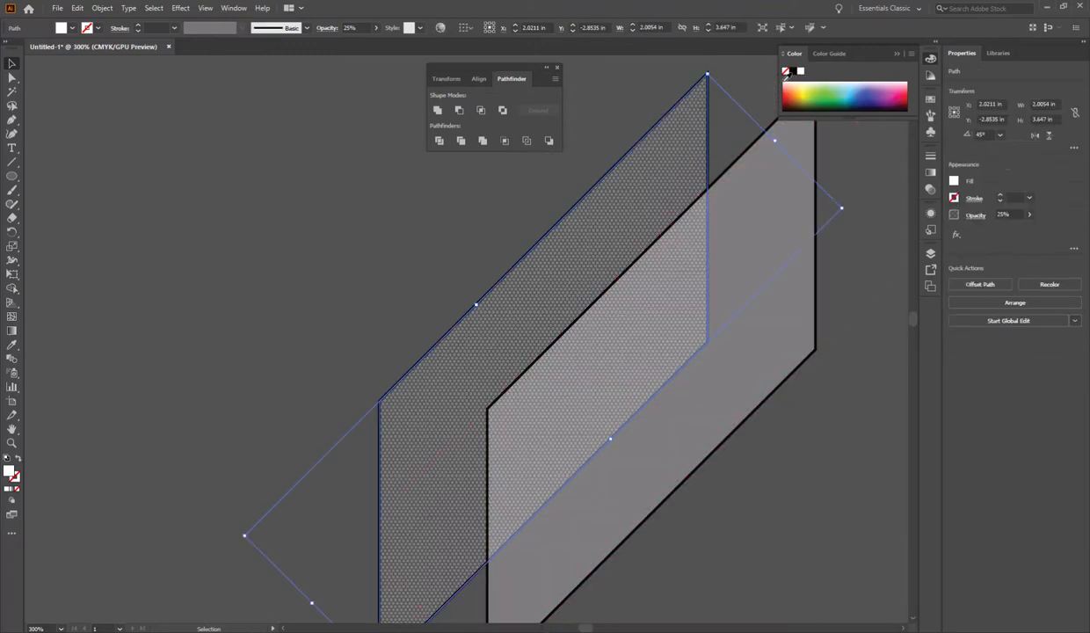
click(800, 72)
click(751, 110)
scroll(685, 348, down, 1)
drag(844, 286, 725, 290)
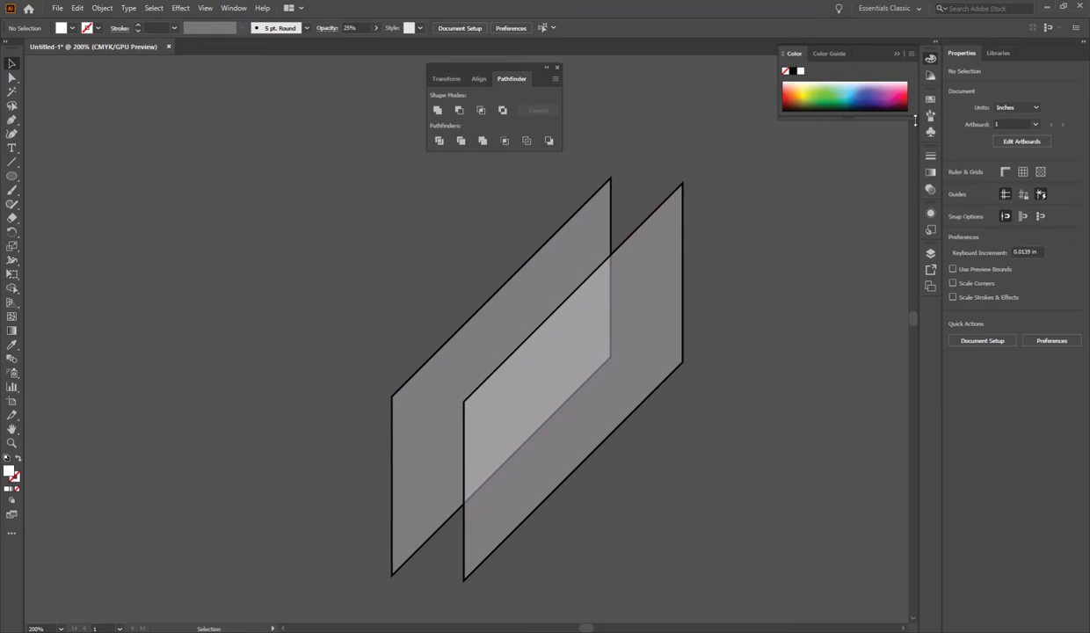
Show the document's swatches and bring up the list of default swatch libraries.
click(929, 98)
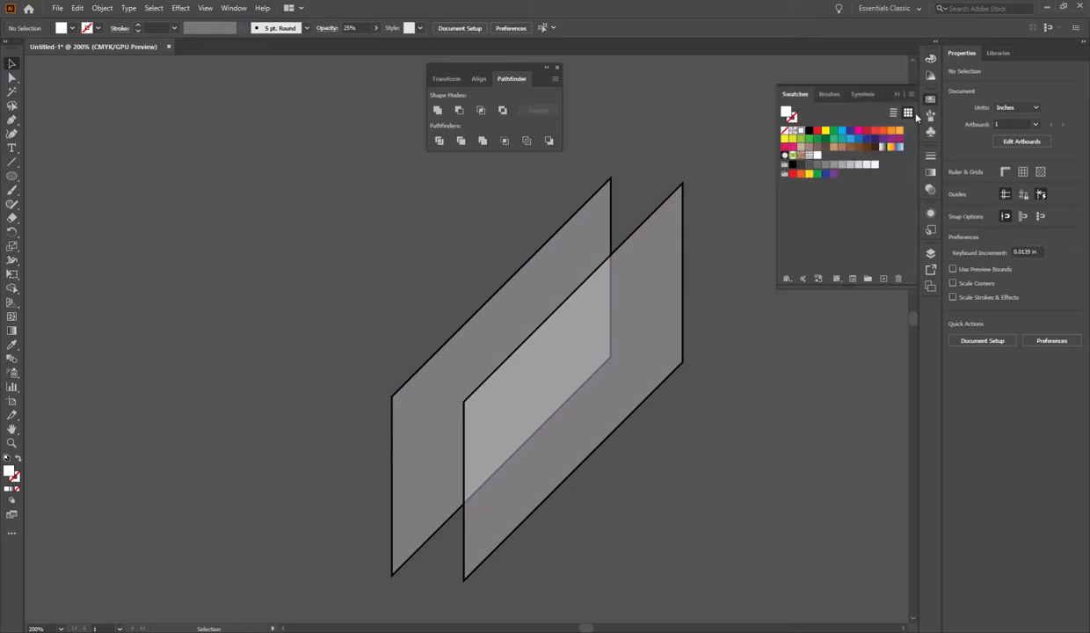
click(231, 11)
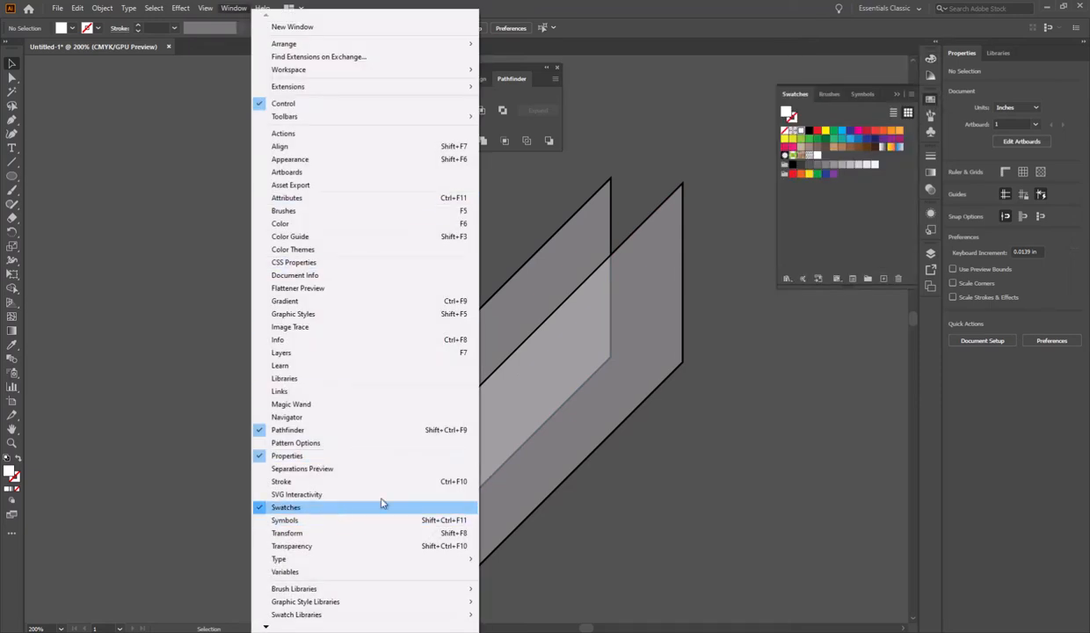
click(299, 507)
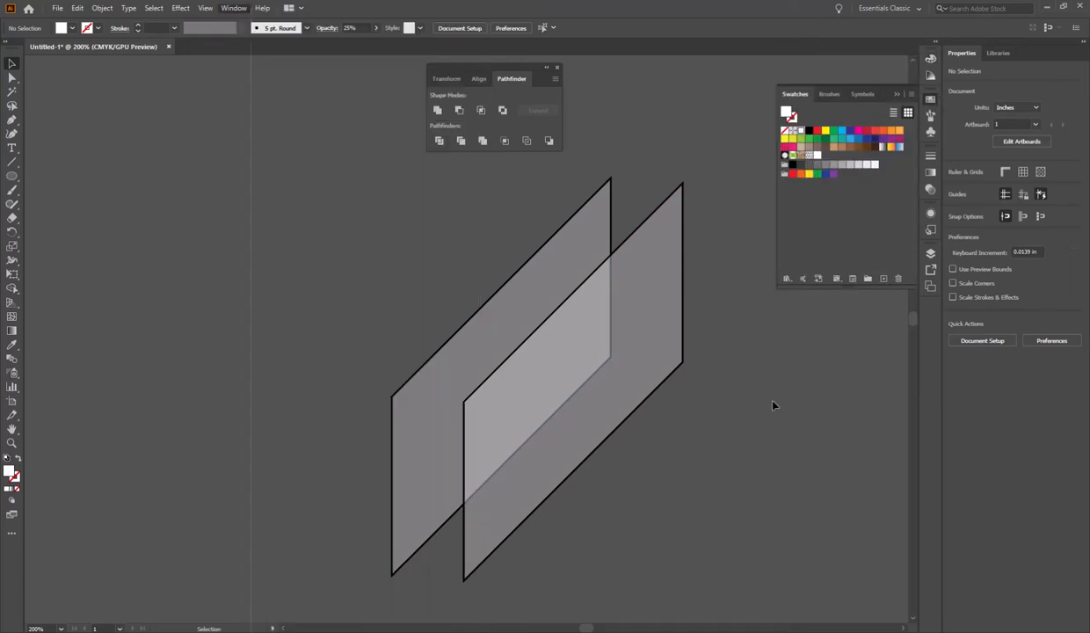
click(786, 279)
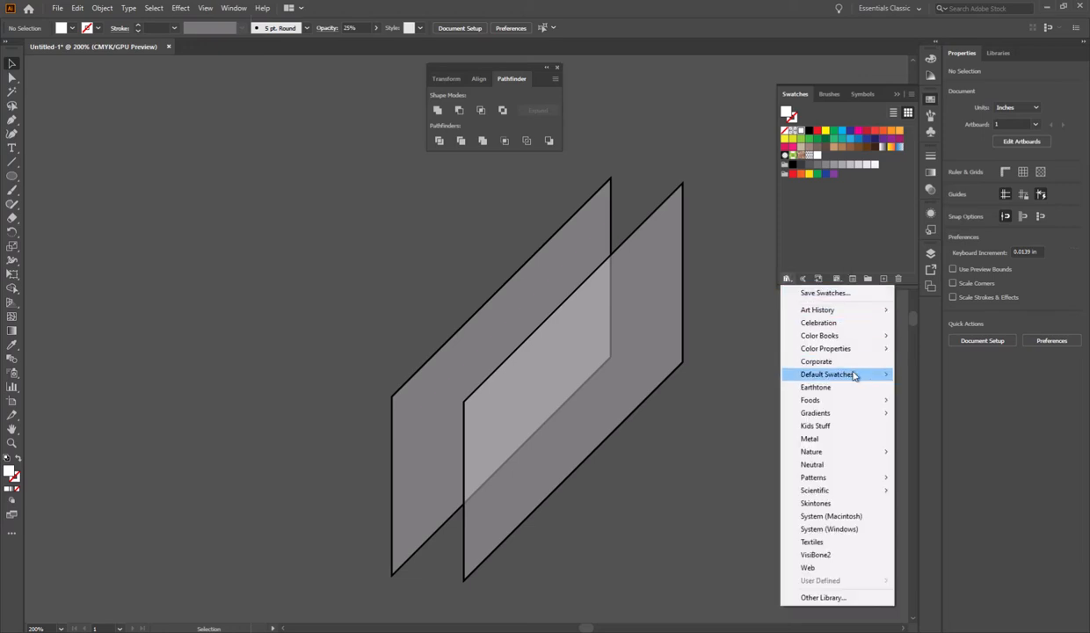
mouse_move(853, 374)
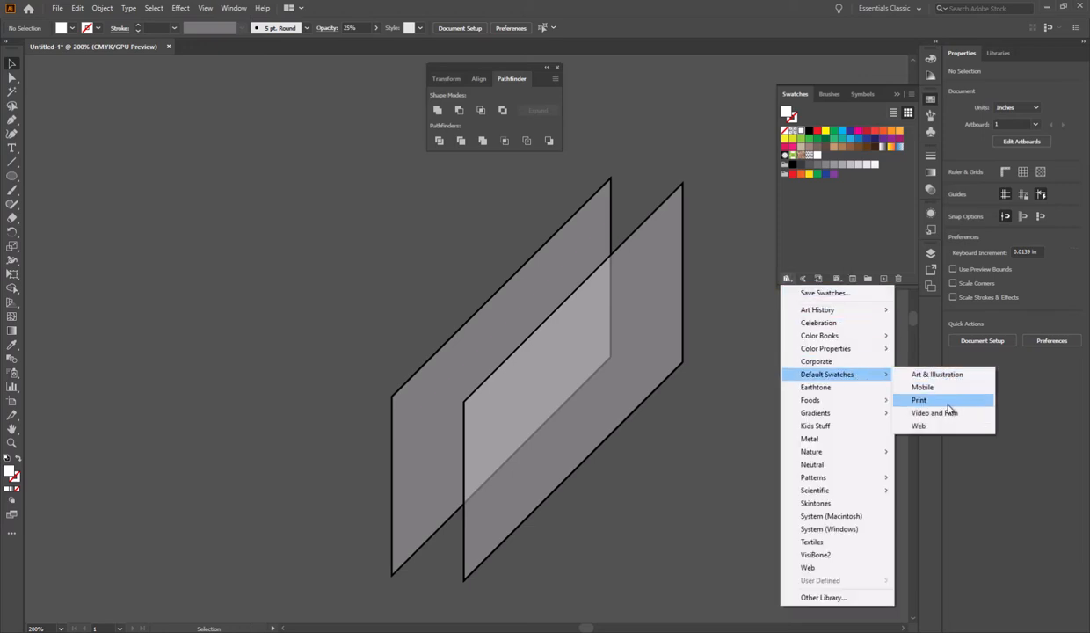